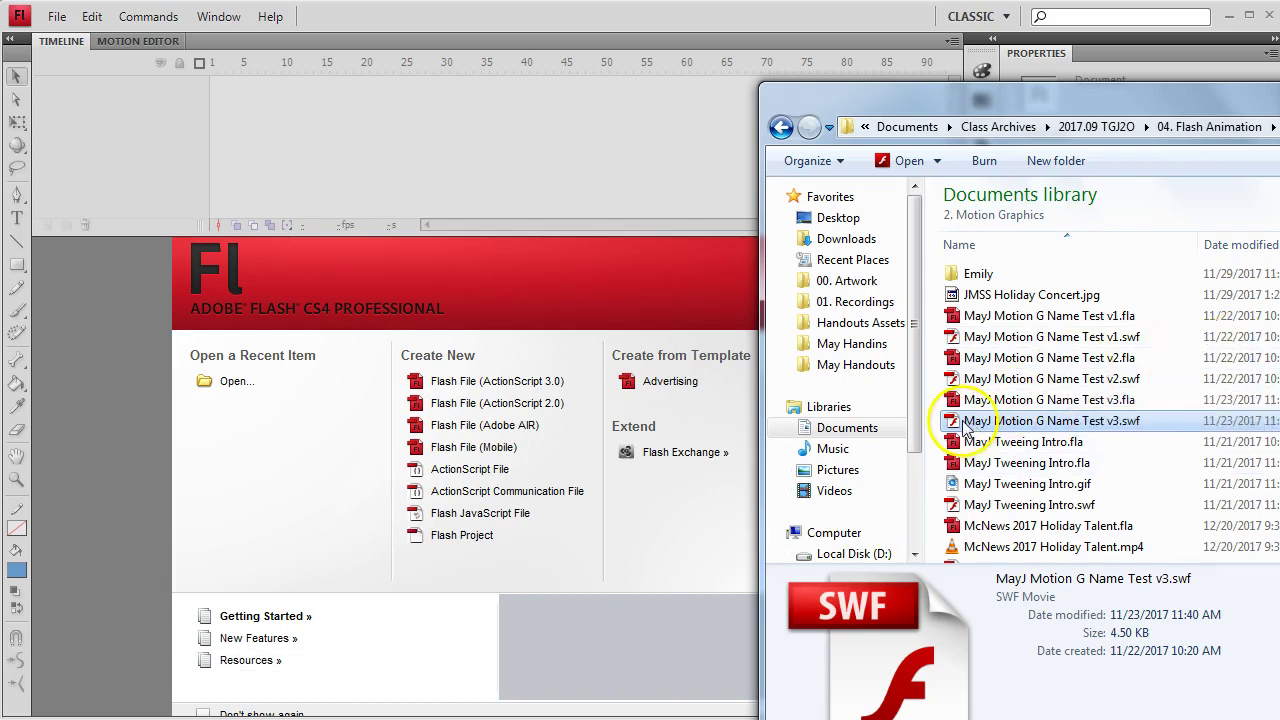
Step: Preview the version 3 name animation, close it, and return to the Flash start page
double_click(966, 426)
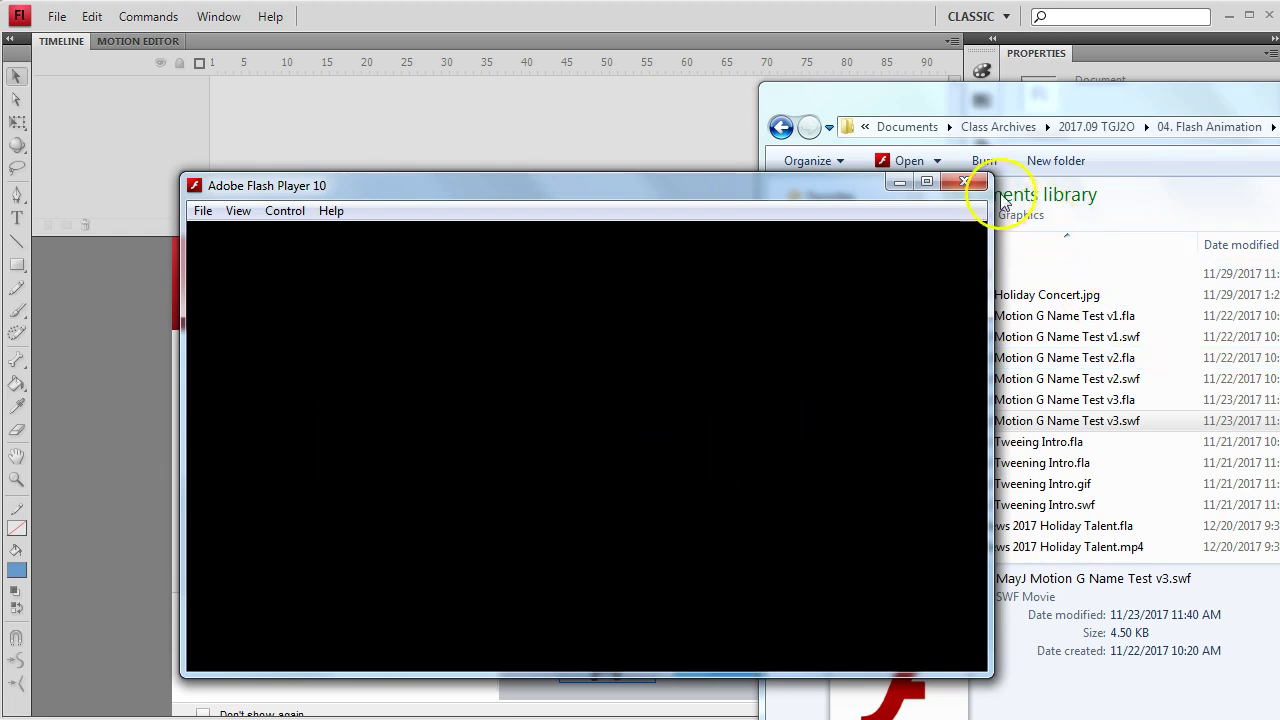
click(966, 182)
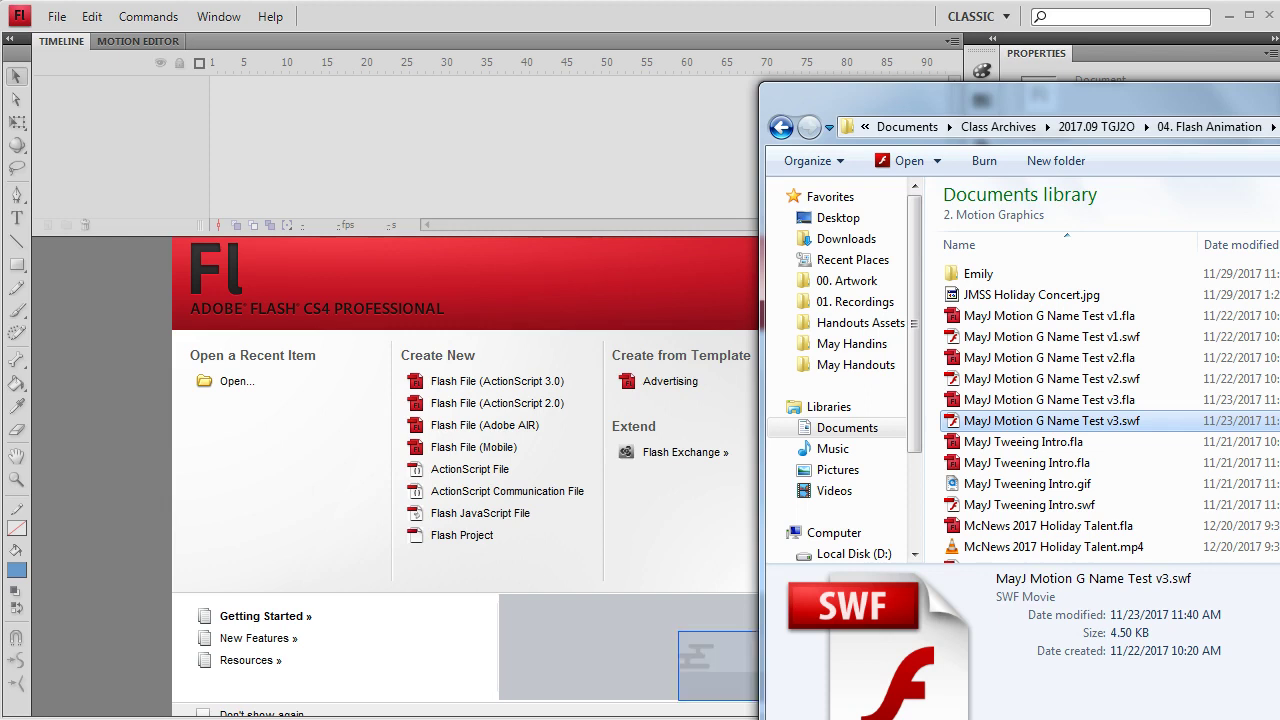
click(700, 414)
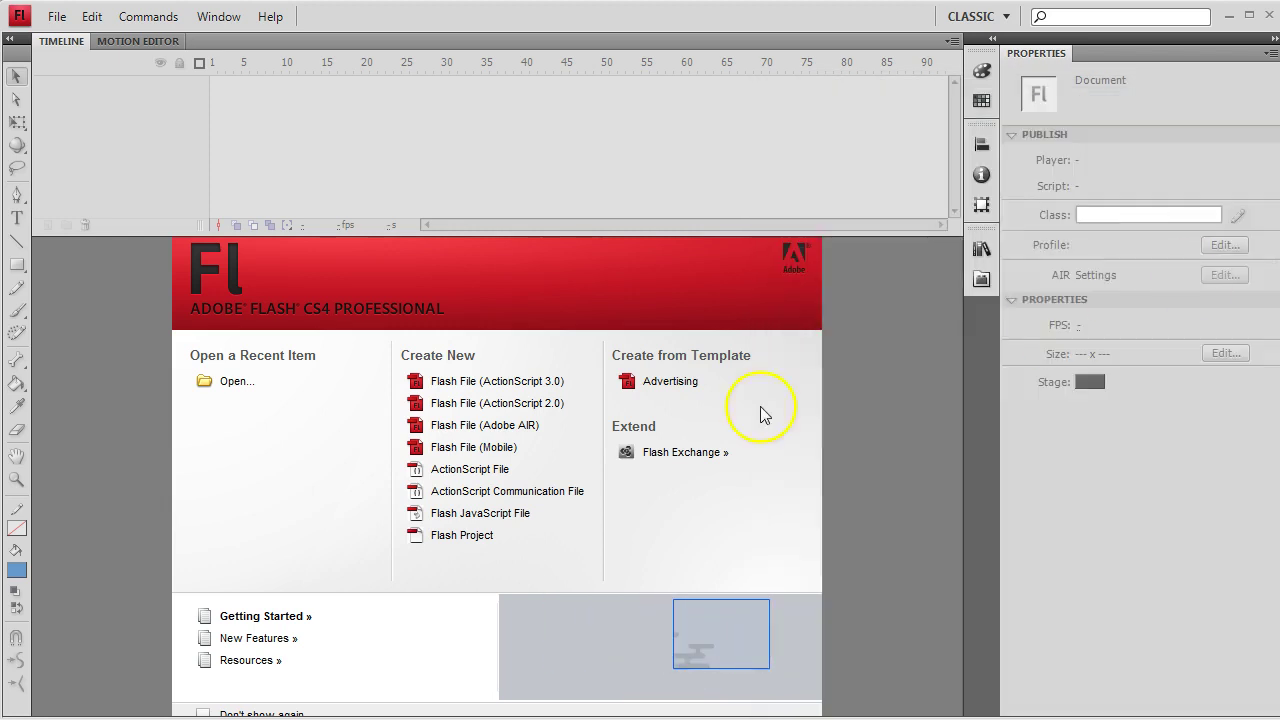
Step: Create a Flash File (ActionScript 2.0) with an 800 x 450 px stage, fitted in the window
click(204, 372)
click(487, 403)
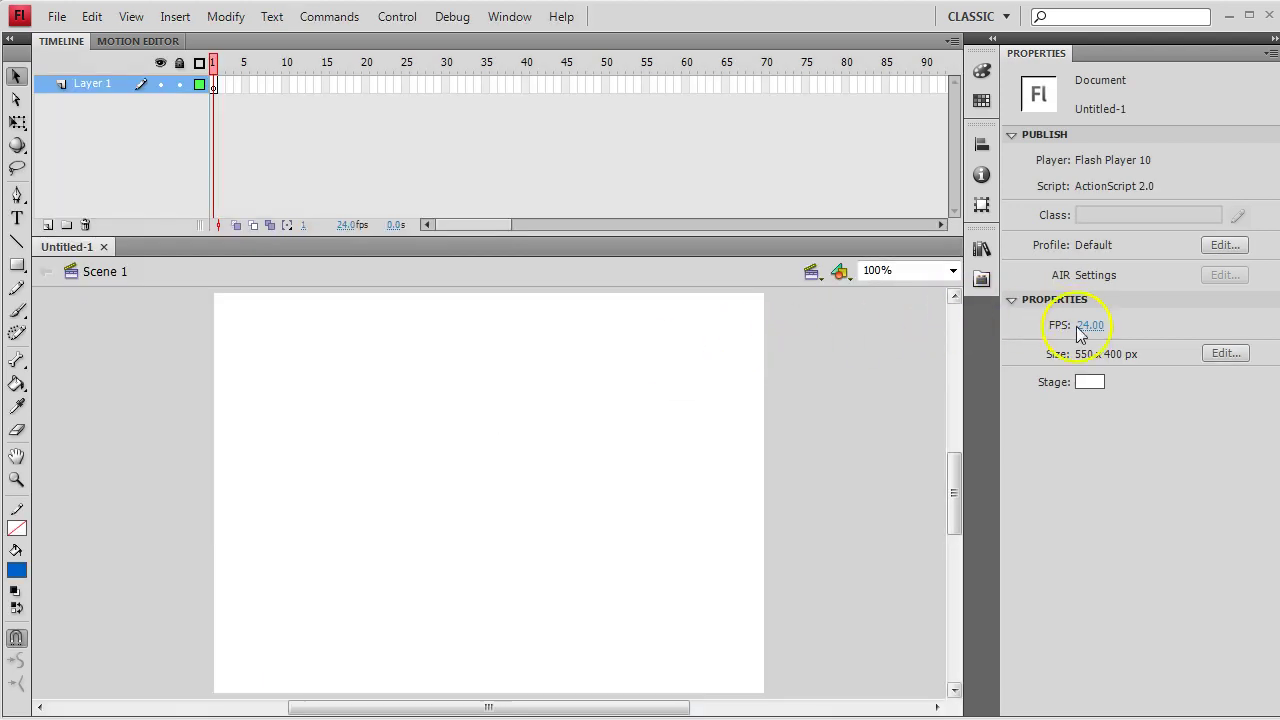
click(1236, 355)
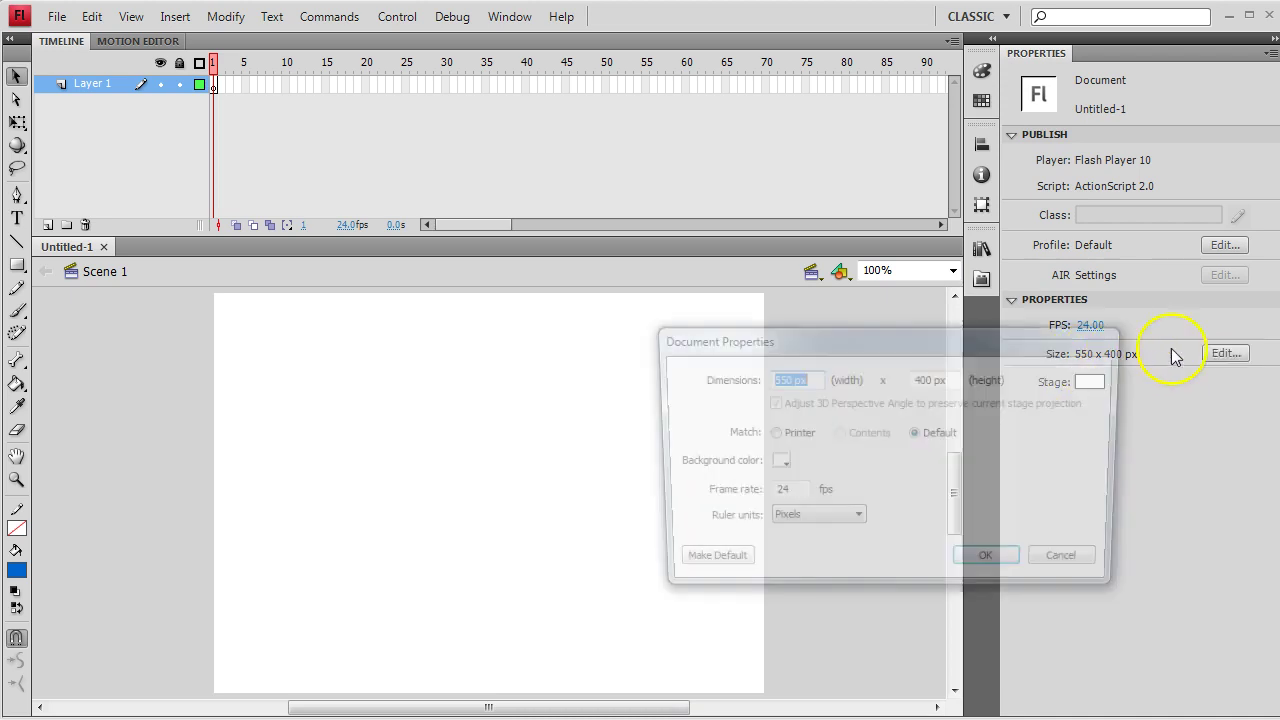
text(800)
key(Tab)
text(4)
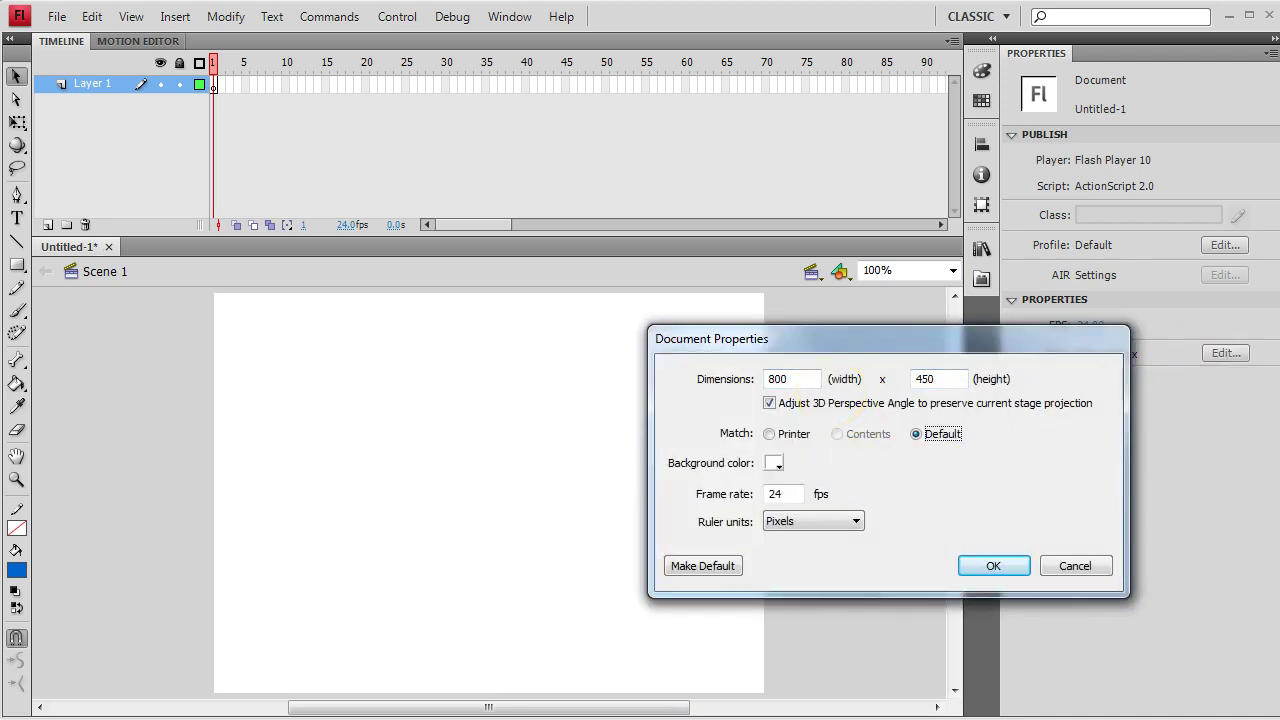
click(993, 566)
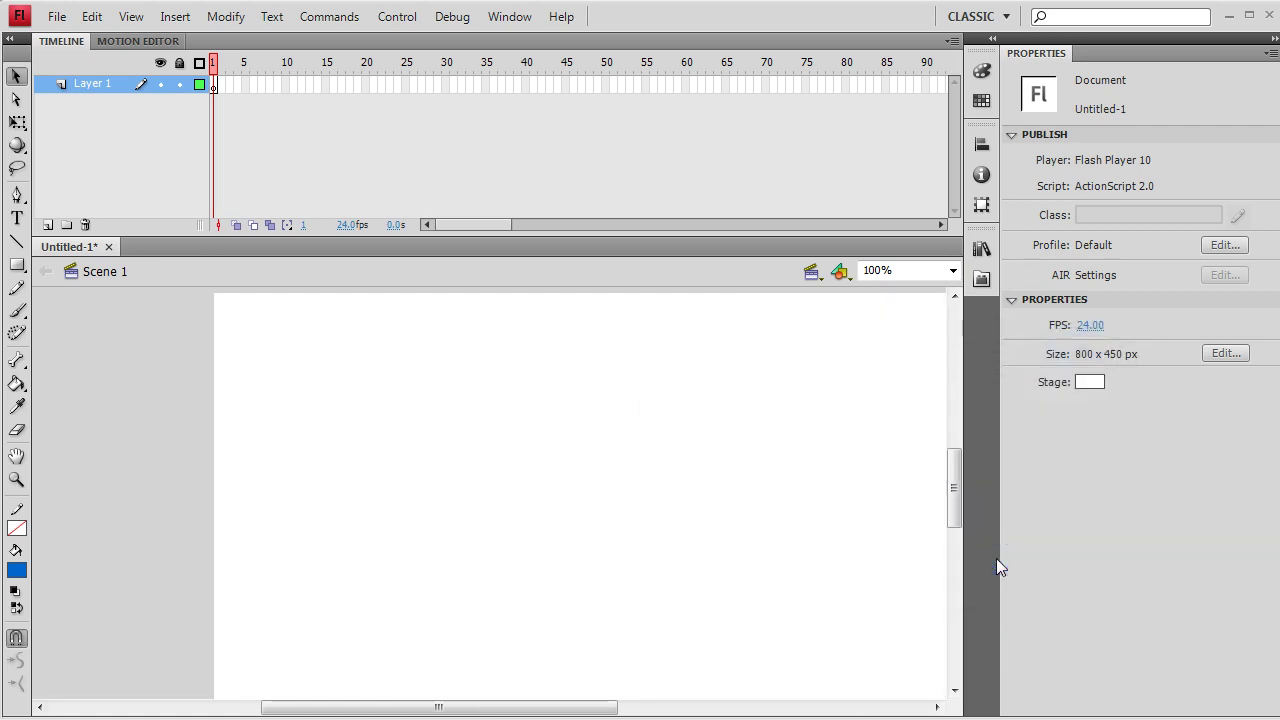
double_click(16, 457)
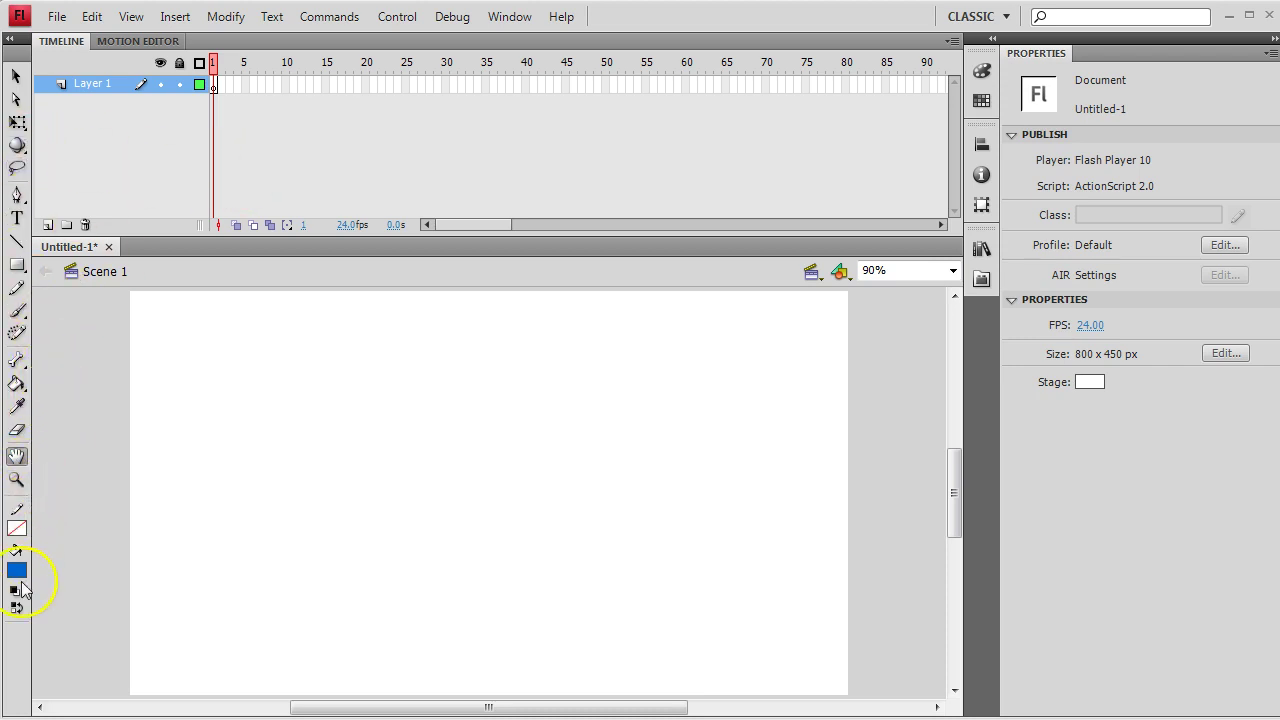
Step: Draw a black-filled rectangle over most of the stage and select it
click(16, 570)
click(36, 608)
click(16, 264)
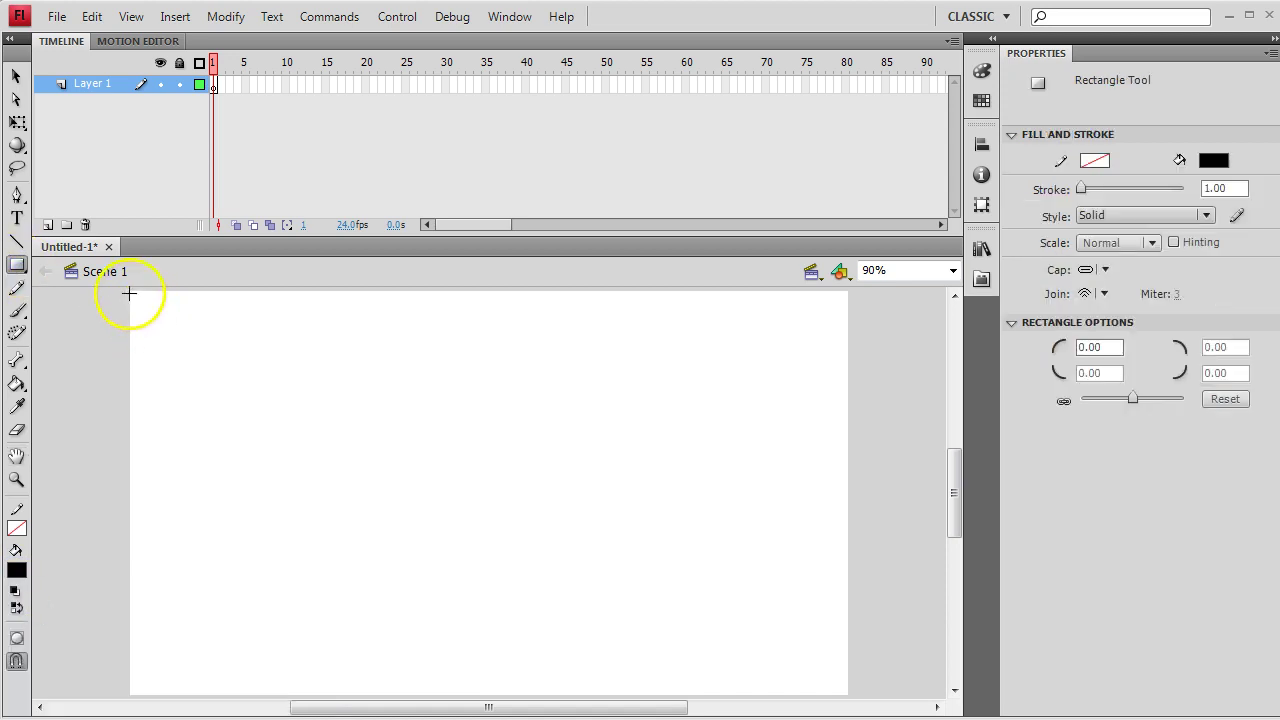
drag(130, 292, 771, 681)
click(16, 76)
click(444, 478)
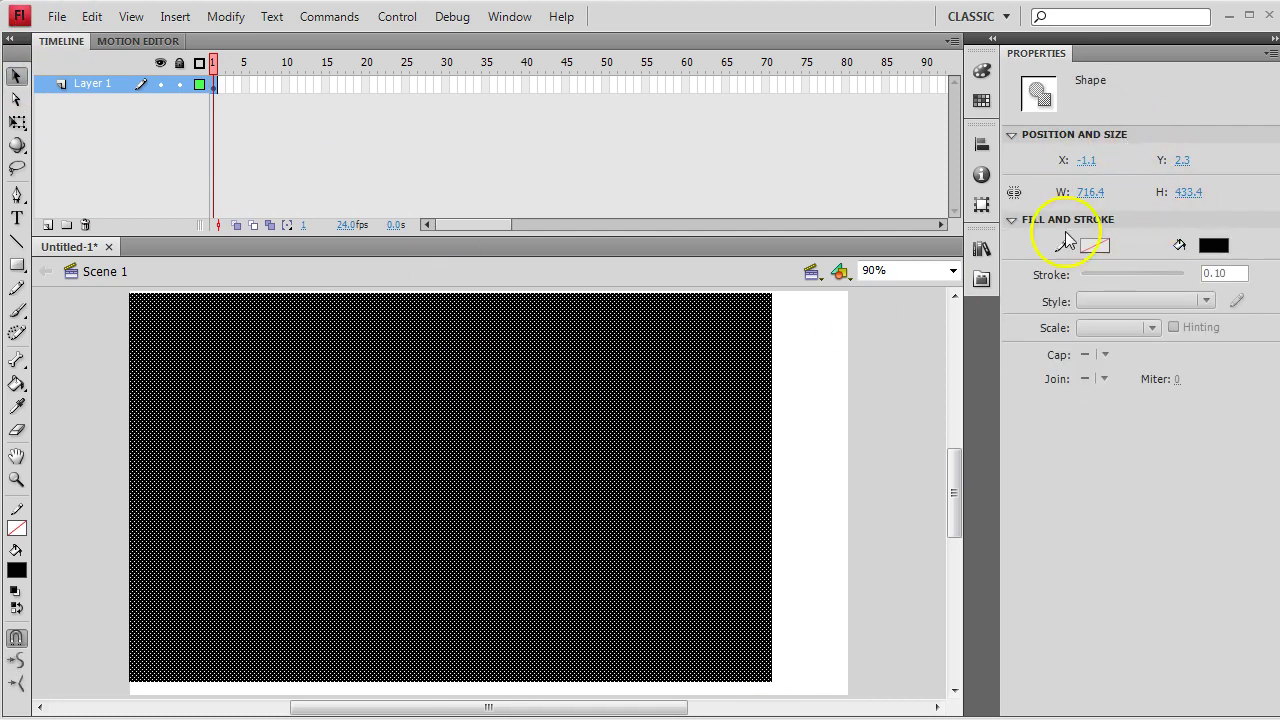
Step: Position the rectangle at X 0, Y 0 and size it 800 x 450
click(1086, 160)
text(0)
key(Tab)
text(0)
key(Tab)
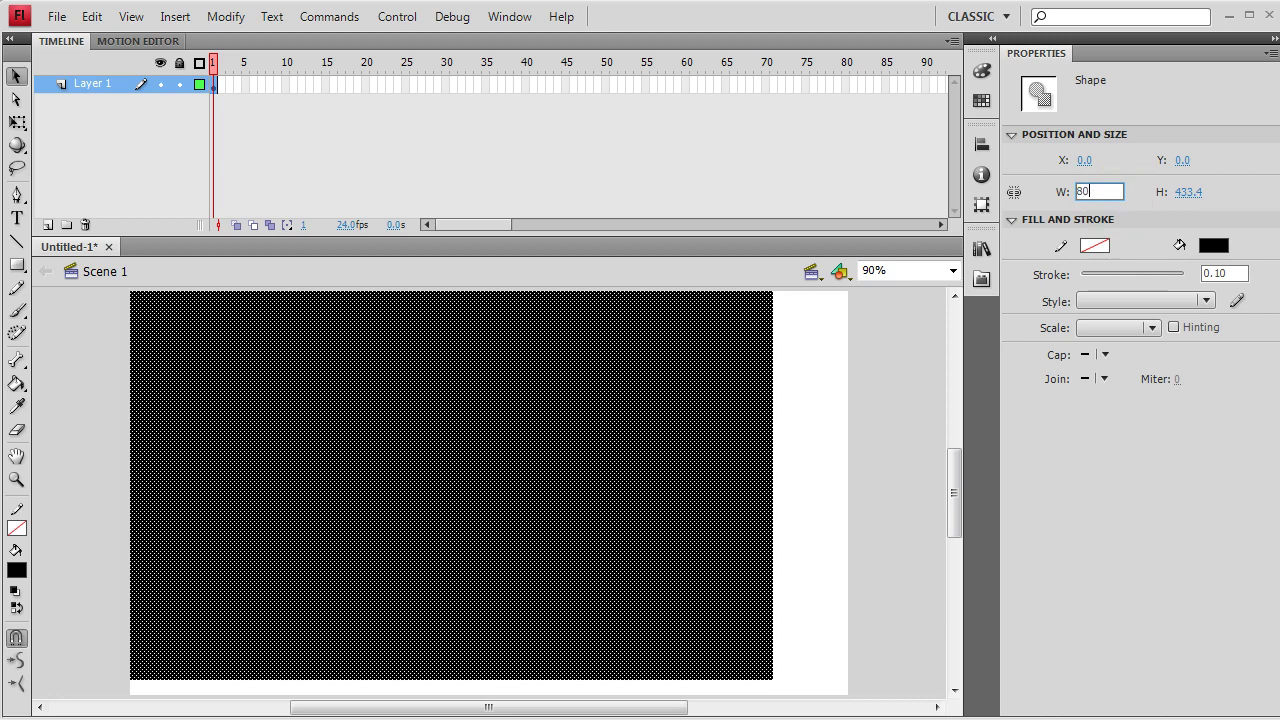
text(0)
key(Tab)
text(450)
key(Return)
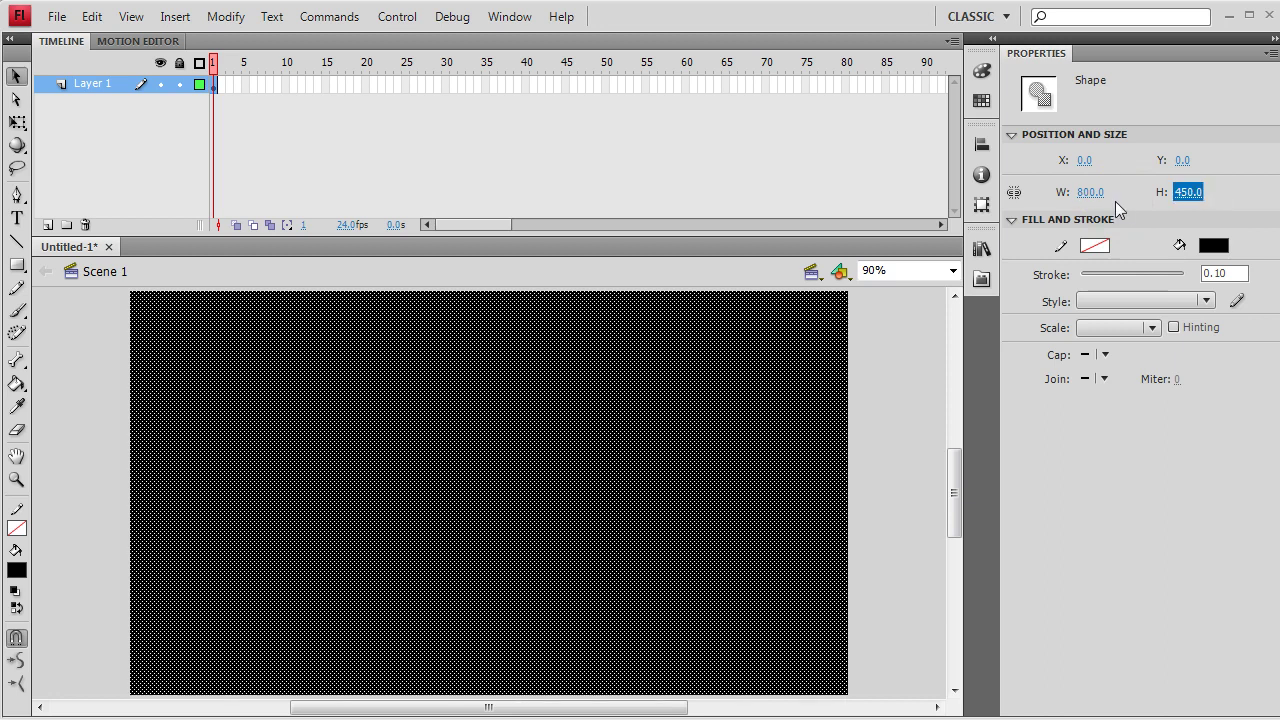
click(864, 422)
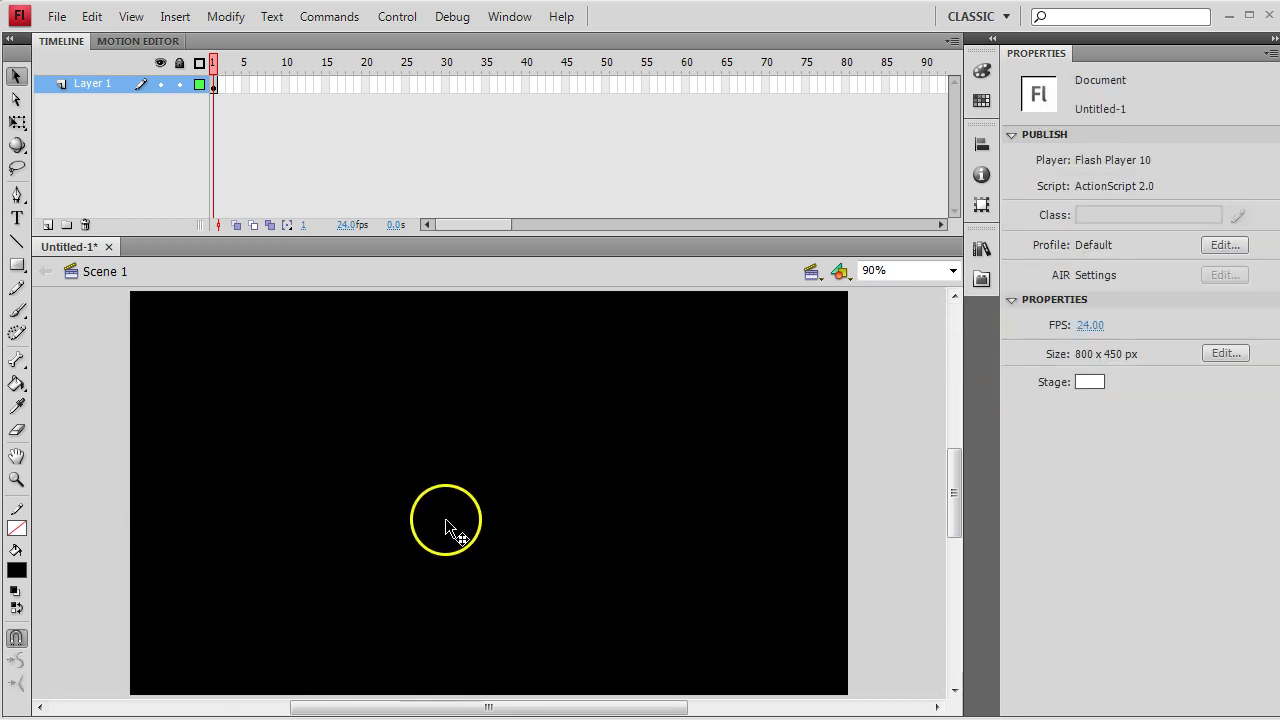
click(359, 513)
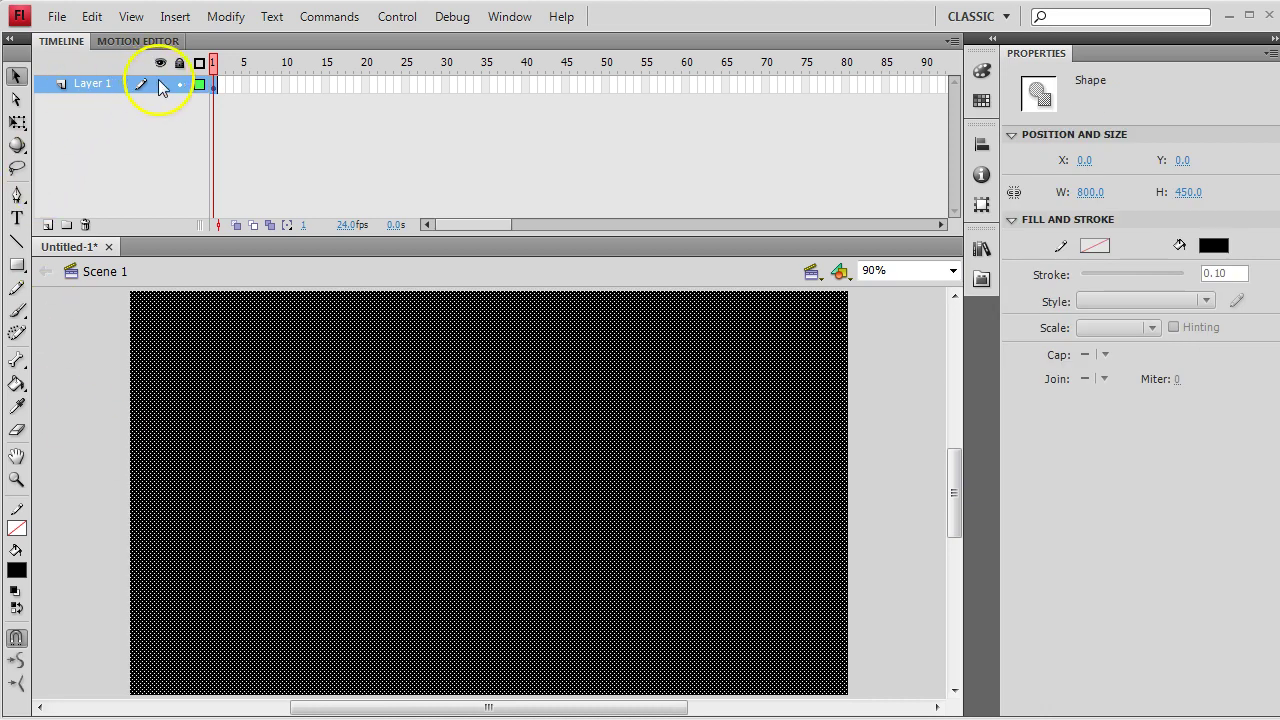
Step: Rename Layer 1 to 'Background' and add a new layer above it named 'Names'
double_click(91, 83)
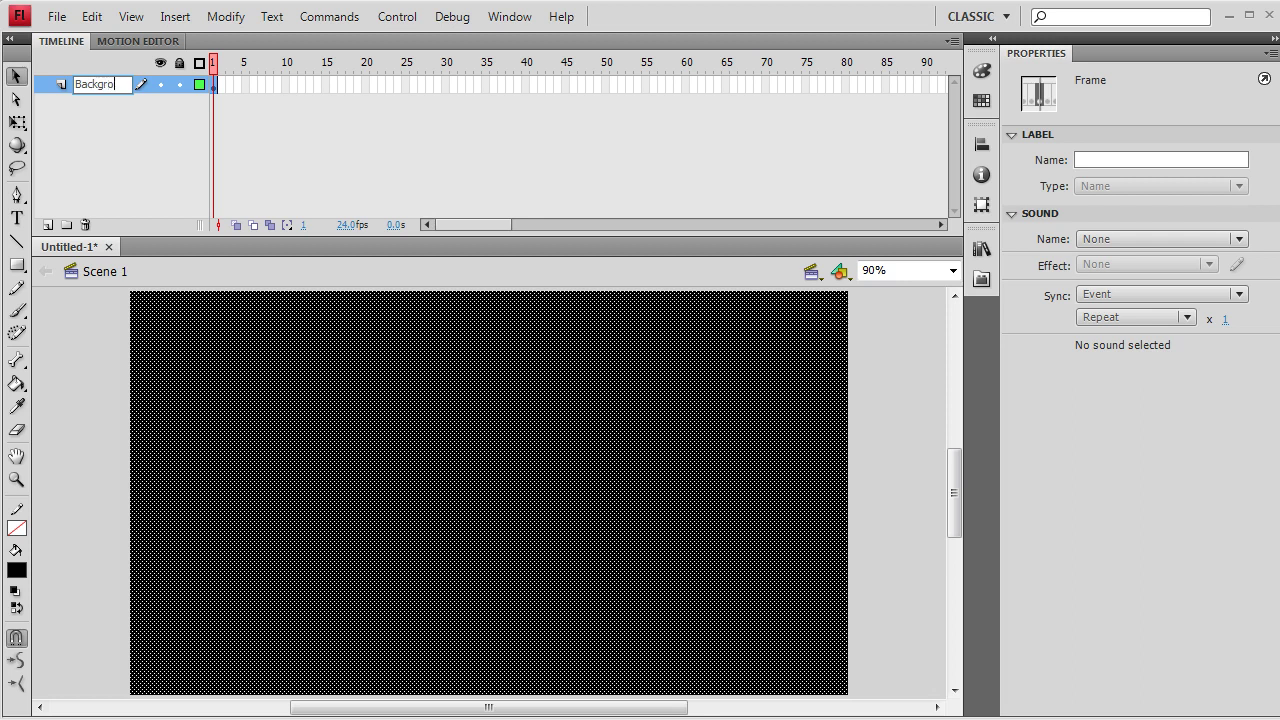
text(Background)
key(Return)
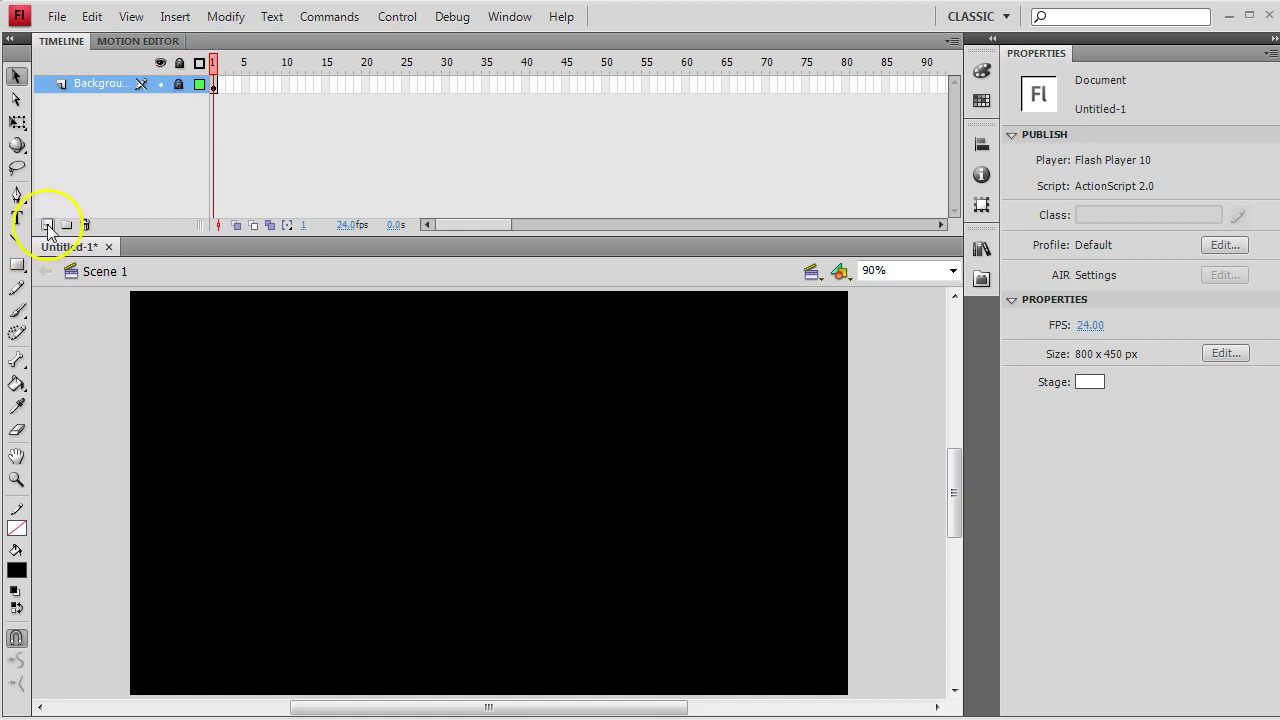
click(48, 224)
double_click(94, 84)
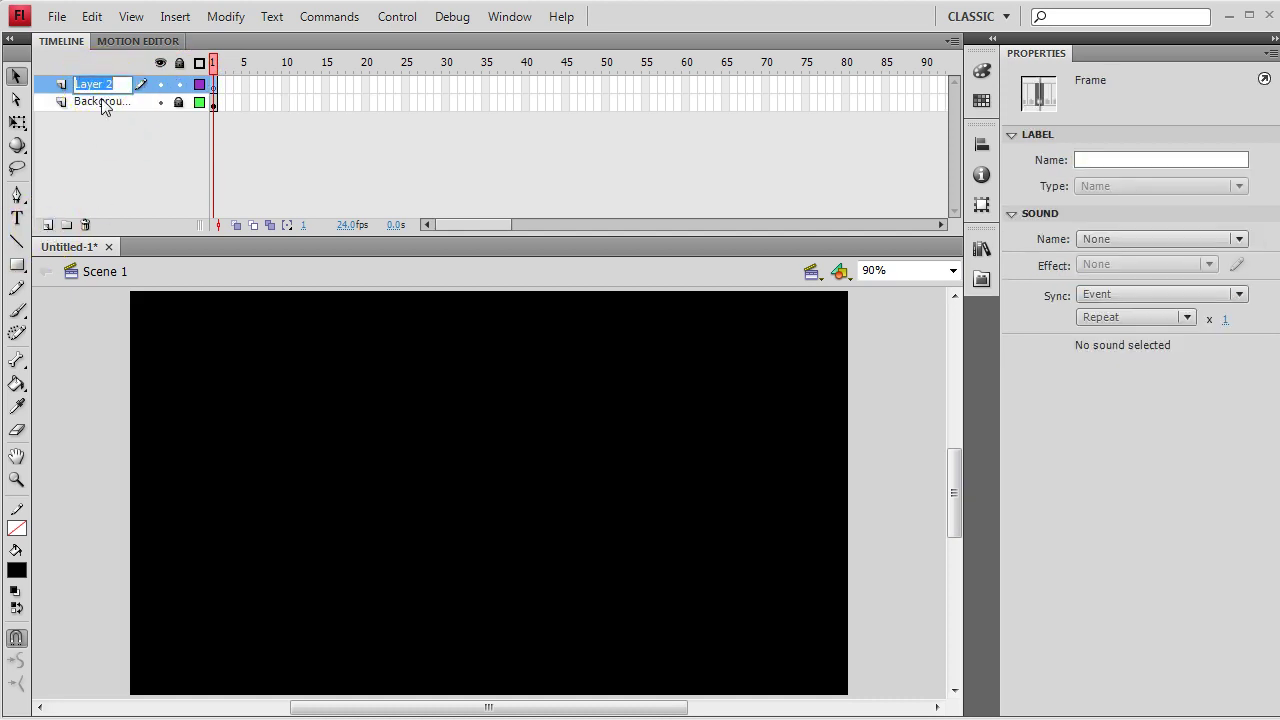
key(Return)
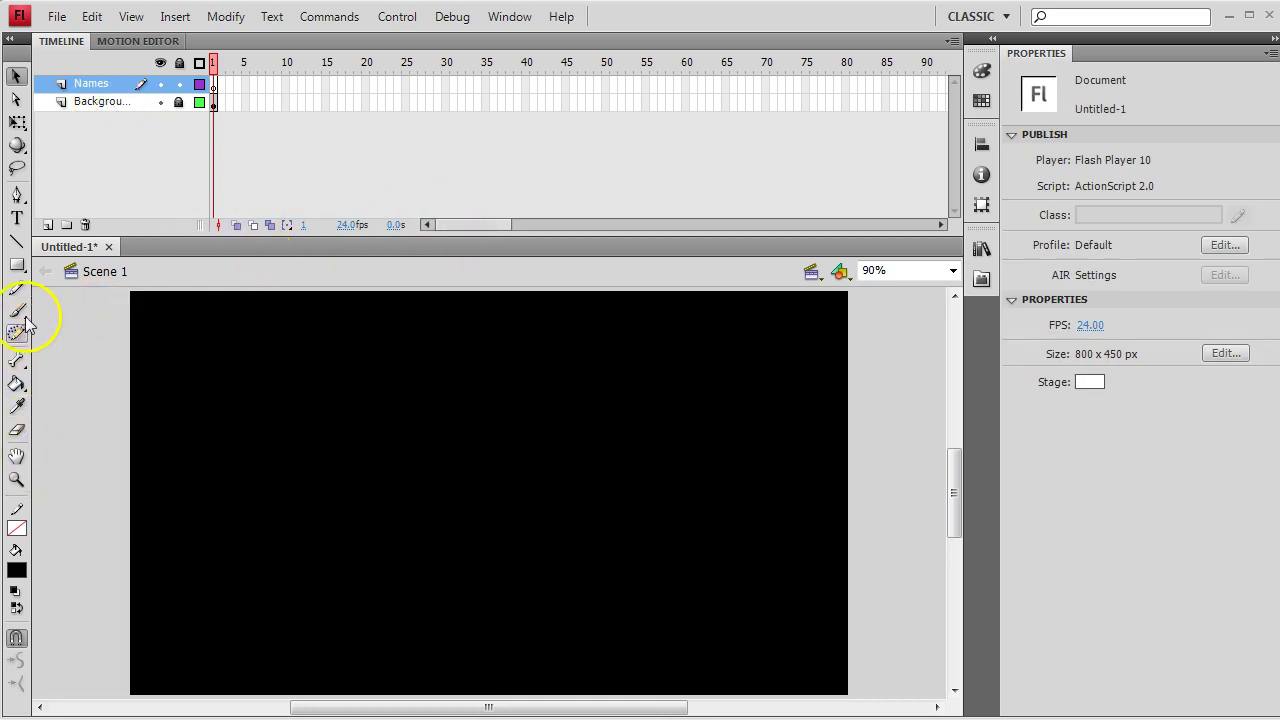
Step: Set the Text tool to white, centre-aligned, 120 pt, and start a text box near stage centre
click(17, 222)
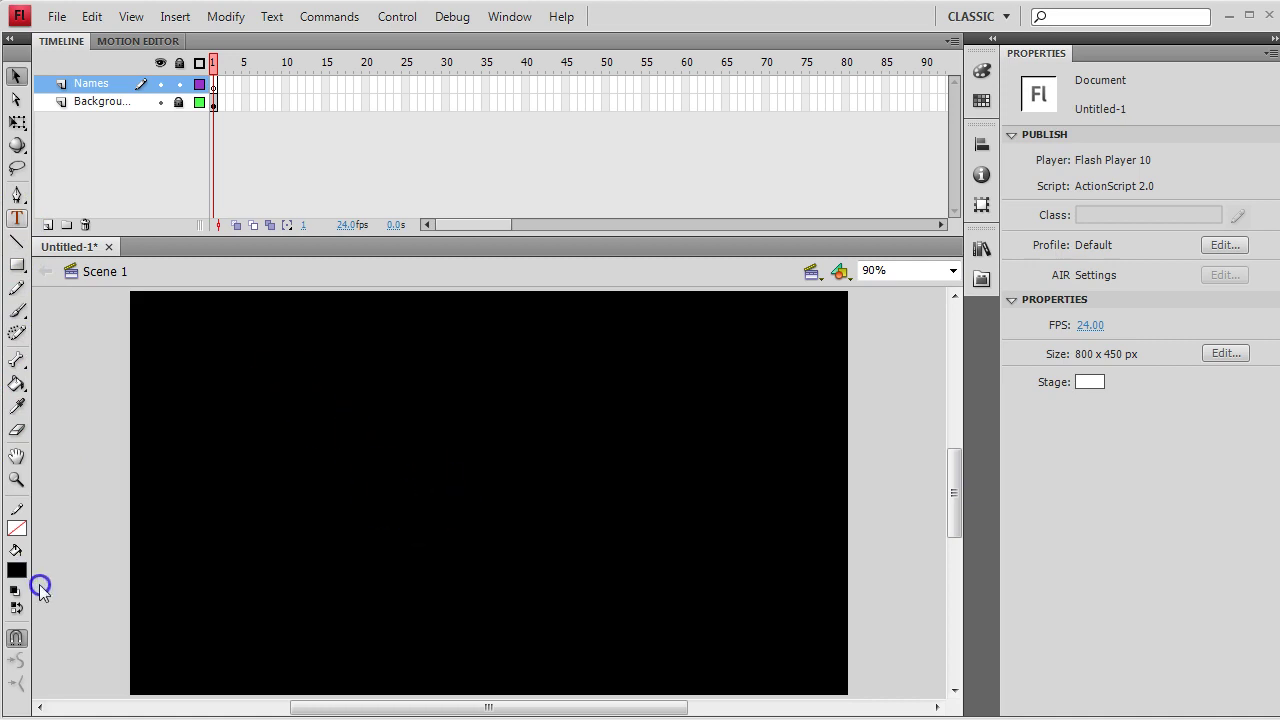
click(18, 570)
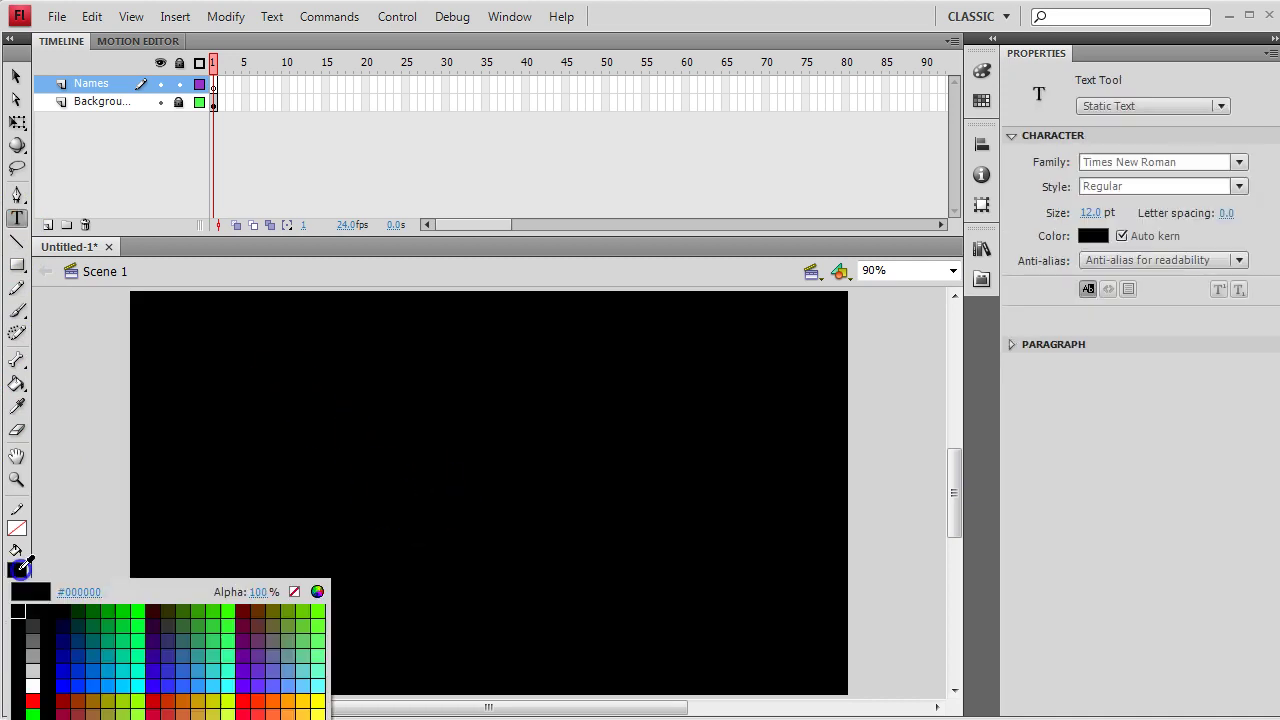
click(36, 685)
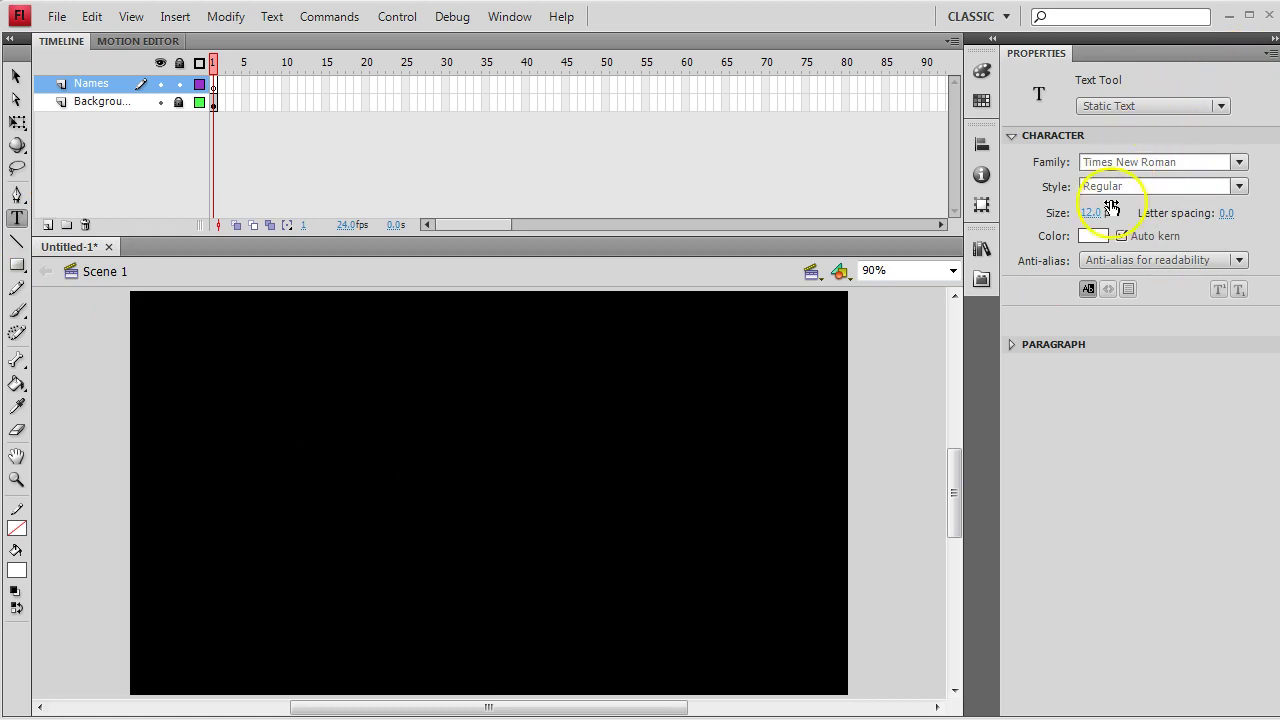
click(1013, 344)
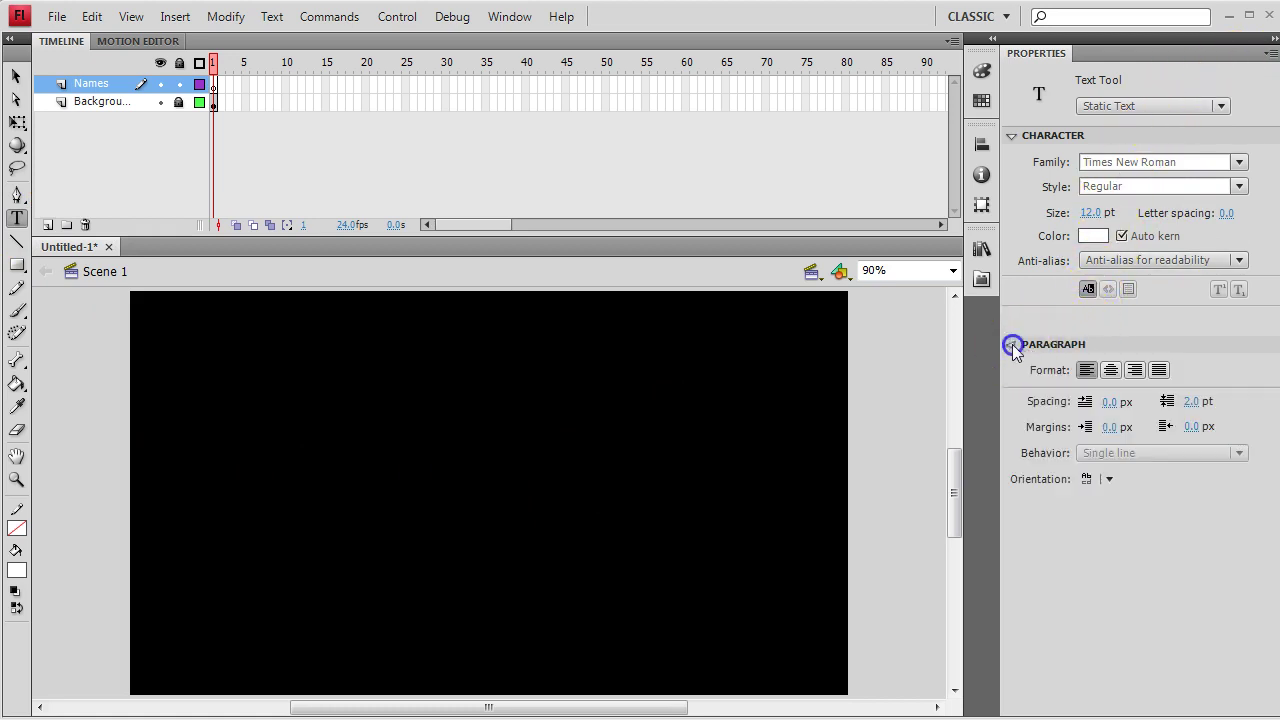
click(1112, 370)
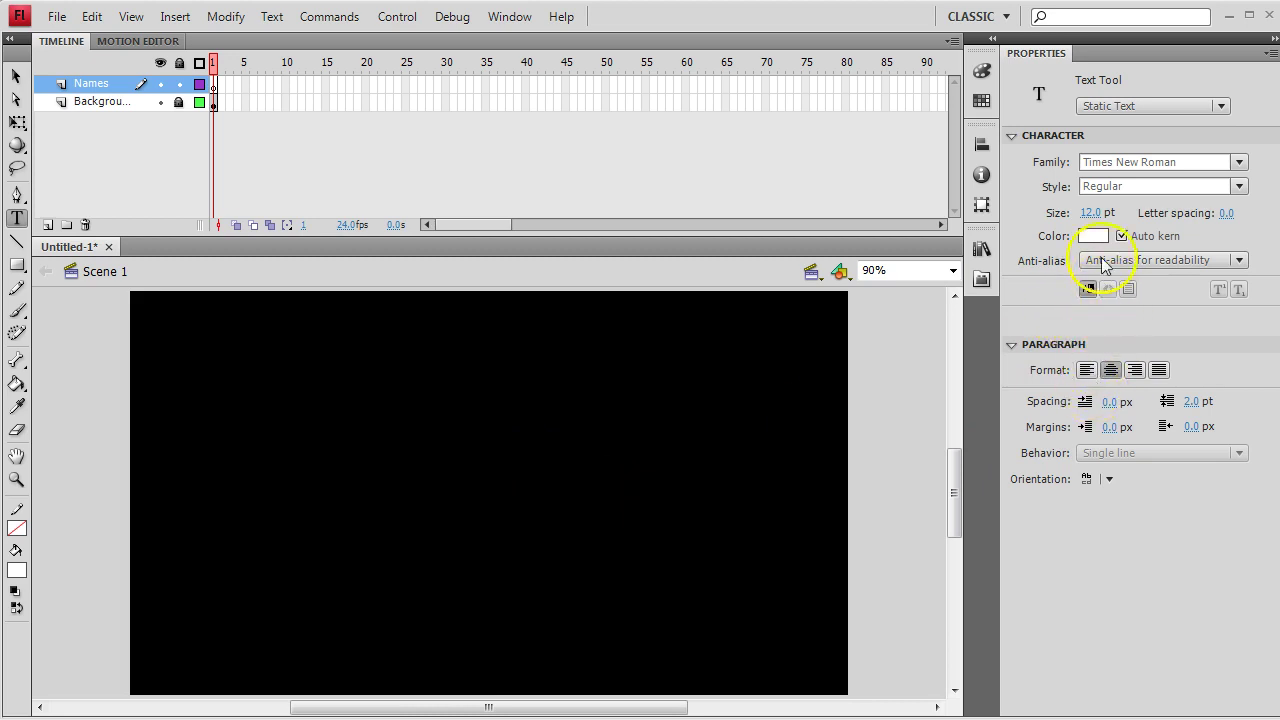
click(1095, 213)
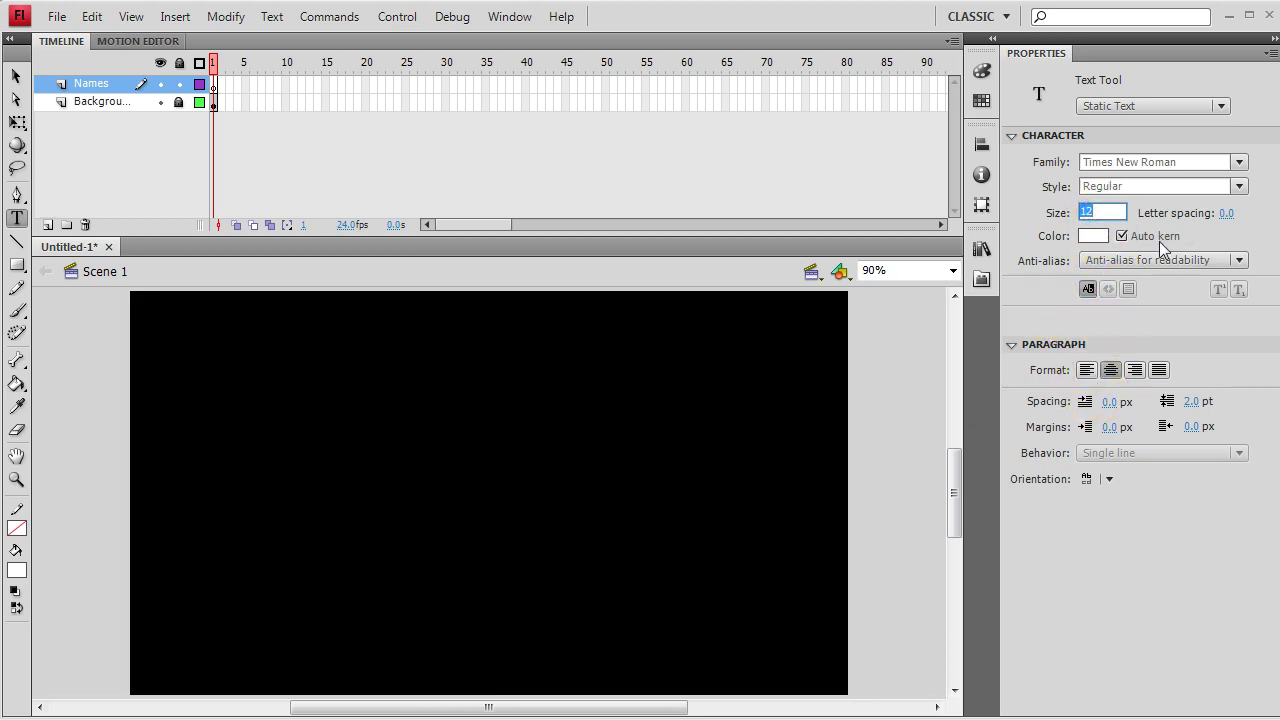
text(120)
key(Return)
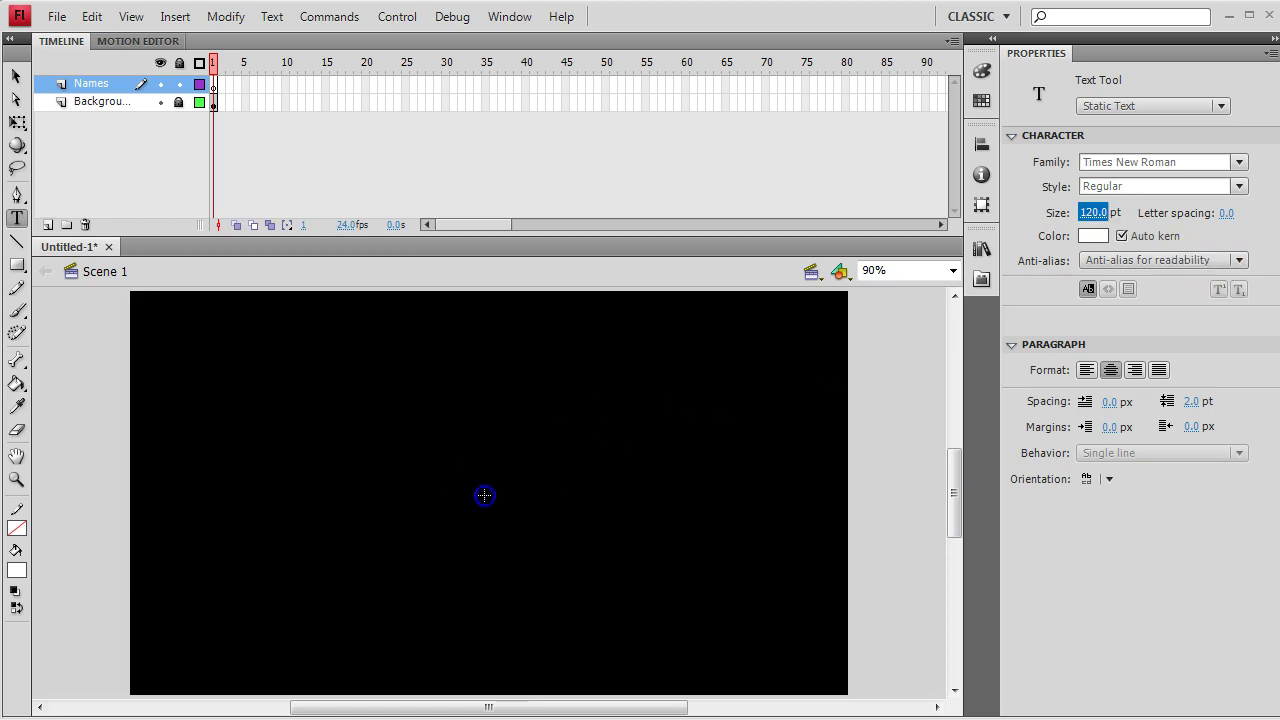
click(484, 496)
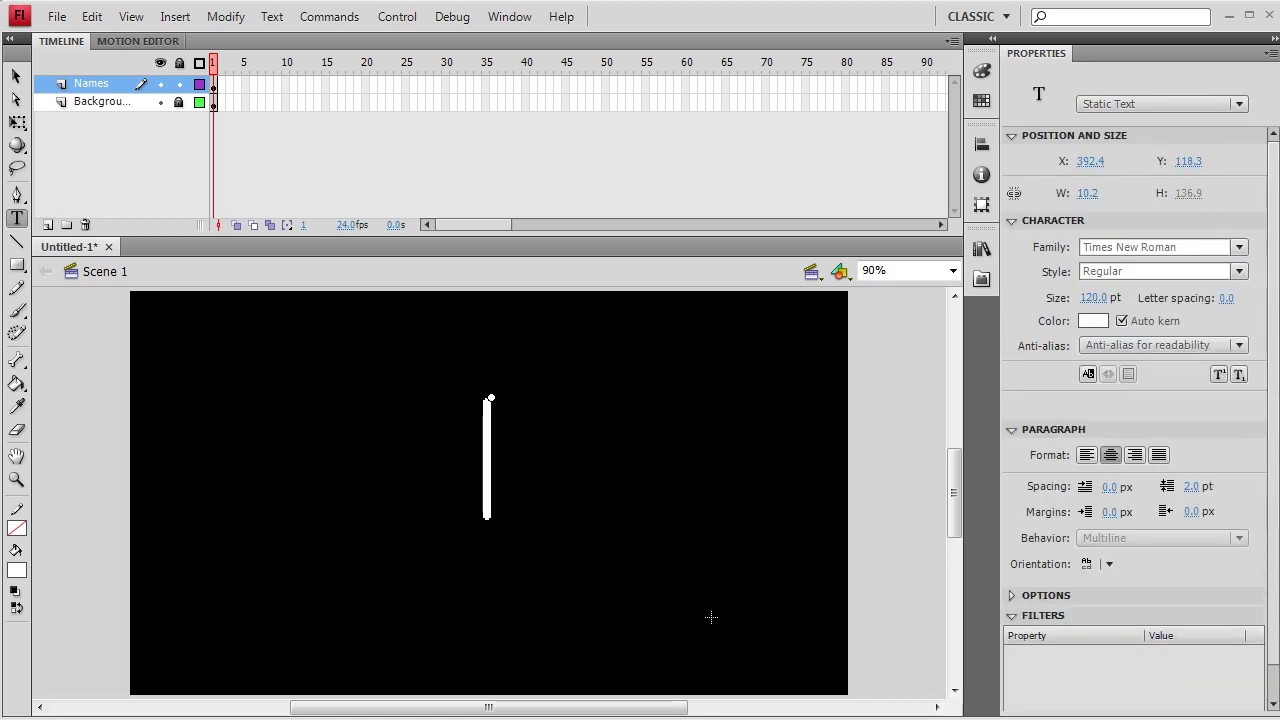
Step: Type the name title and set its font family to Arial
text(JeffMay)
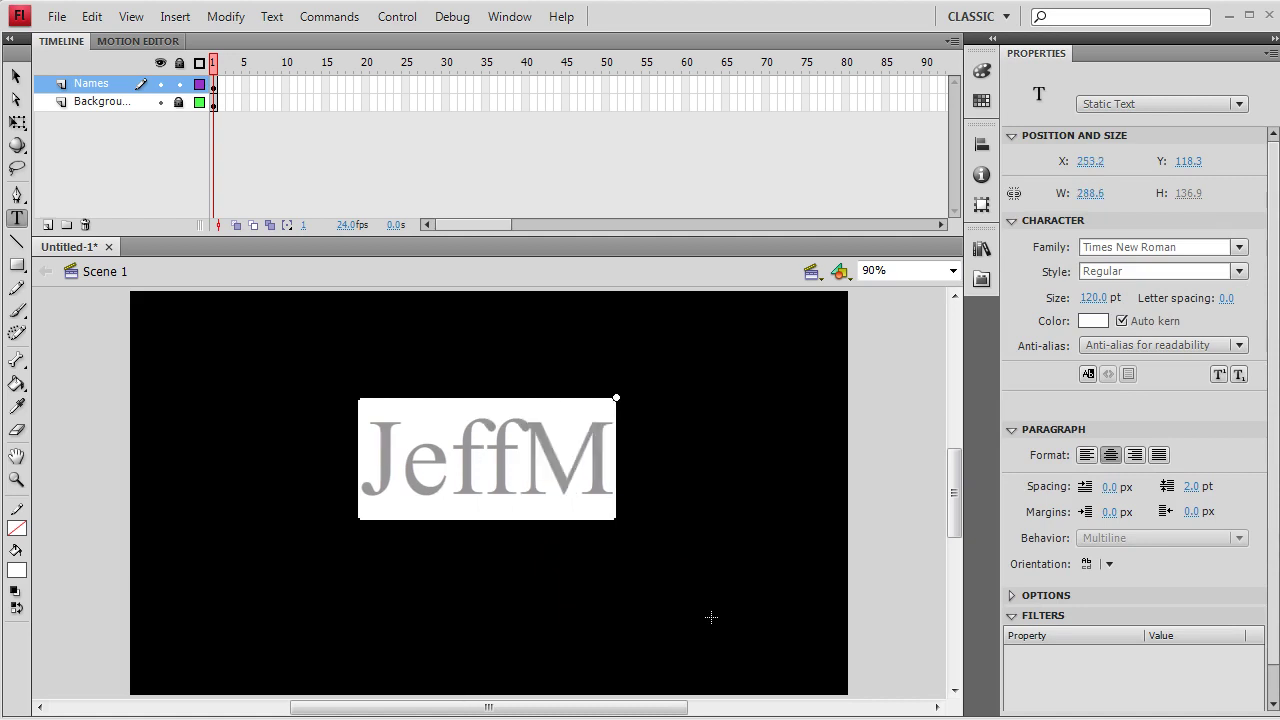
click(570, 478)
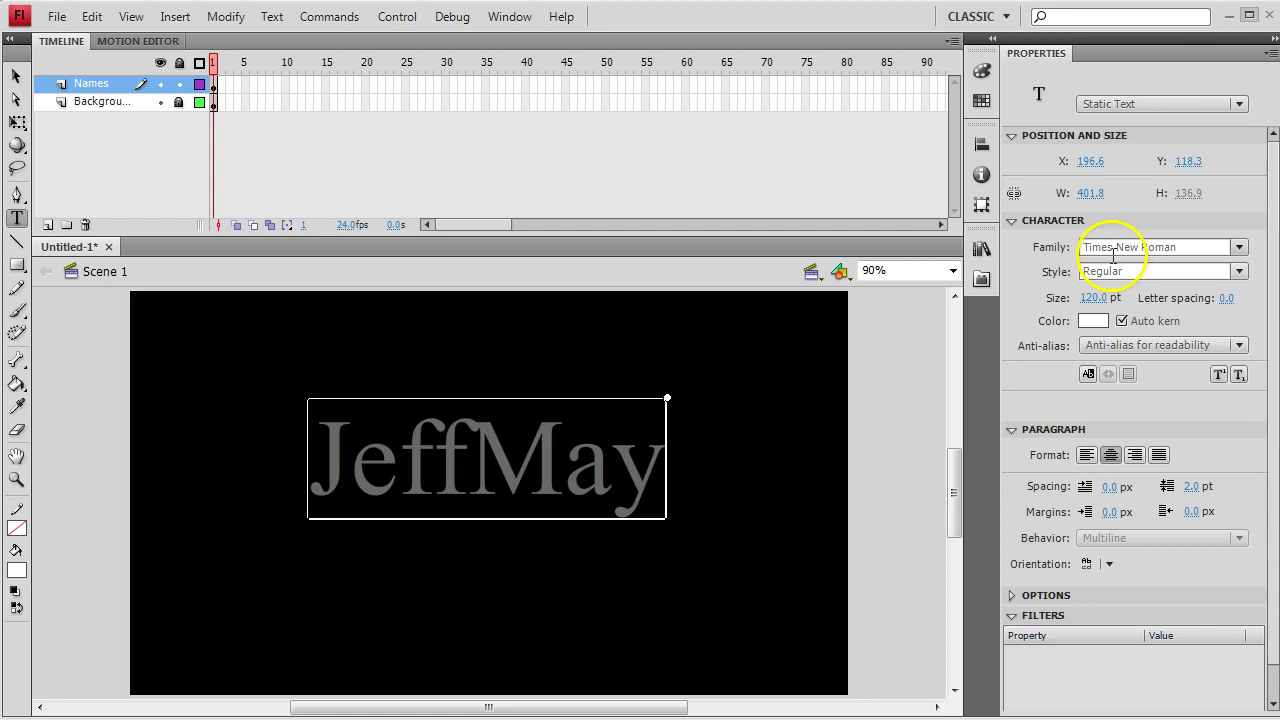
click(1160, 247)
click(1239, 247)
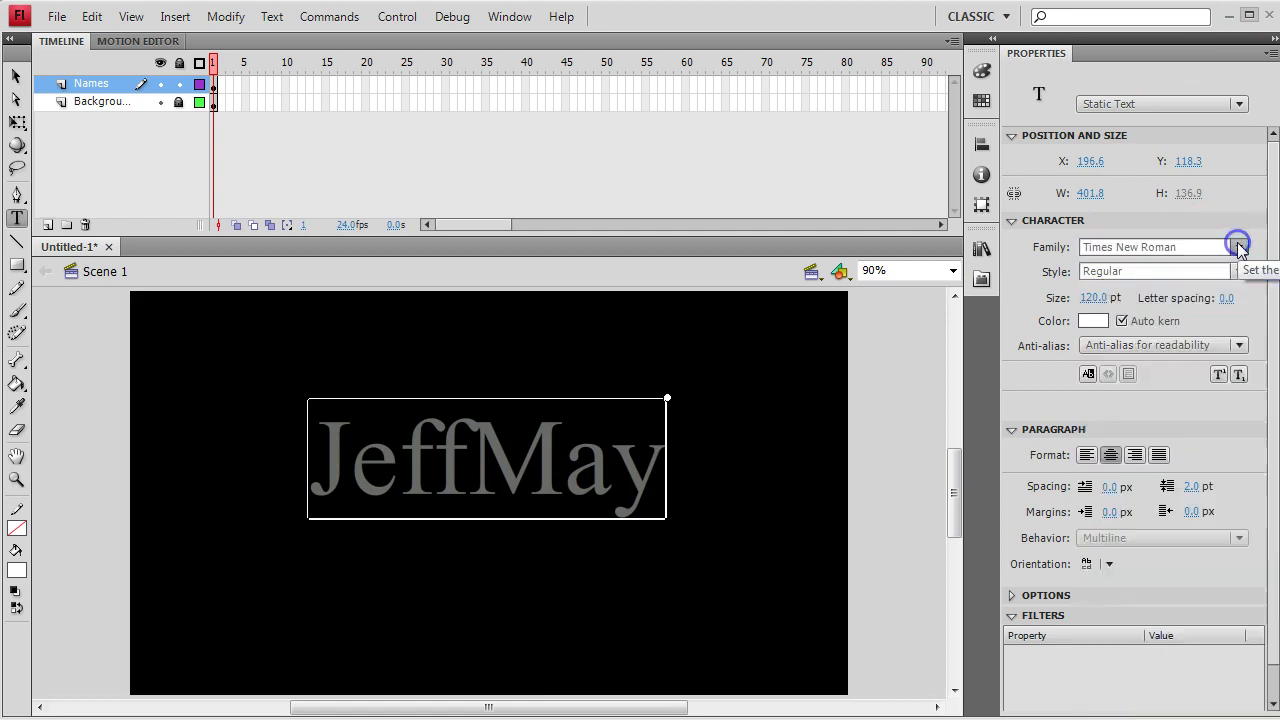
scroll(1212, 295, up, 20)
scroll(1213, 297, up, 20)
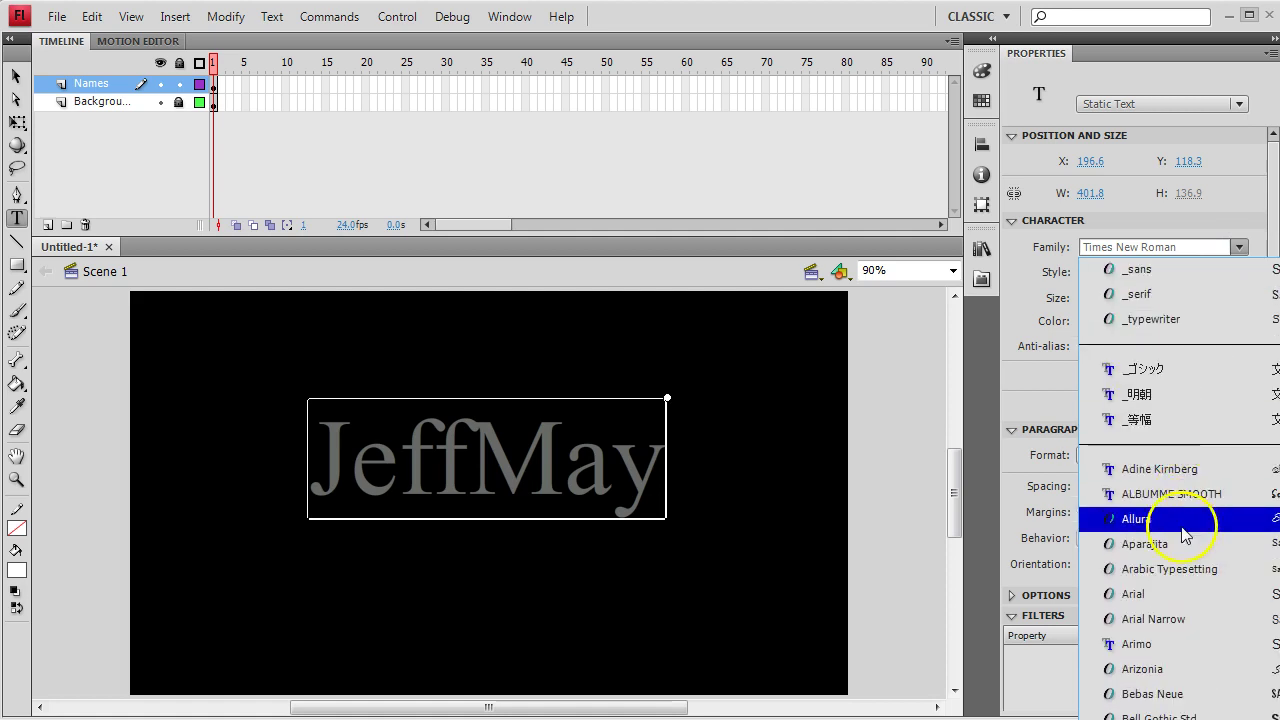
click(1172, 594)
Step: Give the surname part of the title the Arial Black style
double_click(482, 438)
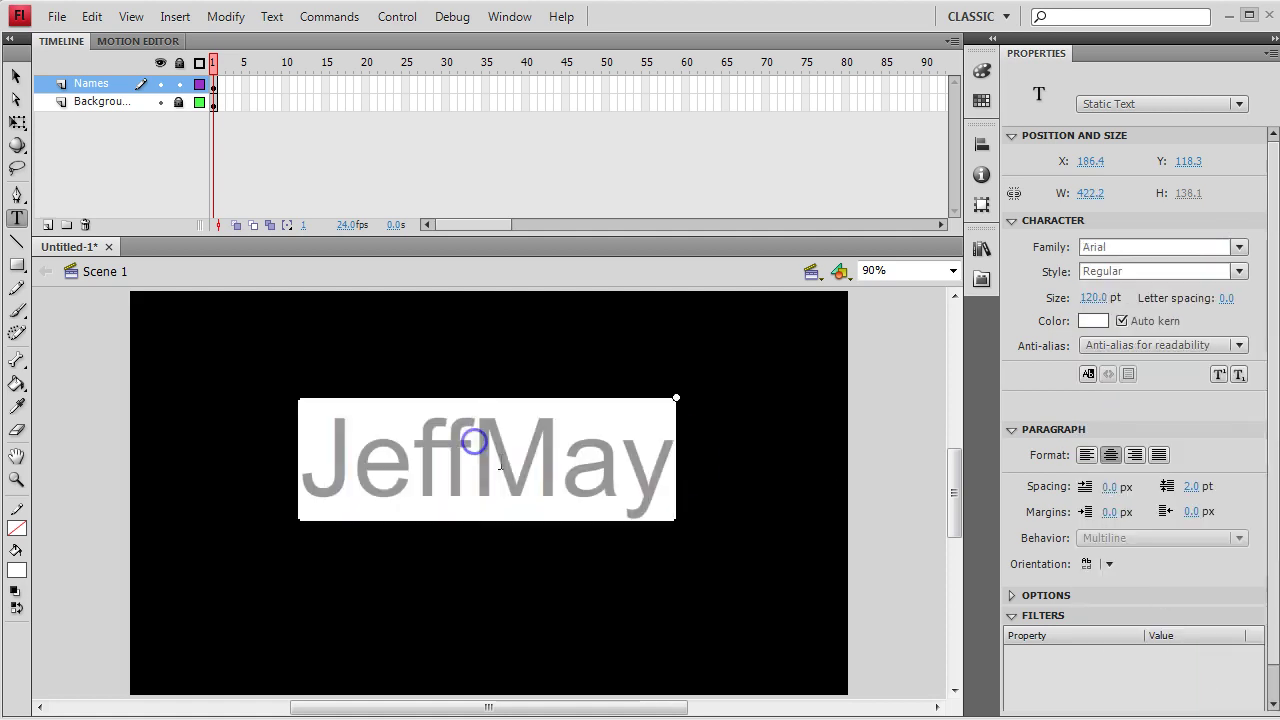
shift+click(471, 455)
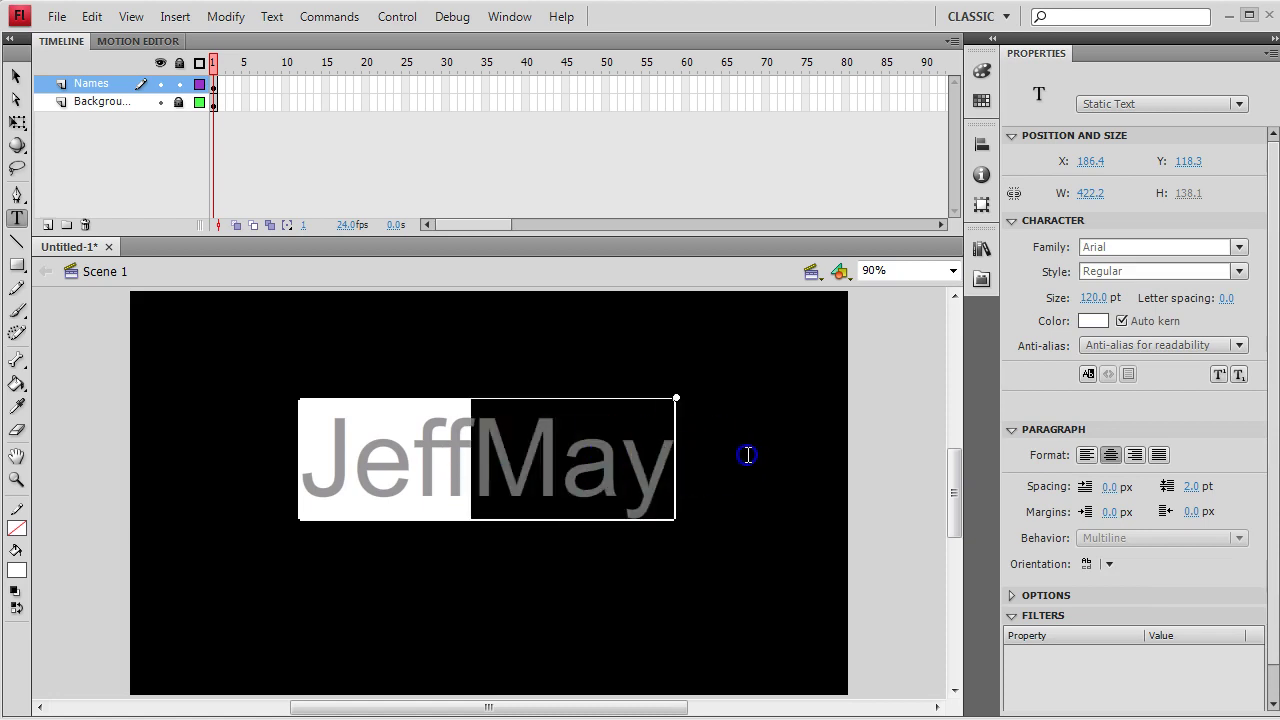
click(1240, 271)
click(1130, 371)
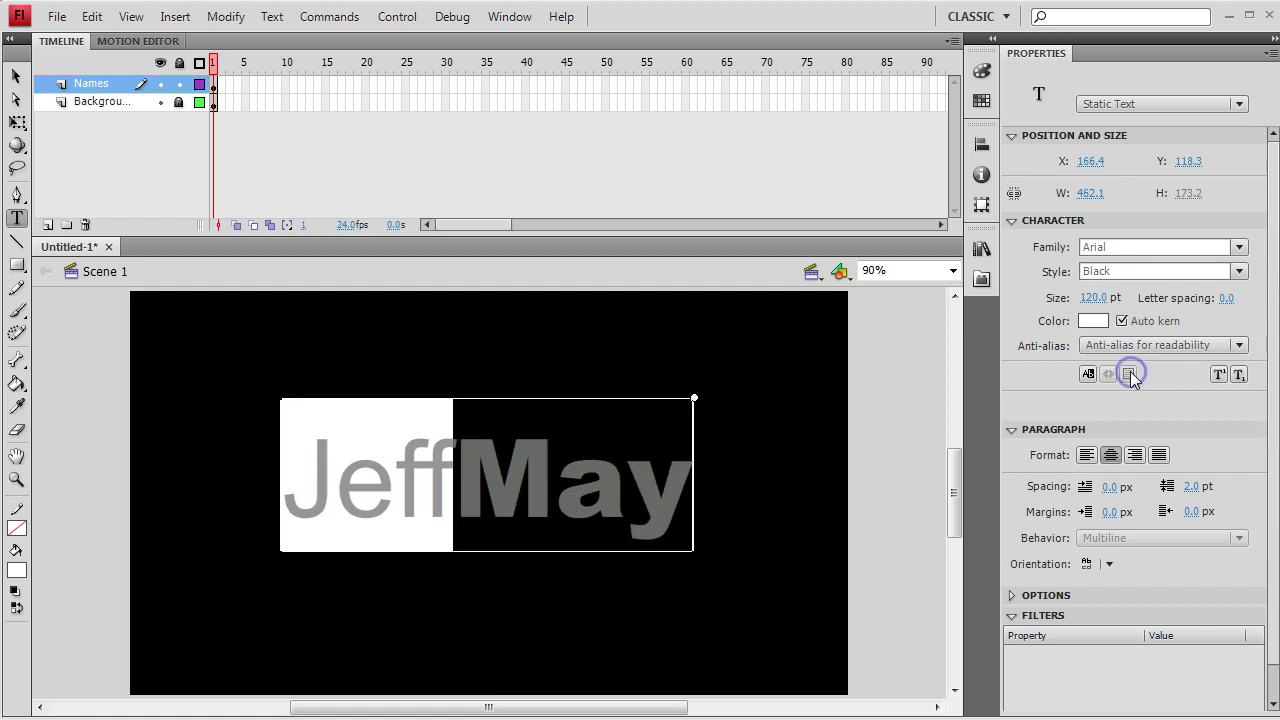
double_click(634, 443)
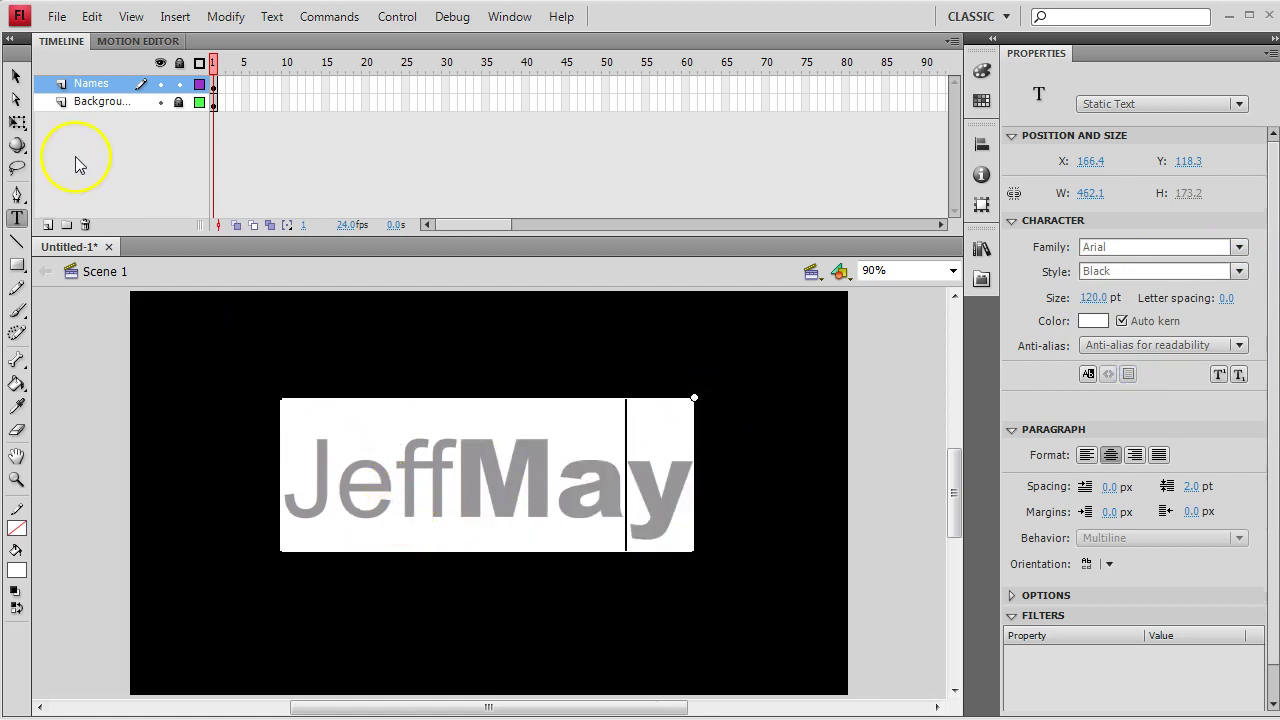
click(16, 76)
Step: Recolour the surname light grey #CCCCCC, leaving the first name white
click(370, 388)
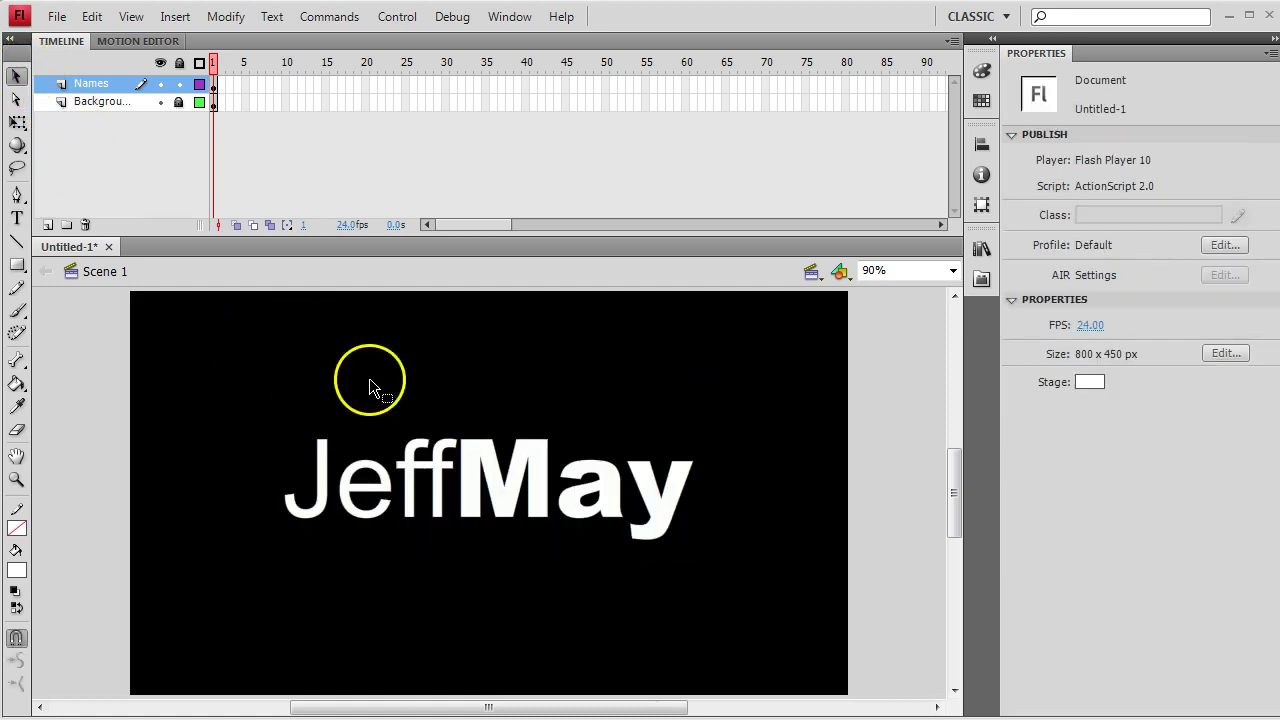
click(457, 486)
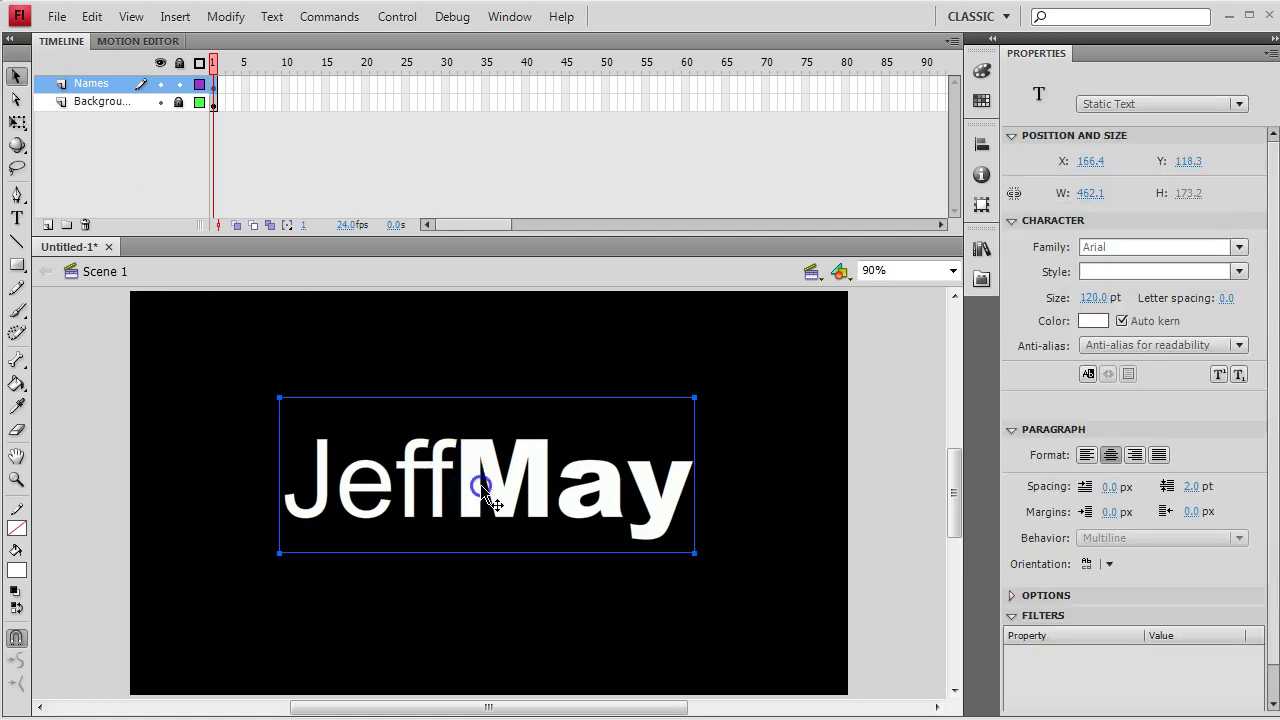
double_click(470, 484)
drag(454, 480, 698, 480)
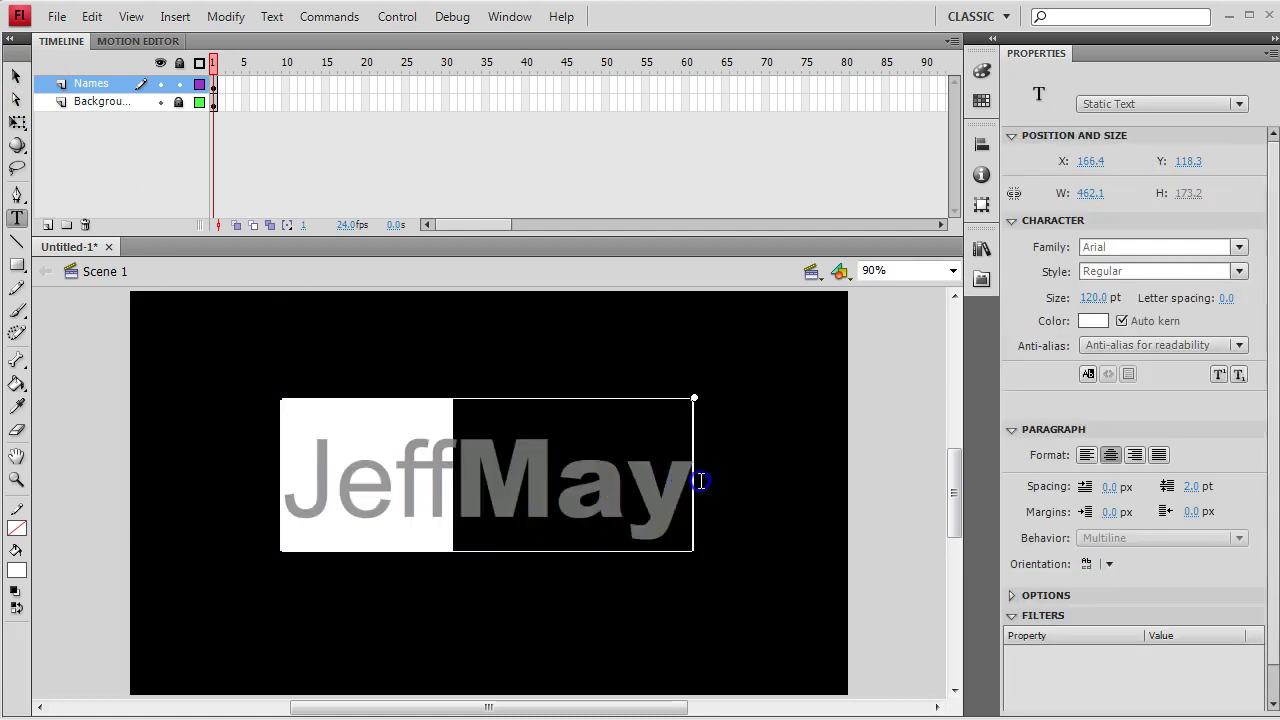
click(1093, 322)
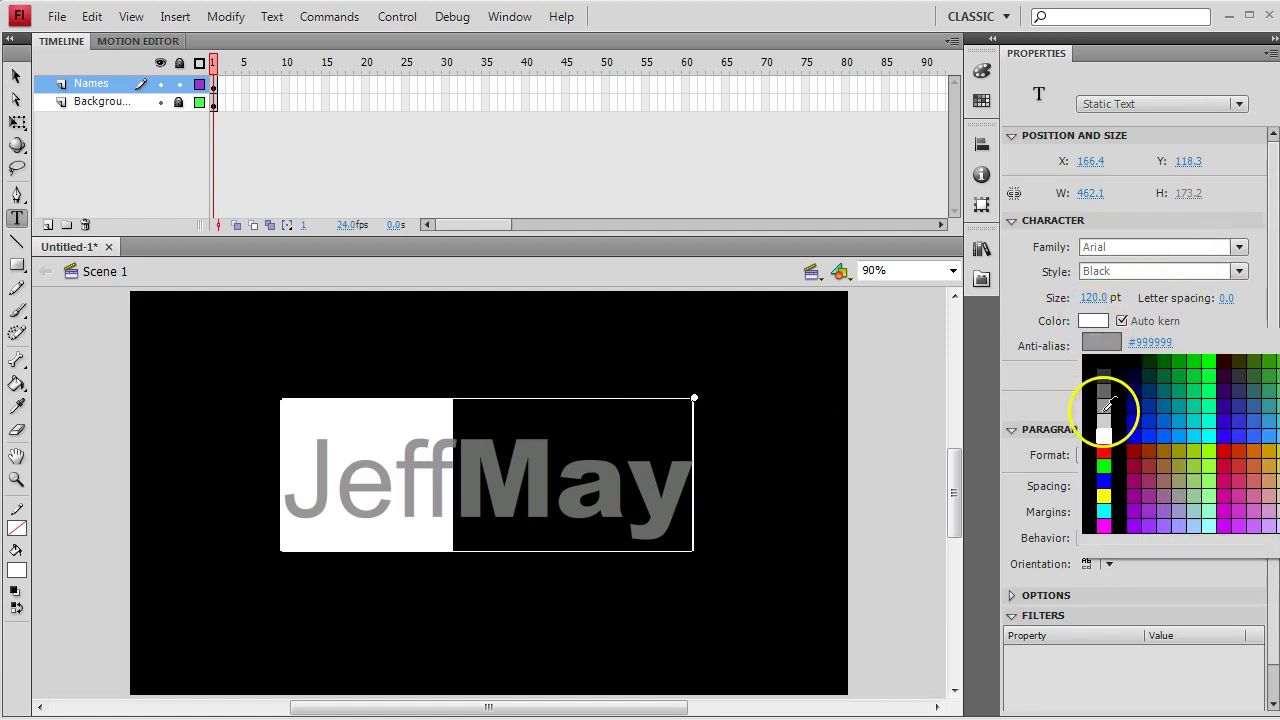
click(1108, 415)
click(745, 443)
click(15, 75)
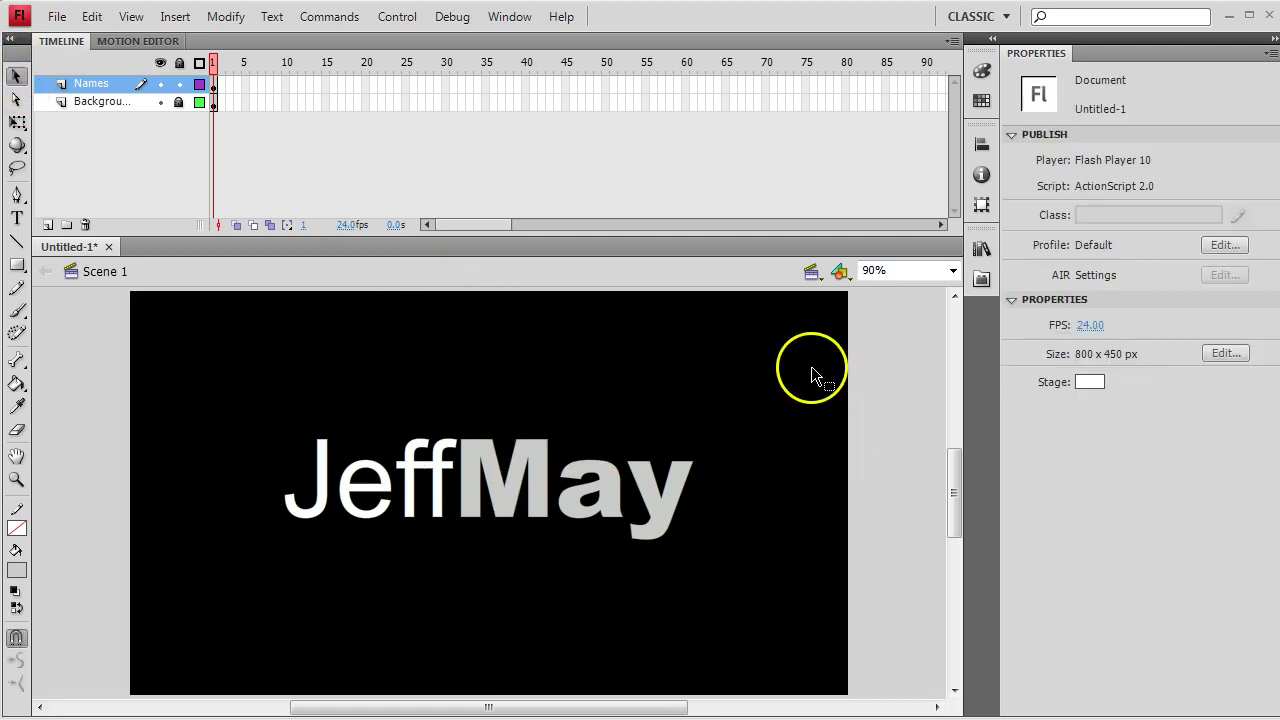
click(546, 482)
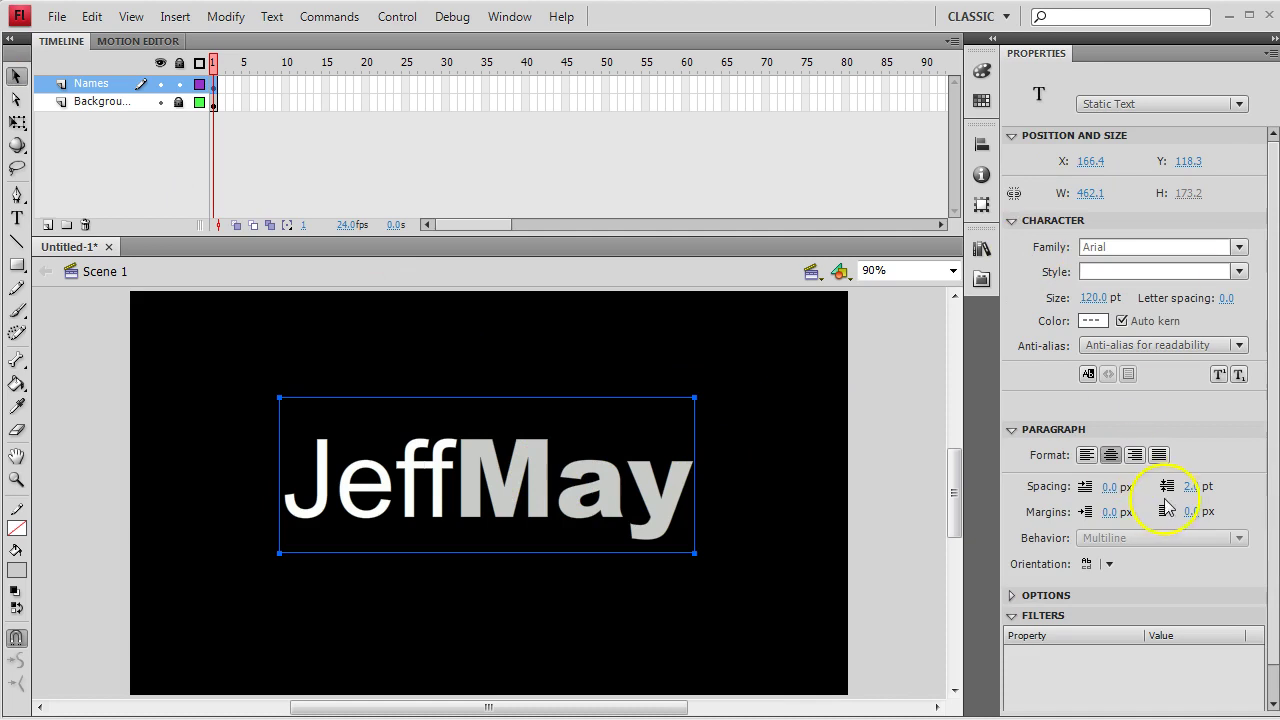
Step: Dock the Align panel and centre the title horizontally and vertically relative to the stage
click(510, 17)
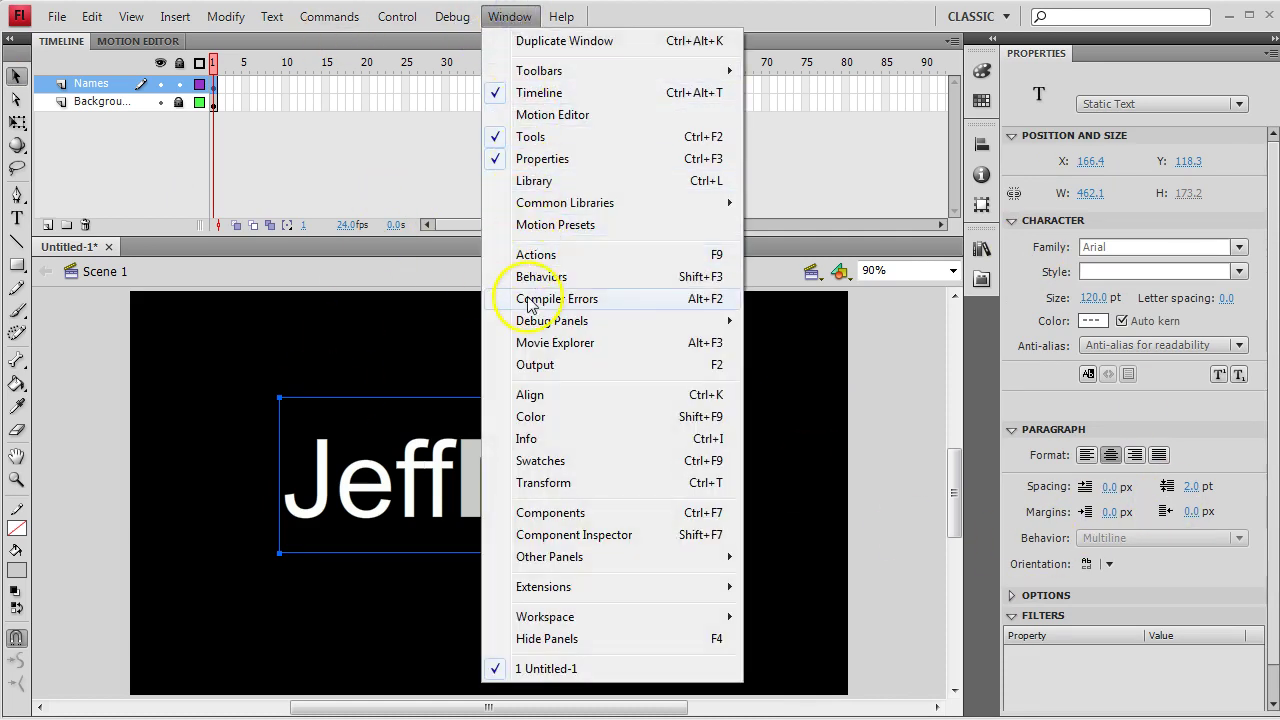
click(540, 395)
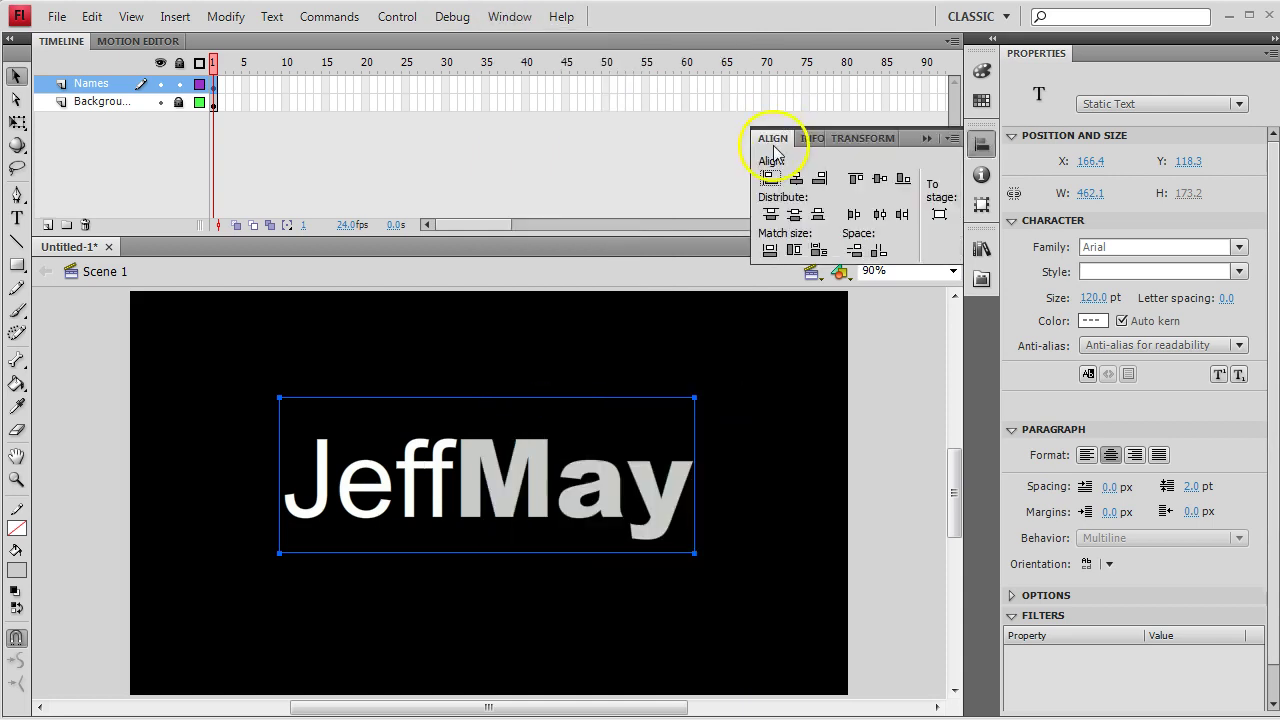
drag(773, 150, 1045, 683)
click(1188, 665)
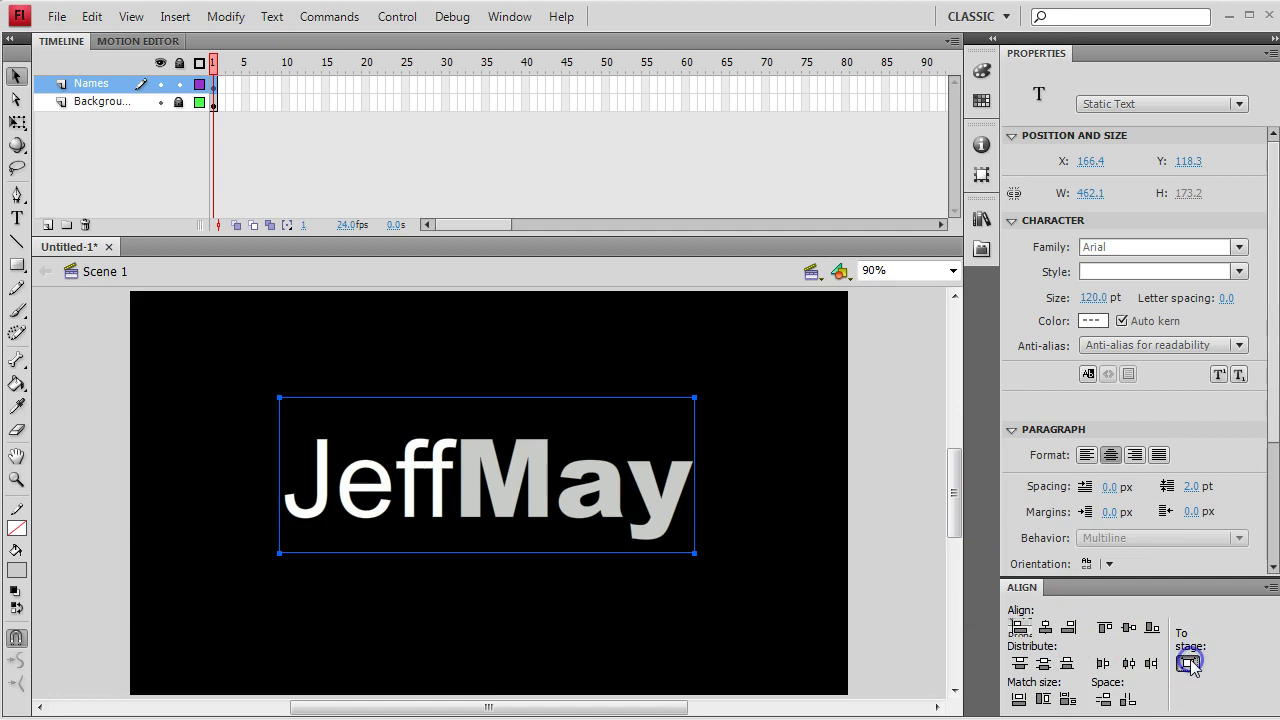
click(1045, 628)
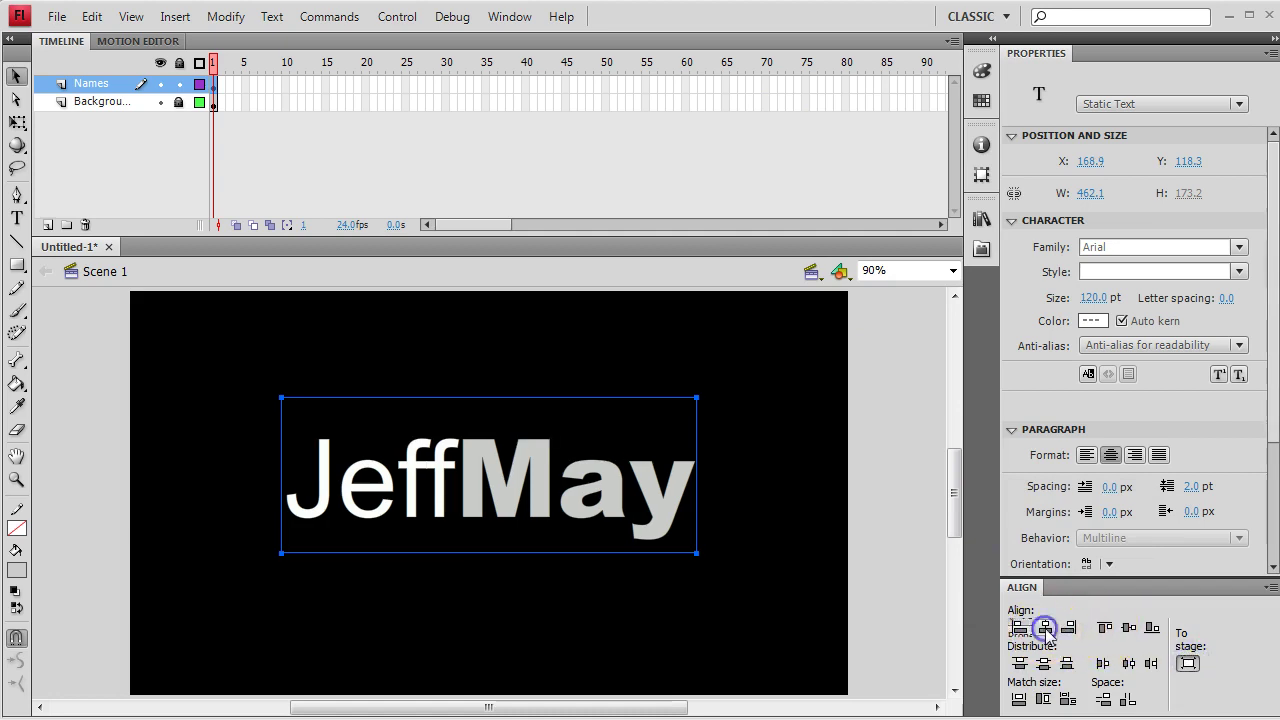
click(1129, 628)
click(886, 460)
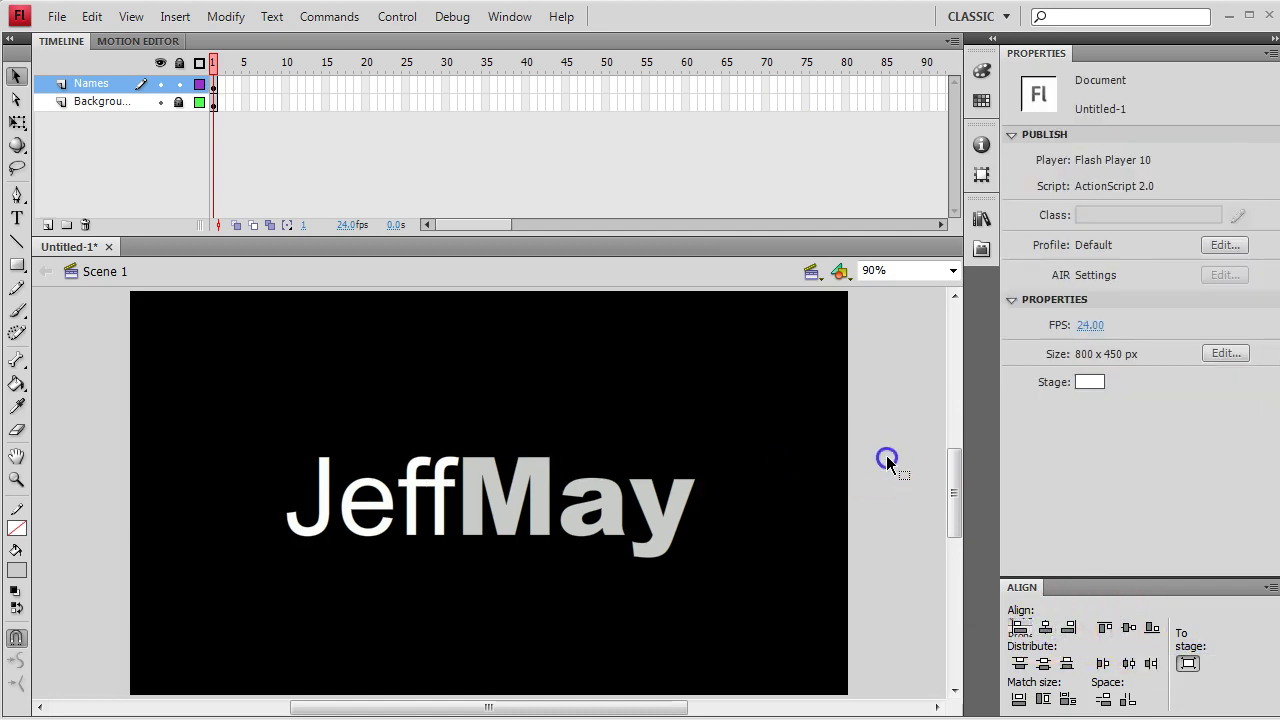
Step: Save the document as a Flash CS4 .fla in the 03. TGJ2O folder under the author's name
click(57, 16)
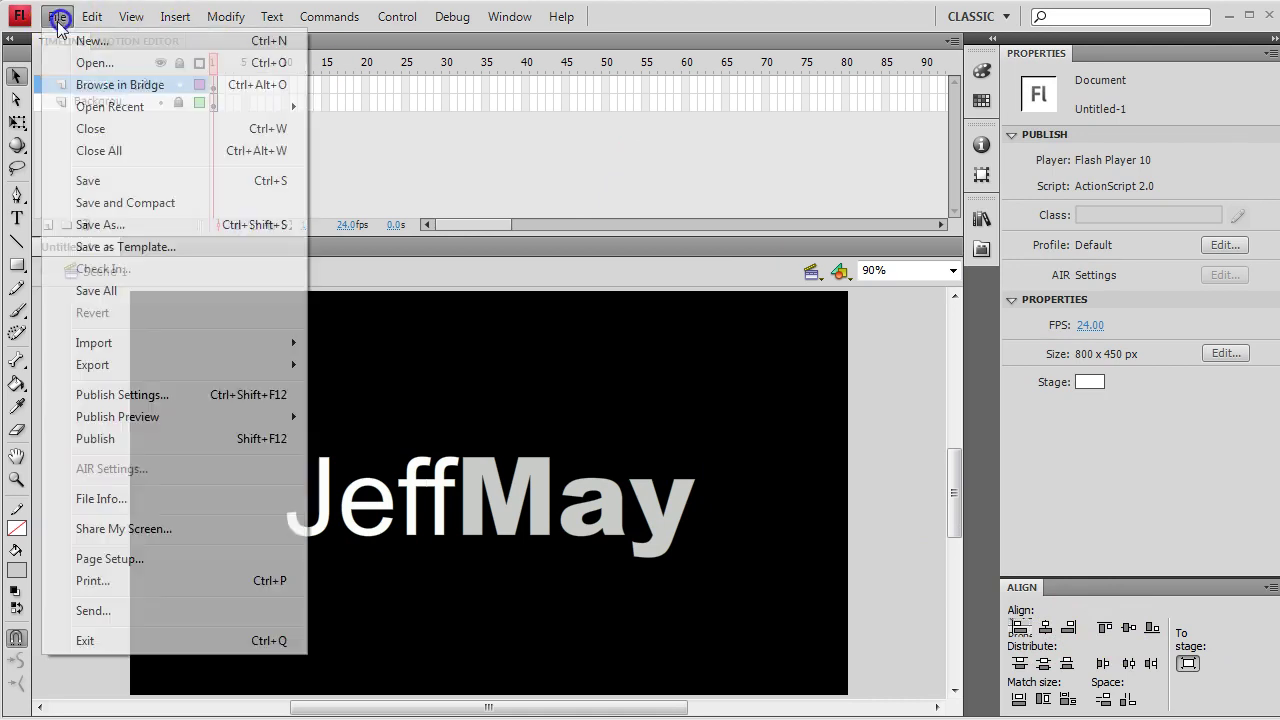
click(100, 224)
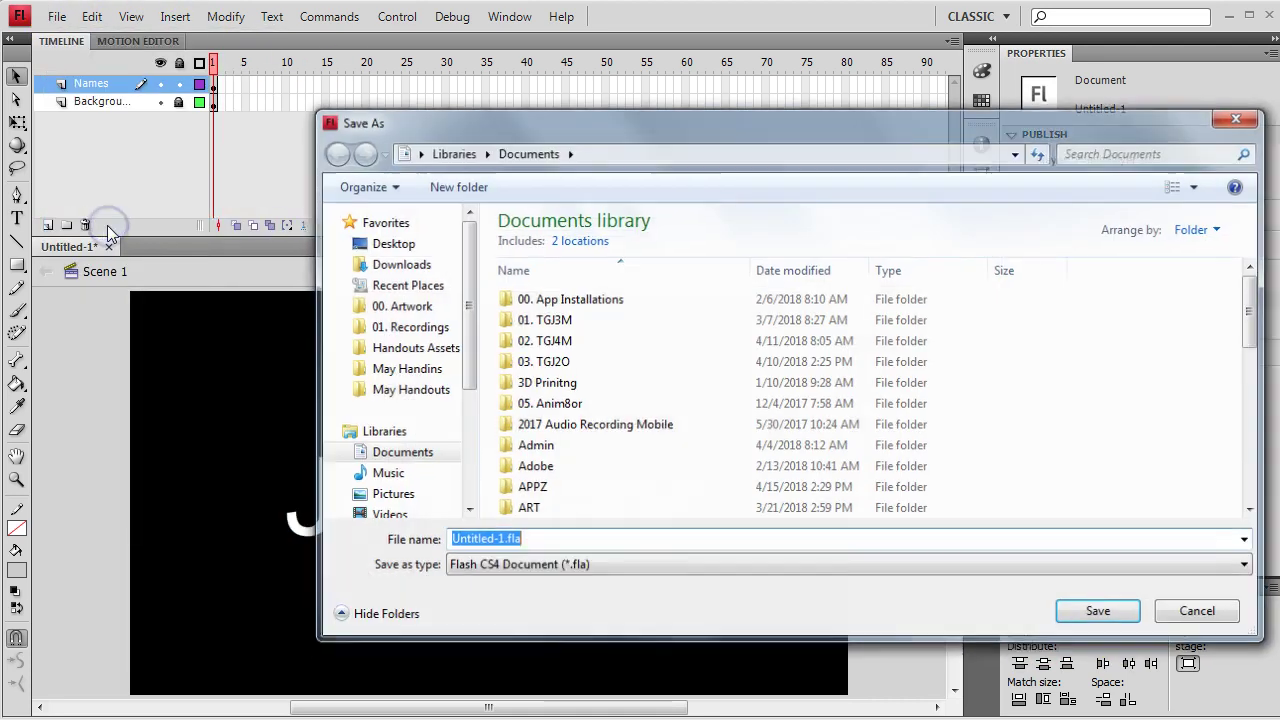
click(570, 365)
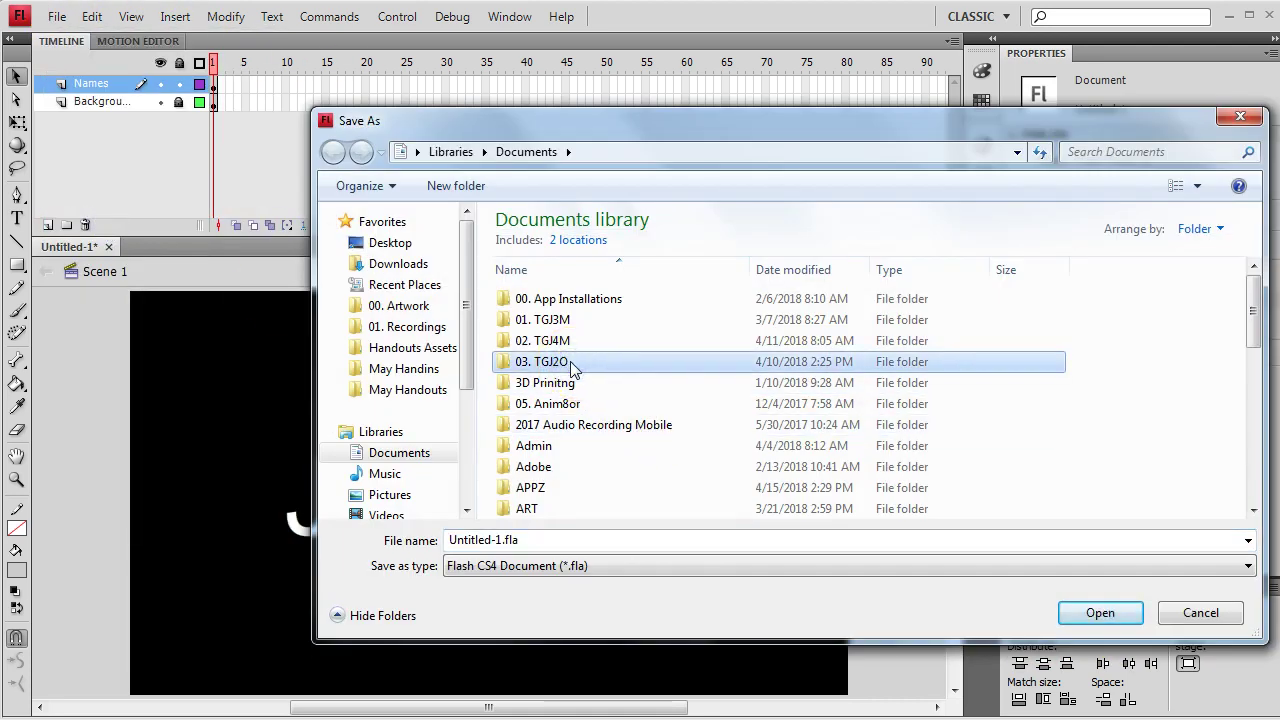
click(516, 566)
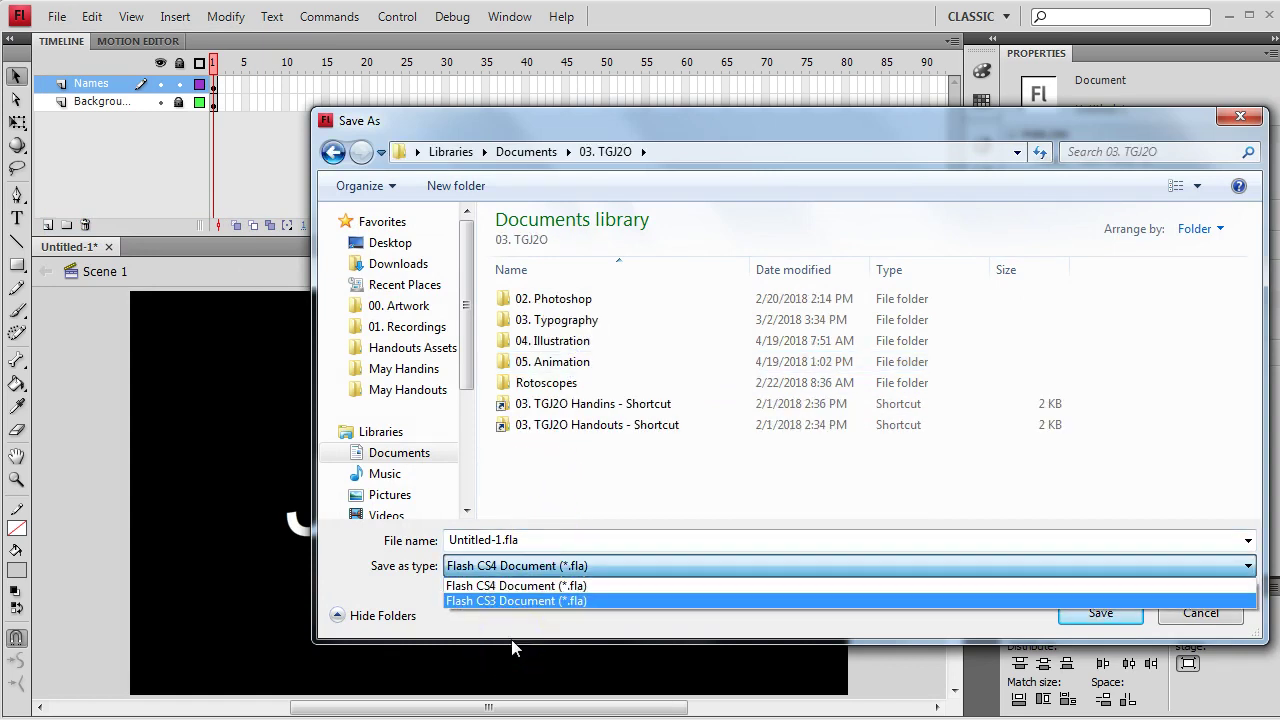
click(518, 540)
double_click(514, 540)
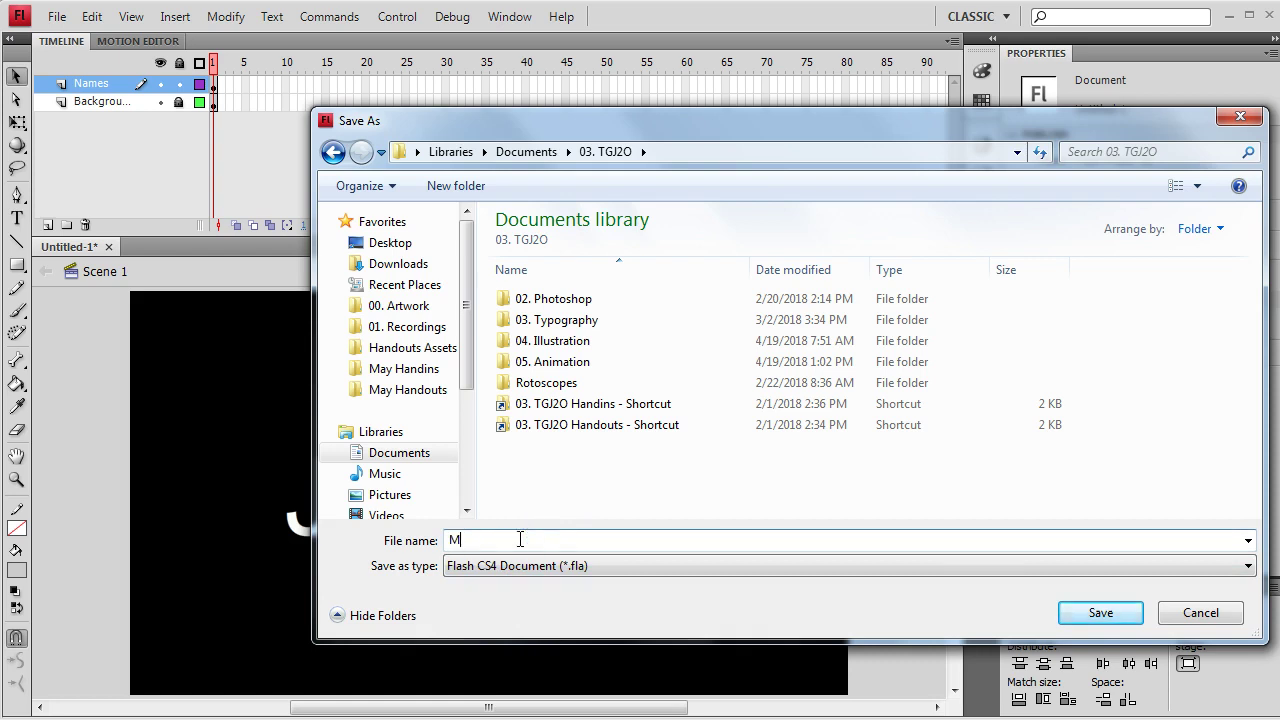
text(MayJ Name Motion Graphic)
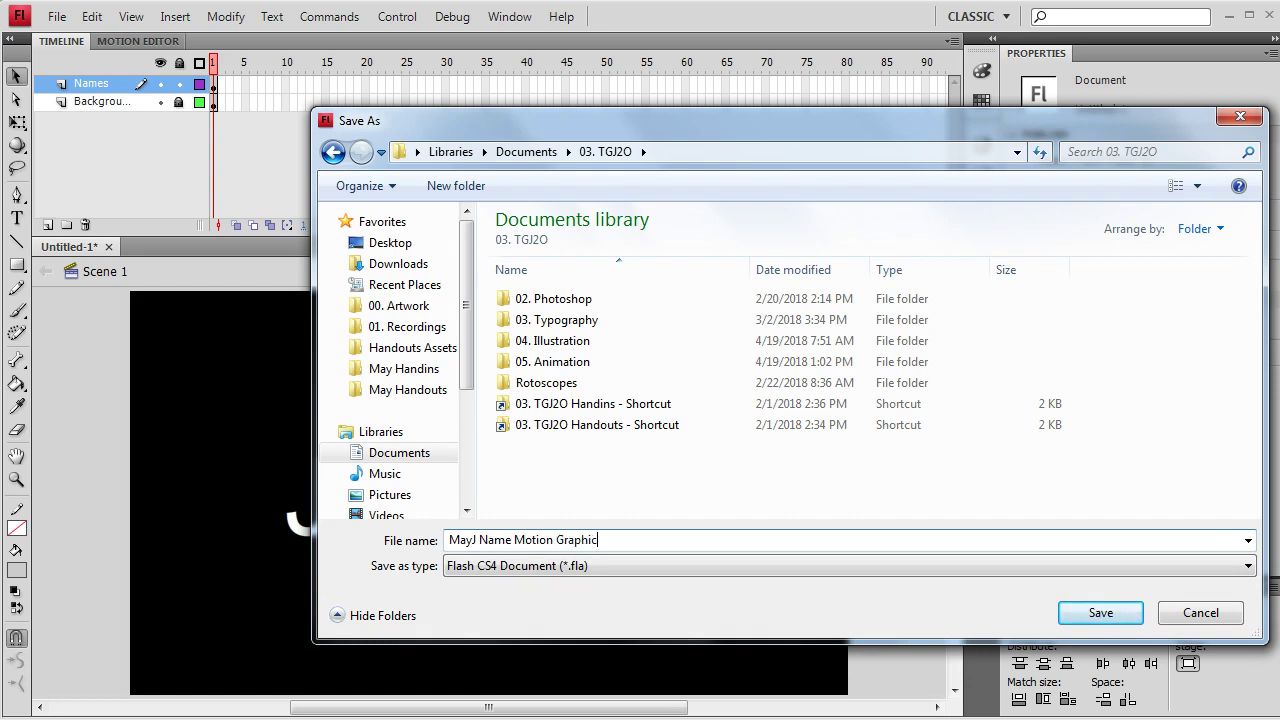
key(Return)
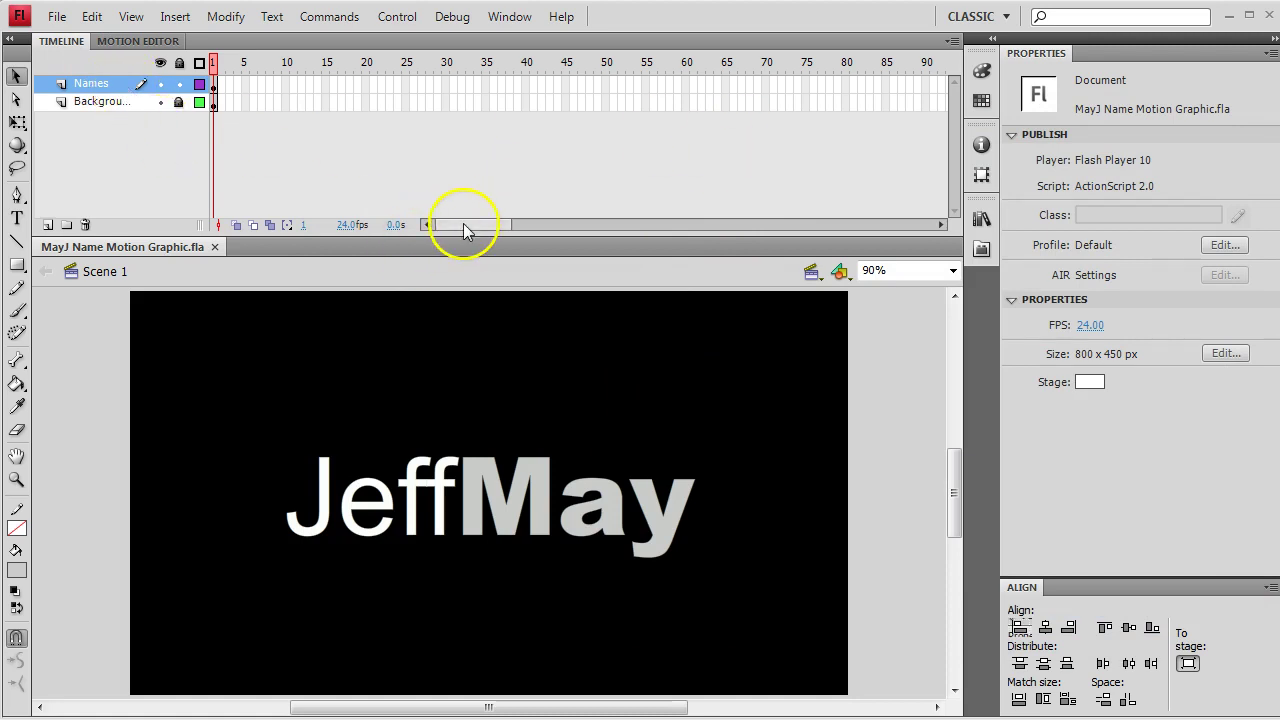
Step: Insert frames to frame 120 on the Background and Names layers, then return to frame 1
drag(465, 230, 509, 234)
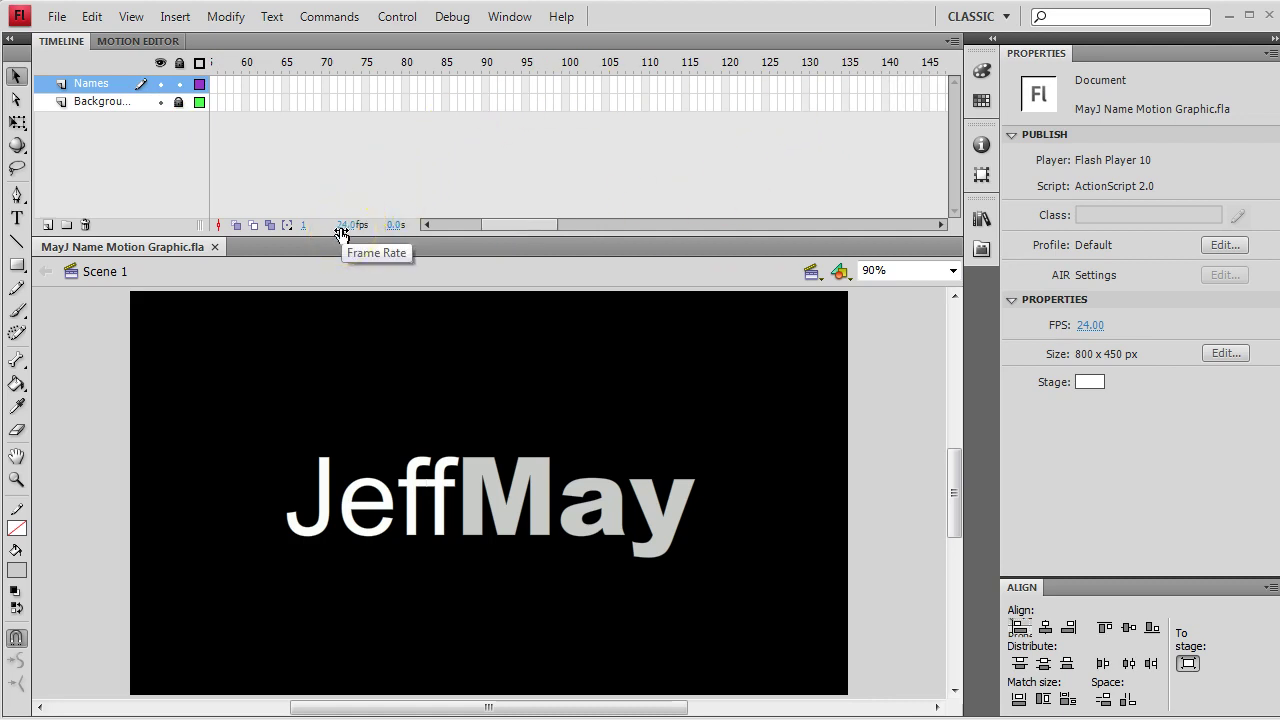
click(727, 102)
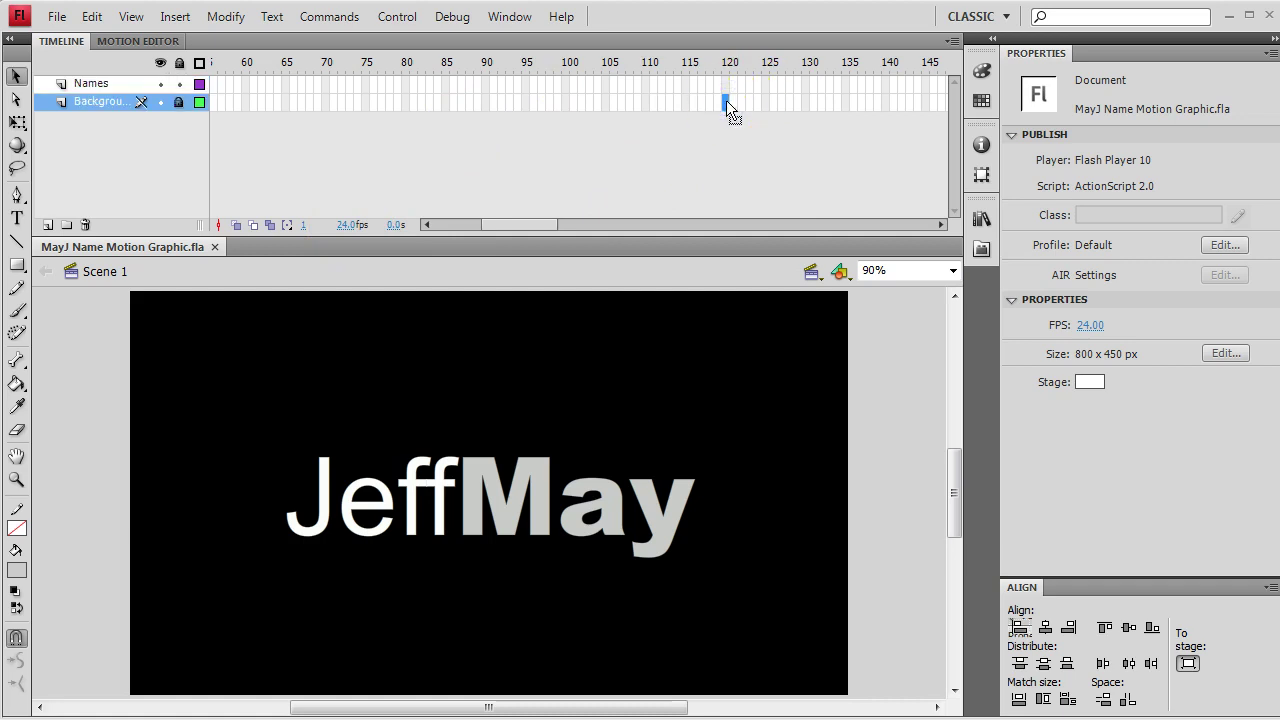
key(F5)
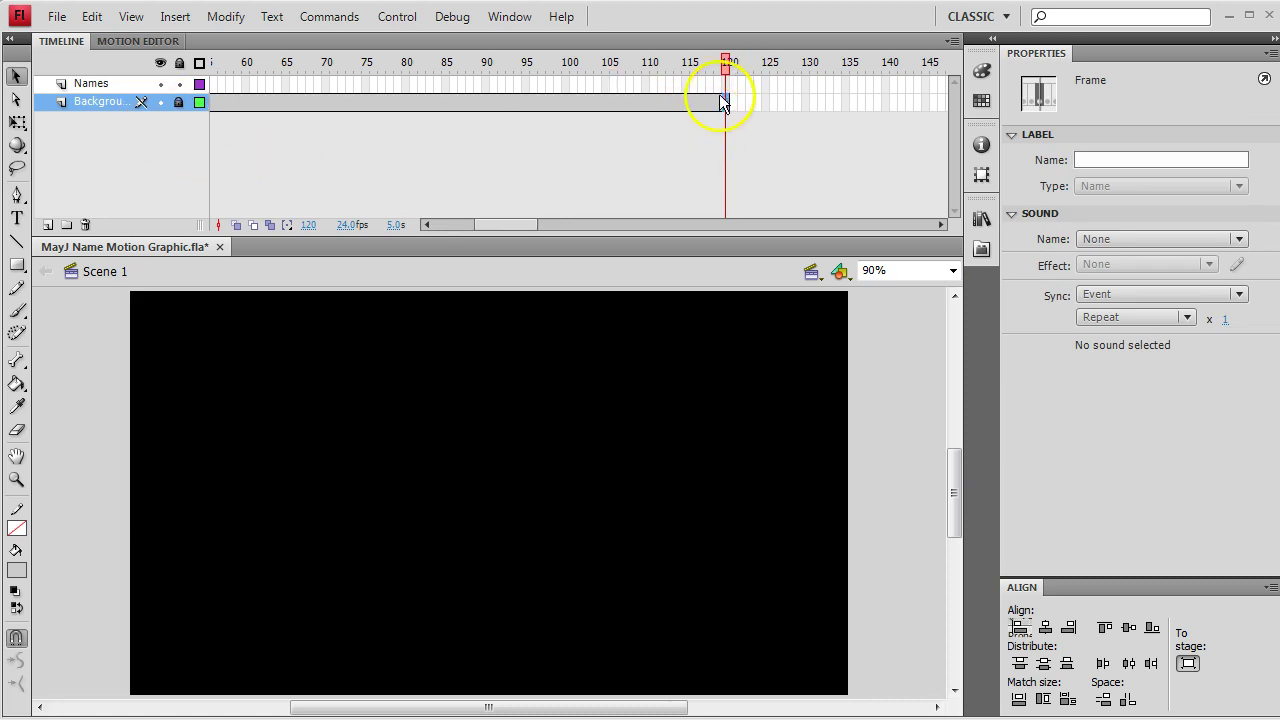
click(728, 83)
key(F5)
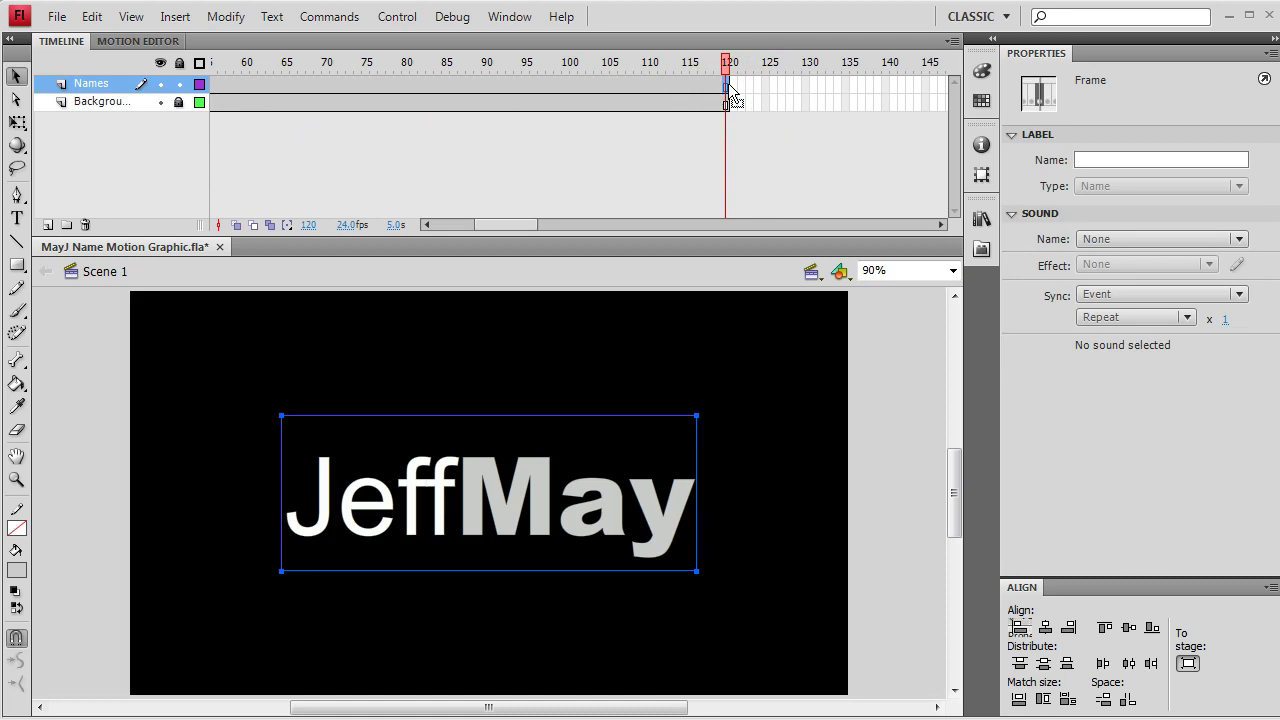
drag(720, 70, 573, 63)
click(213, 63)
click(529, 282)
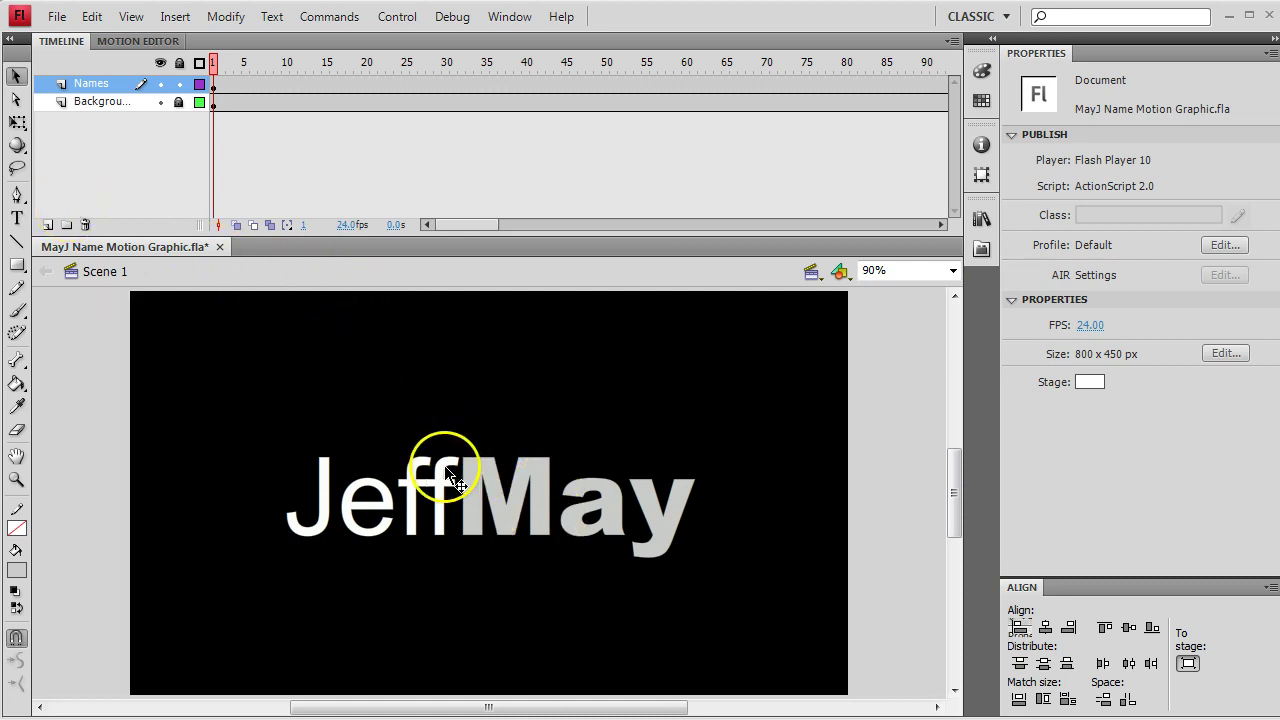
click(501, 497)
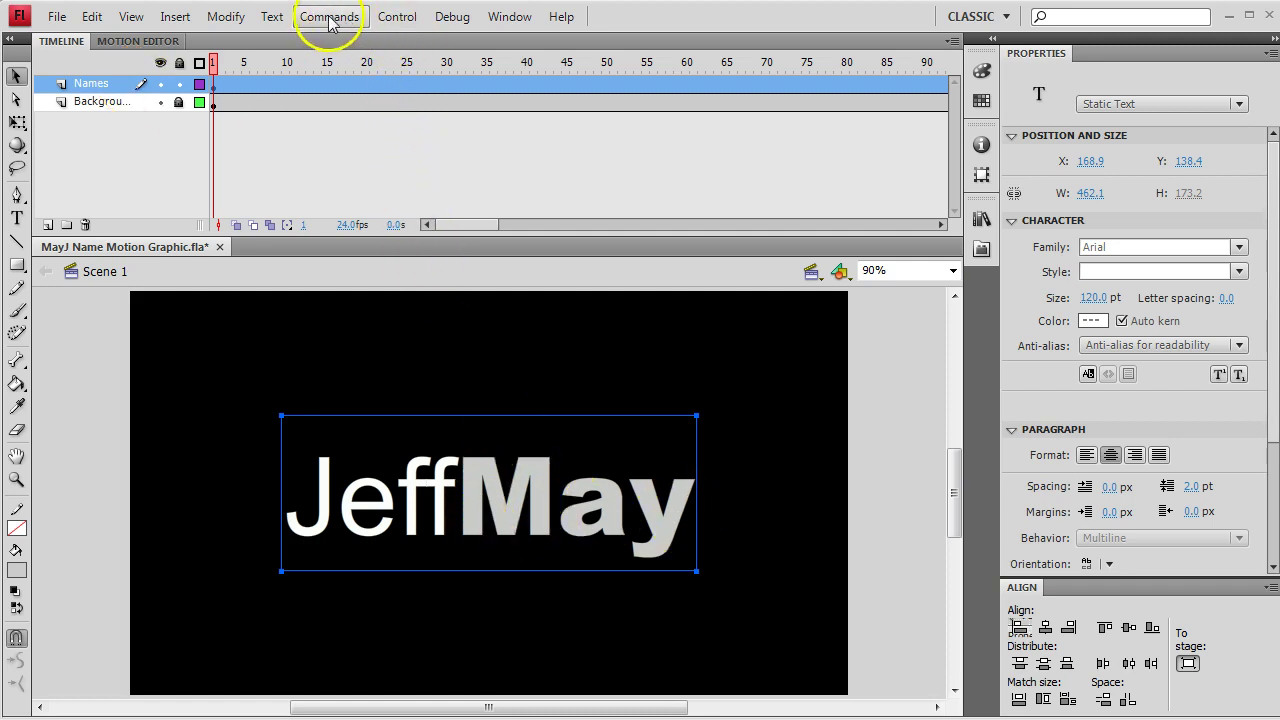
Step: Convert the title into a movie clip symbol named 'Name'
click(222, 17)
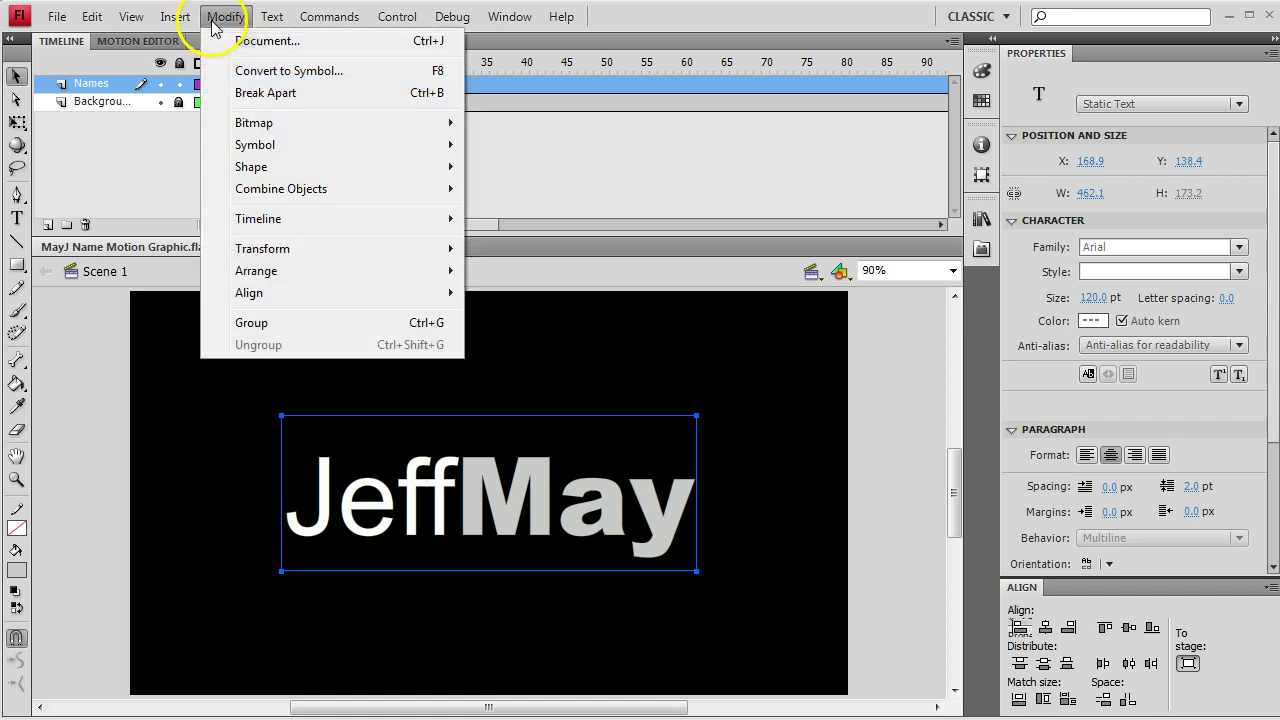
click(322, 80)
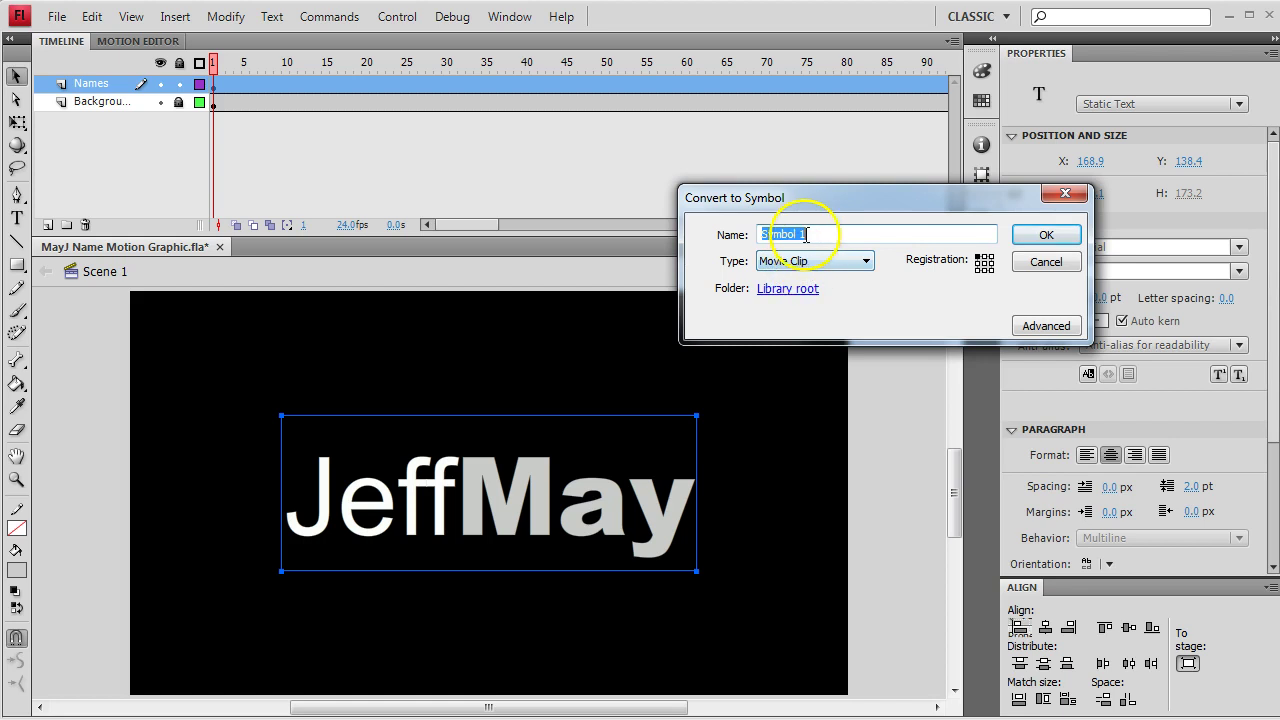
text(Name)
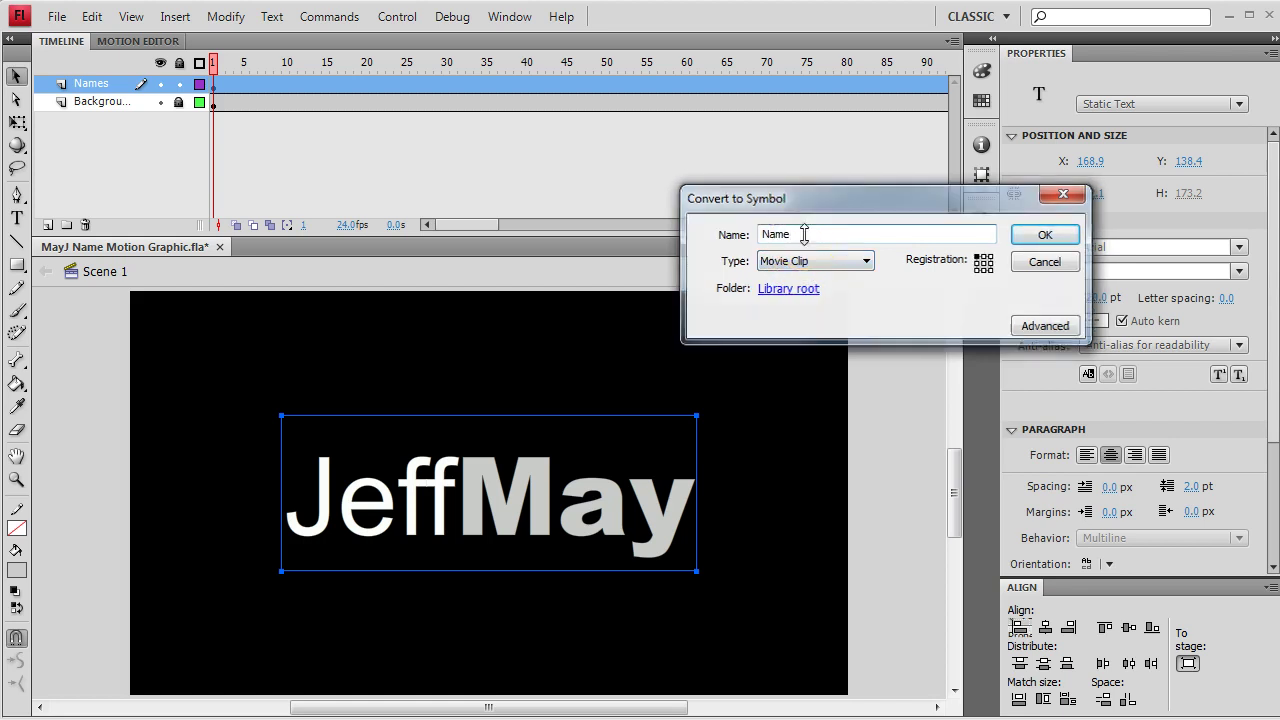
key(Return)
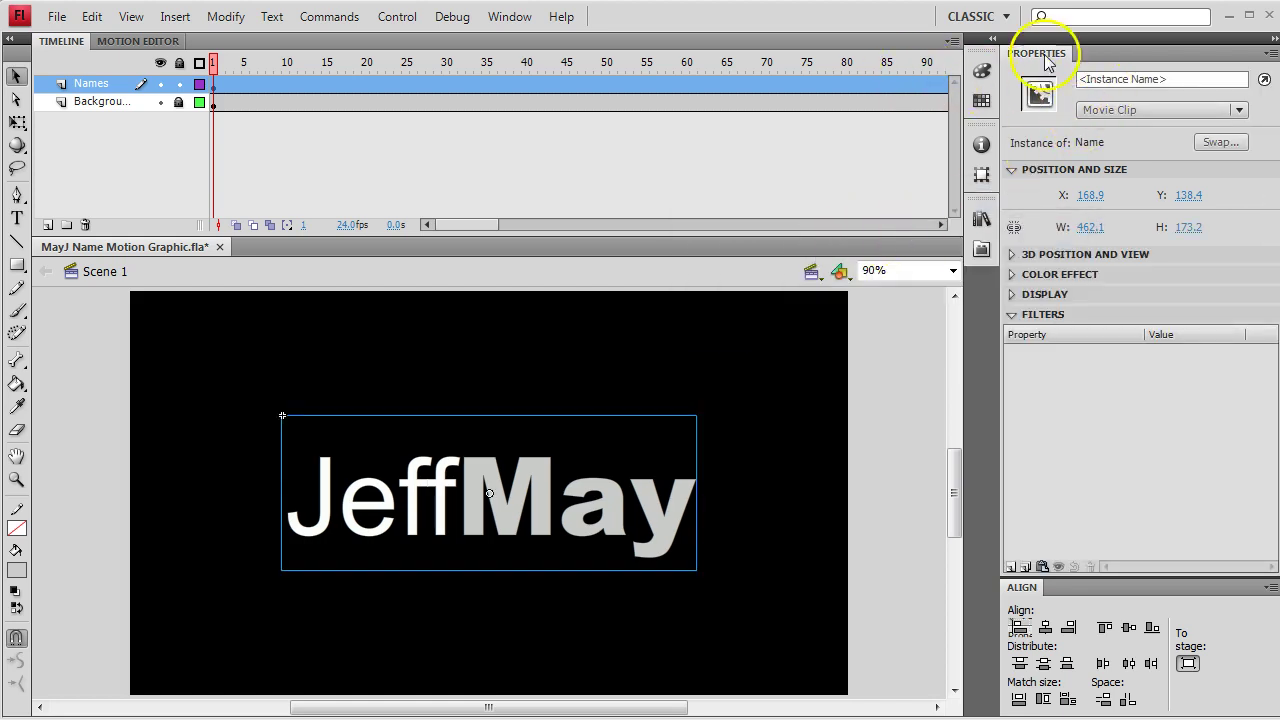
Step: Dock the Library panel beside Properties and select the Name symbol
click(509, 17)
click(531, 180)
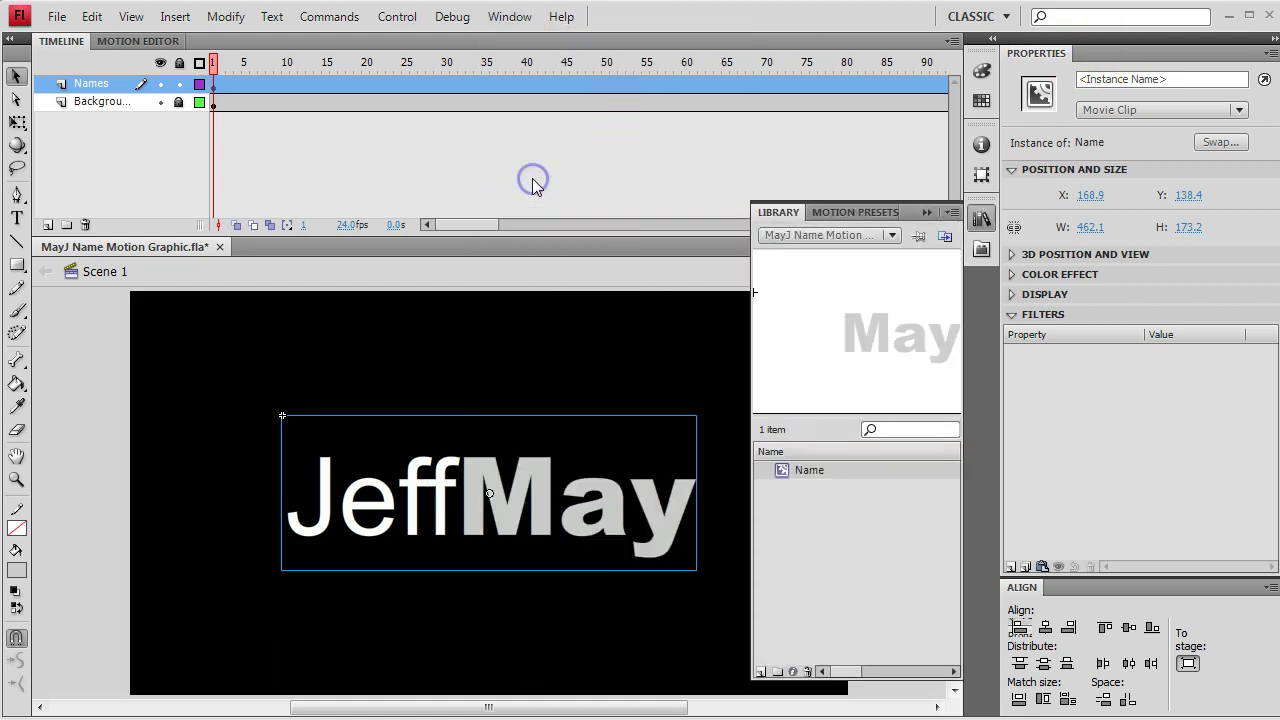
drag(777, 212, 1095, 62)
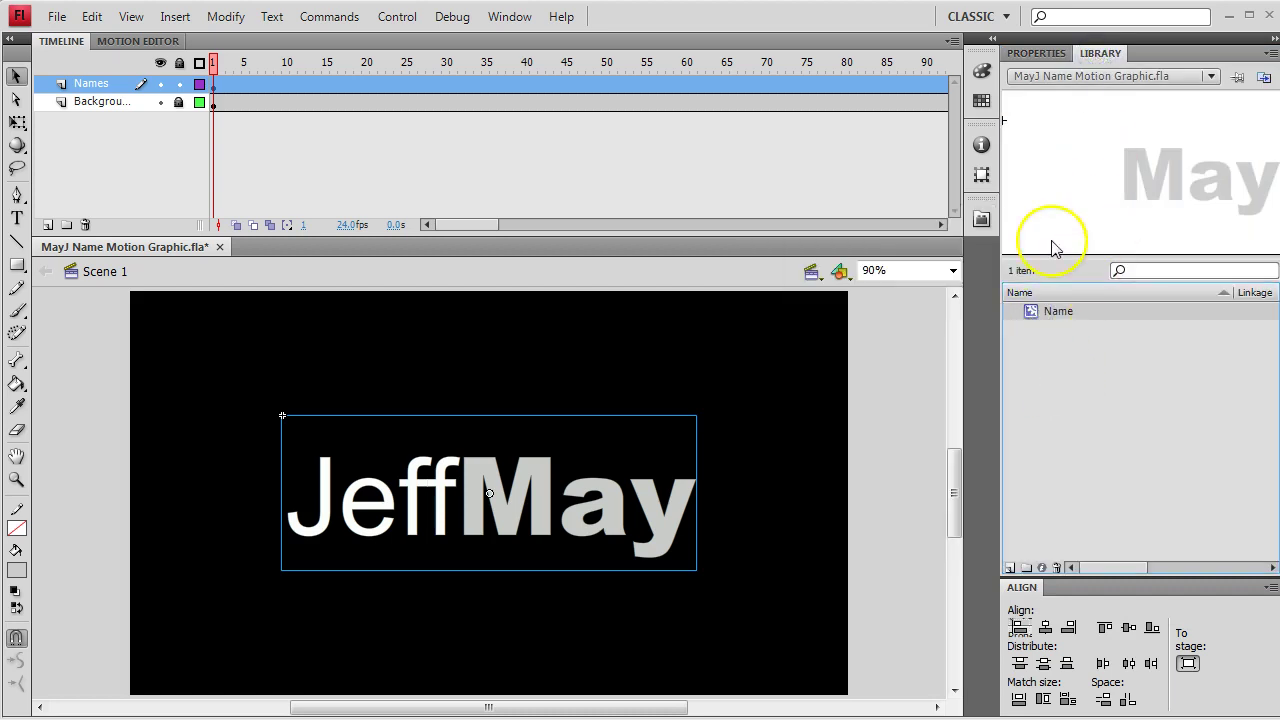
click(1040, 311)
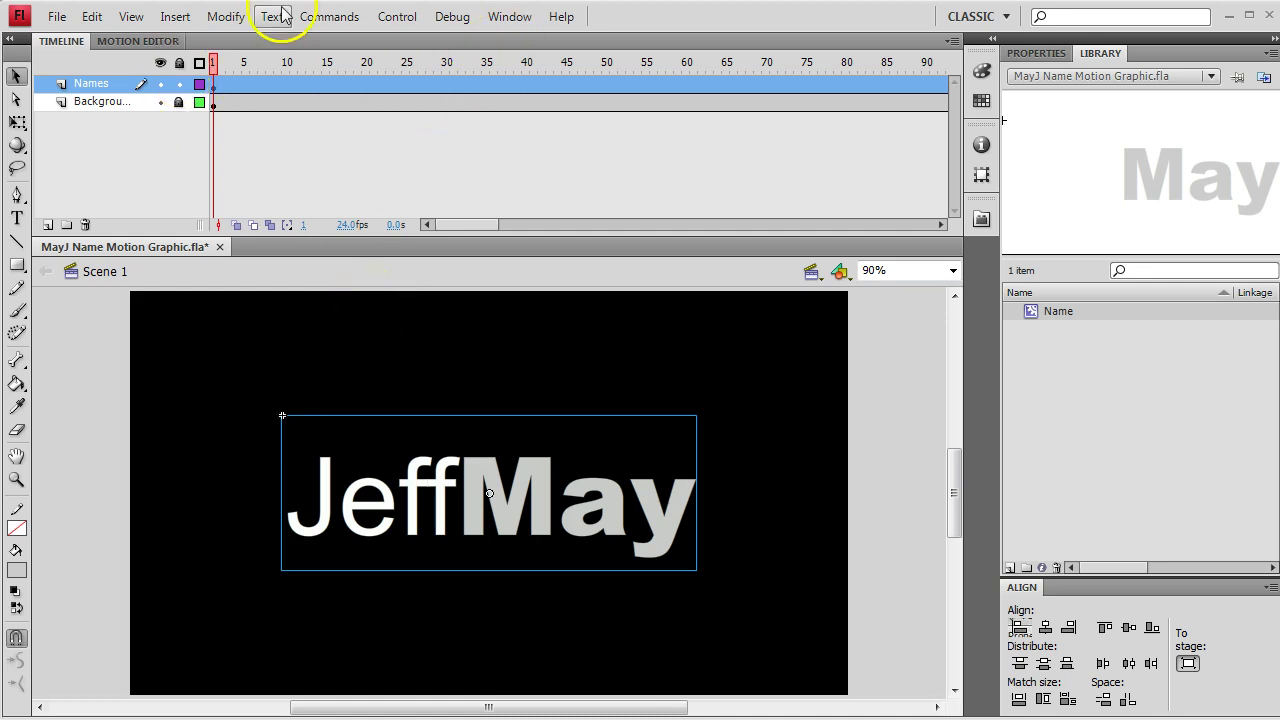
Step: Move the Names layer's first keyframe from frame 1 to frame 25, then scrub to frame 32 to check
click(214, 86)
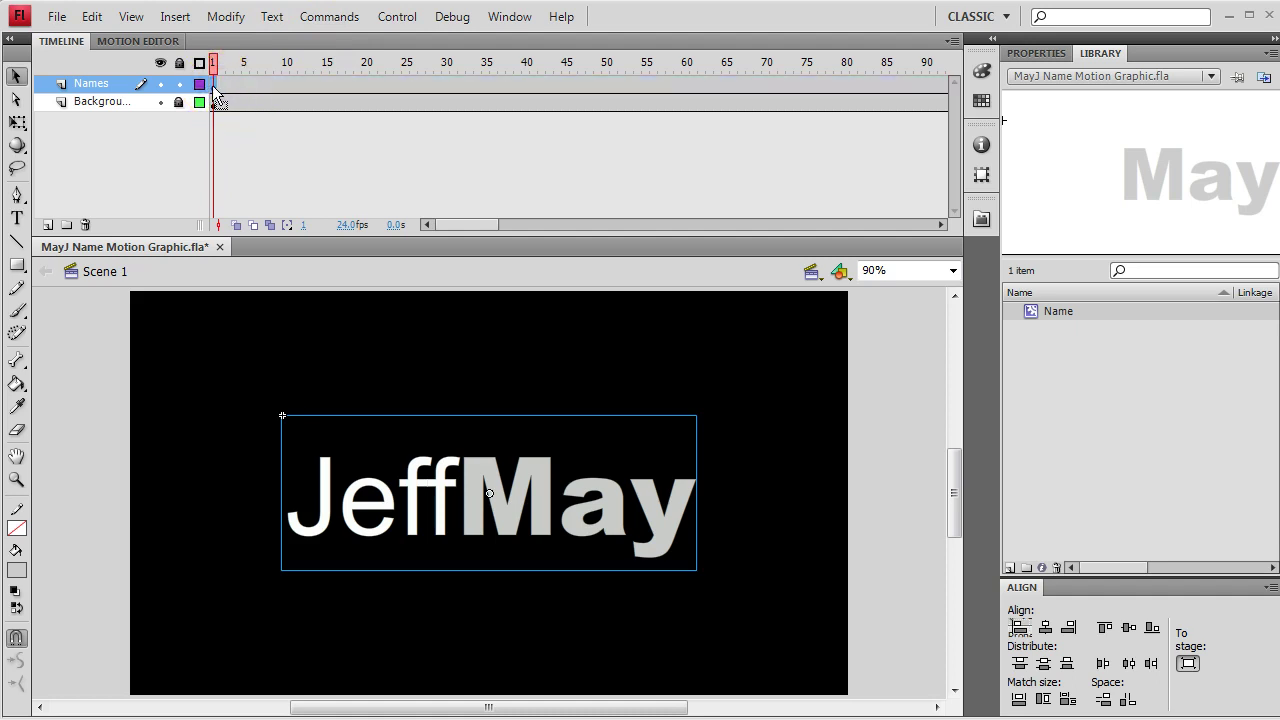
click(213, 87)
drag(214, 87, 429, 62)
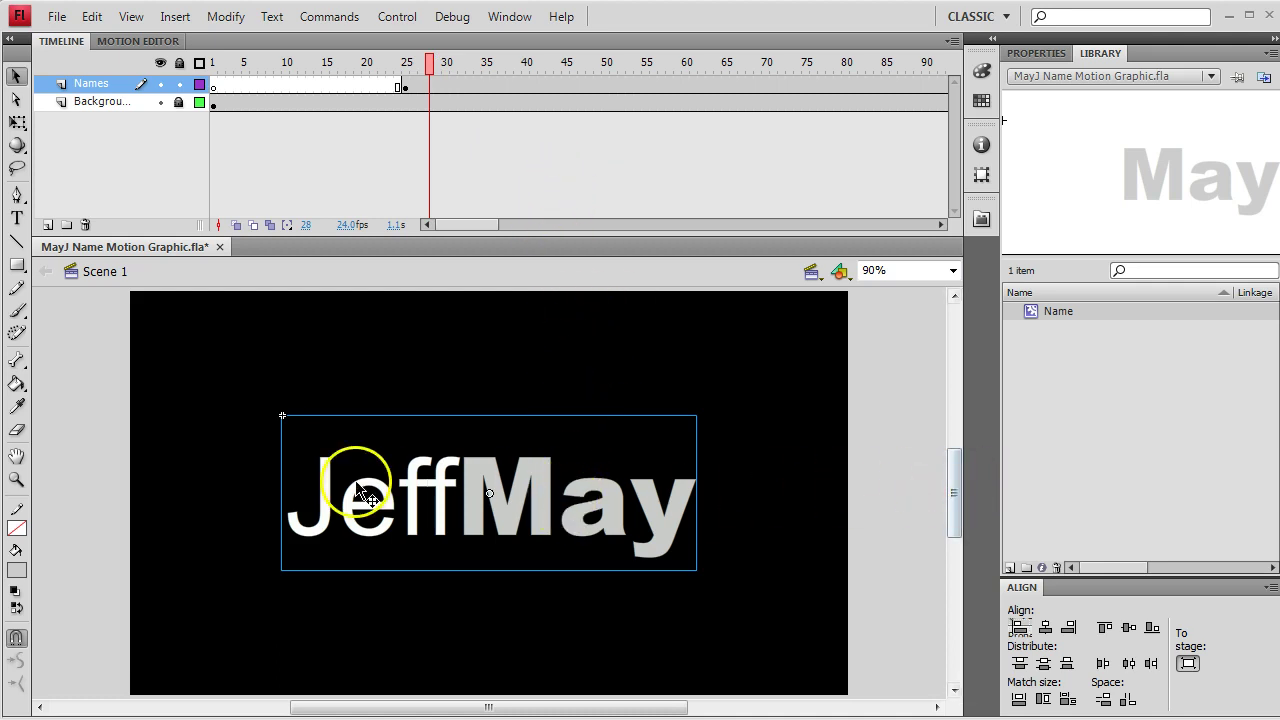
click(406, 62)
drag(410, 66, 468, 66)
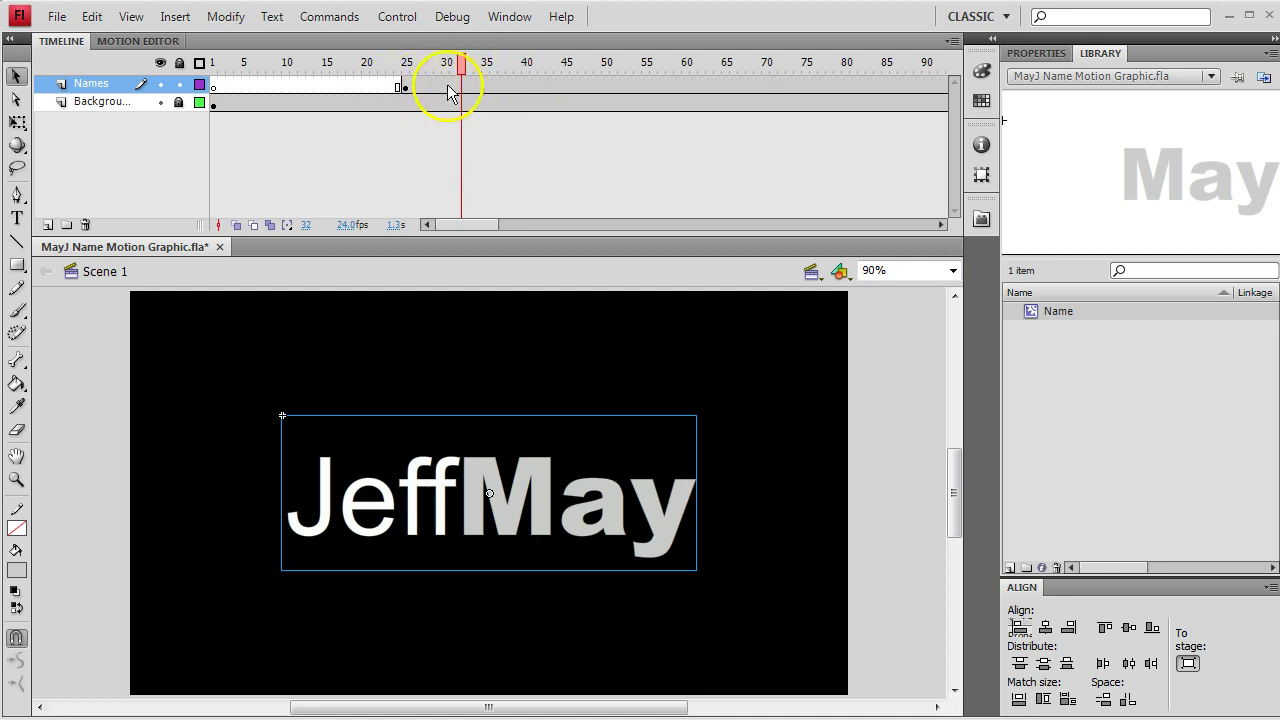
Step: Add a second JeffMay keyframe at frame 48 on the Names layer and compare it with frame 25
click(589, 86)
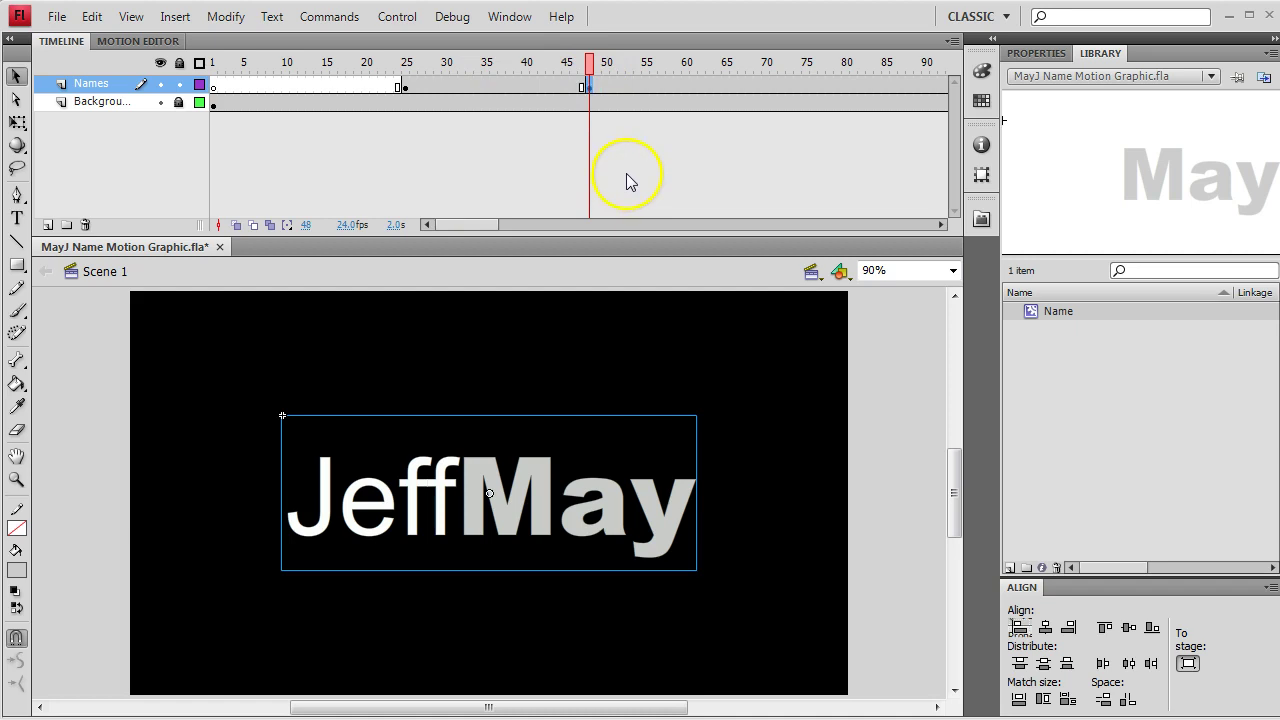
click(405, 86)
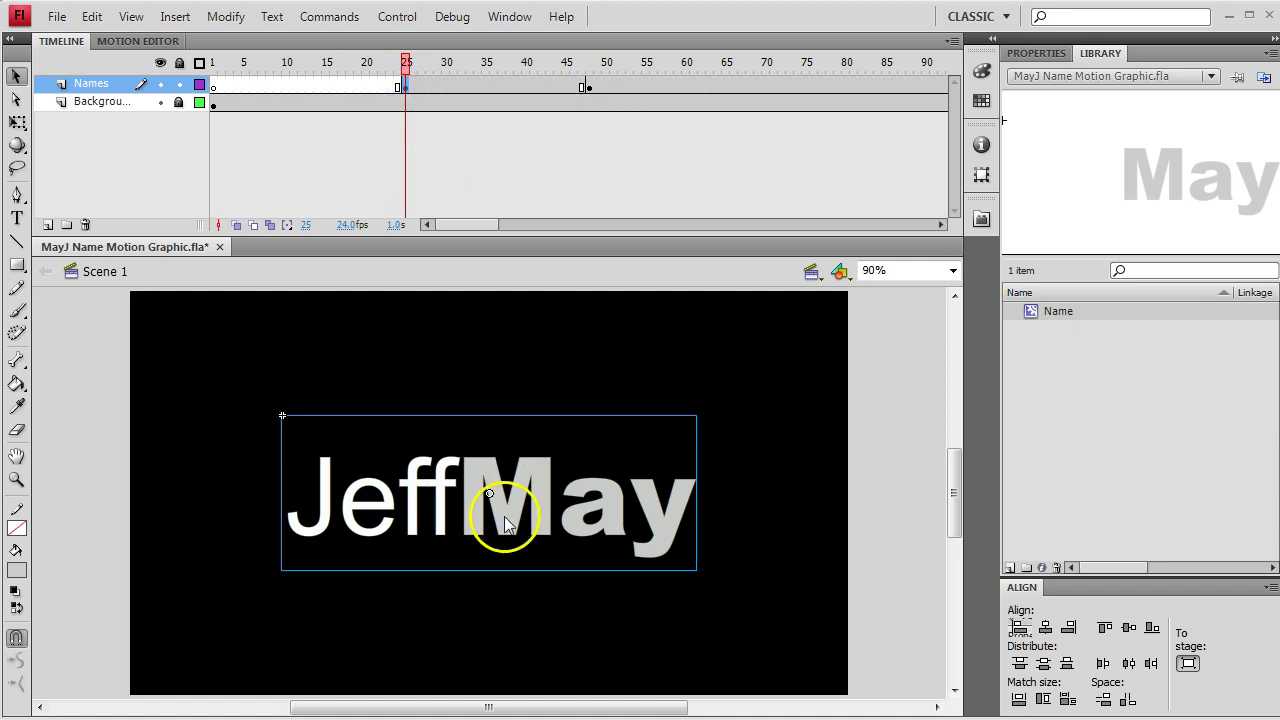
click(514, 499)
click(590, 88)
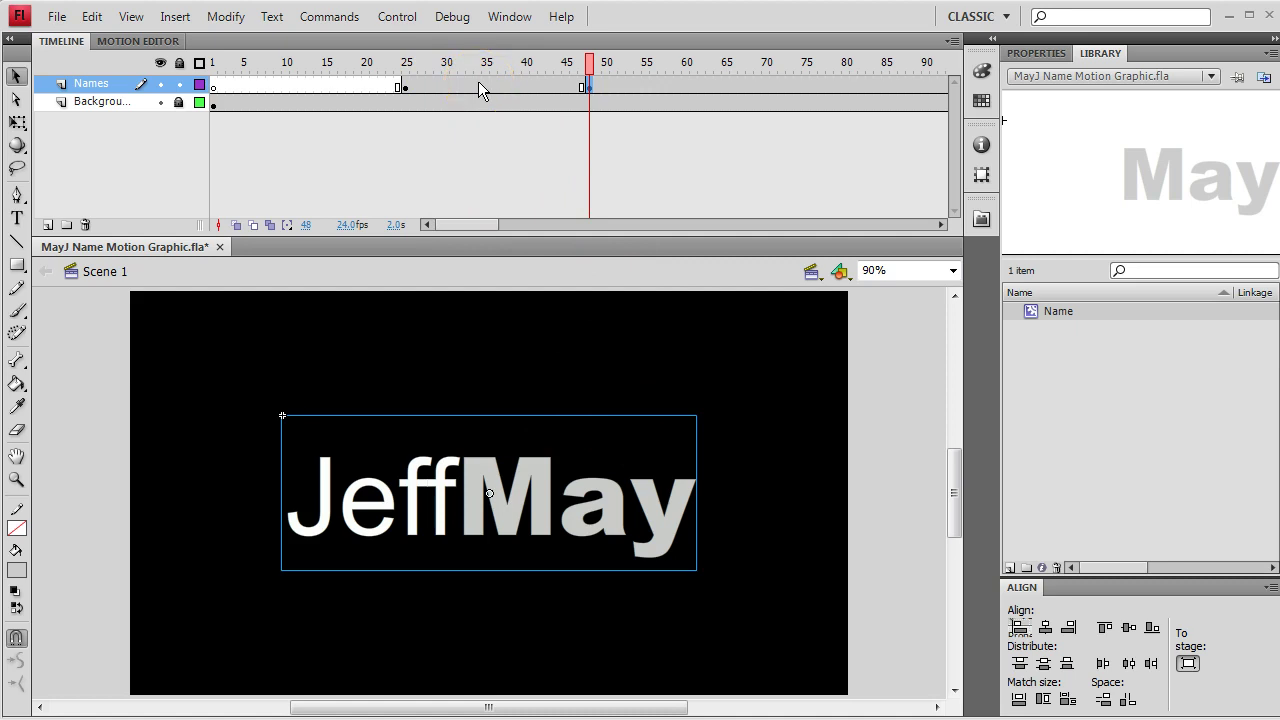
click(408, 88)
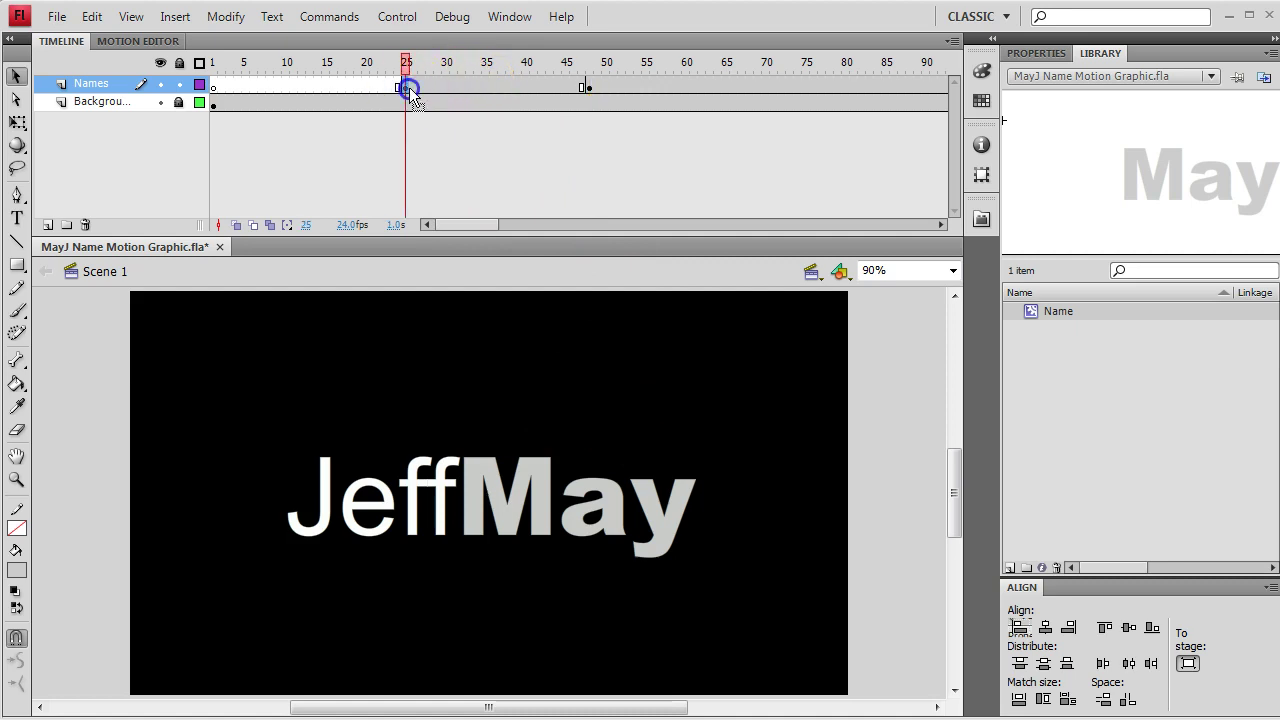
click(591, 87)
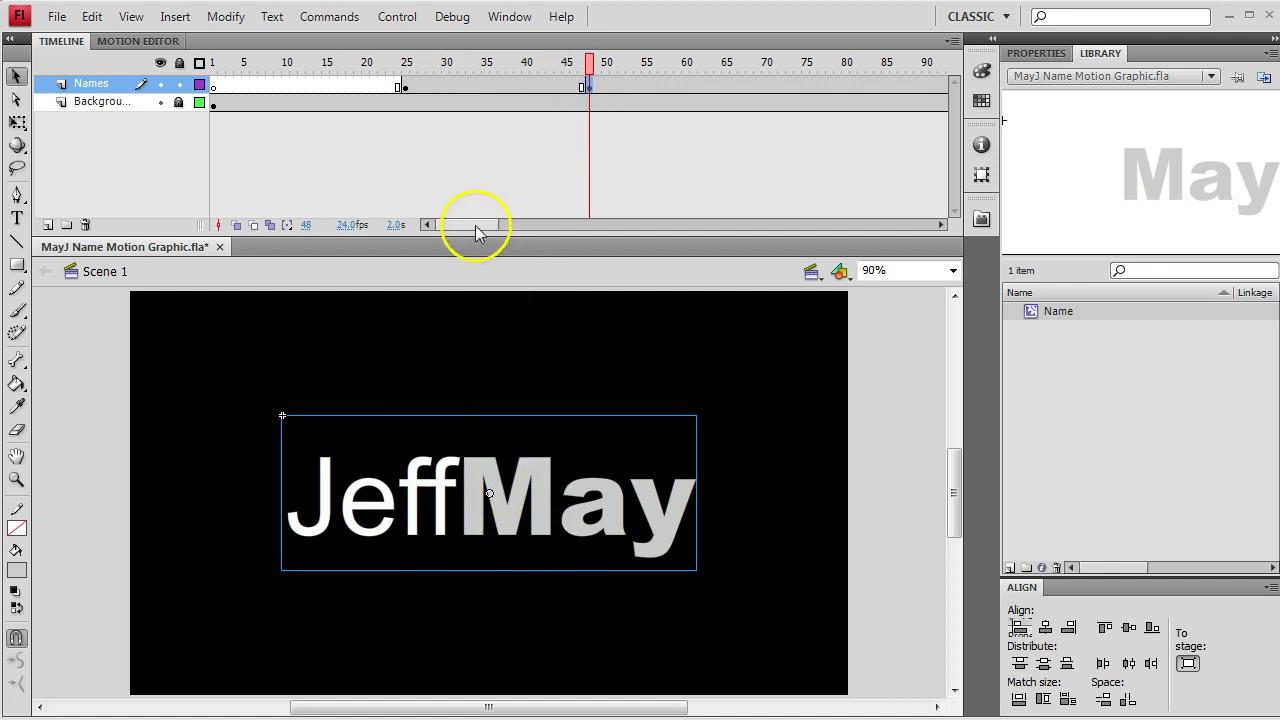
Step: Create a classic tween between the Names keyframes at frames 25 and 48
right_click(487, 86)
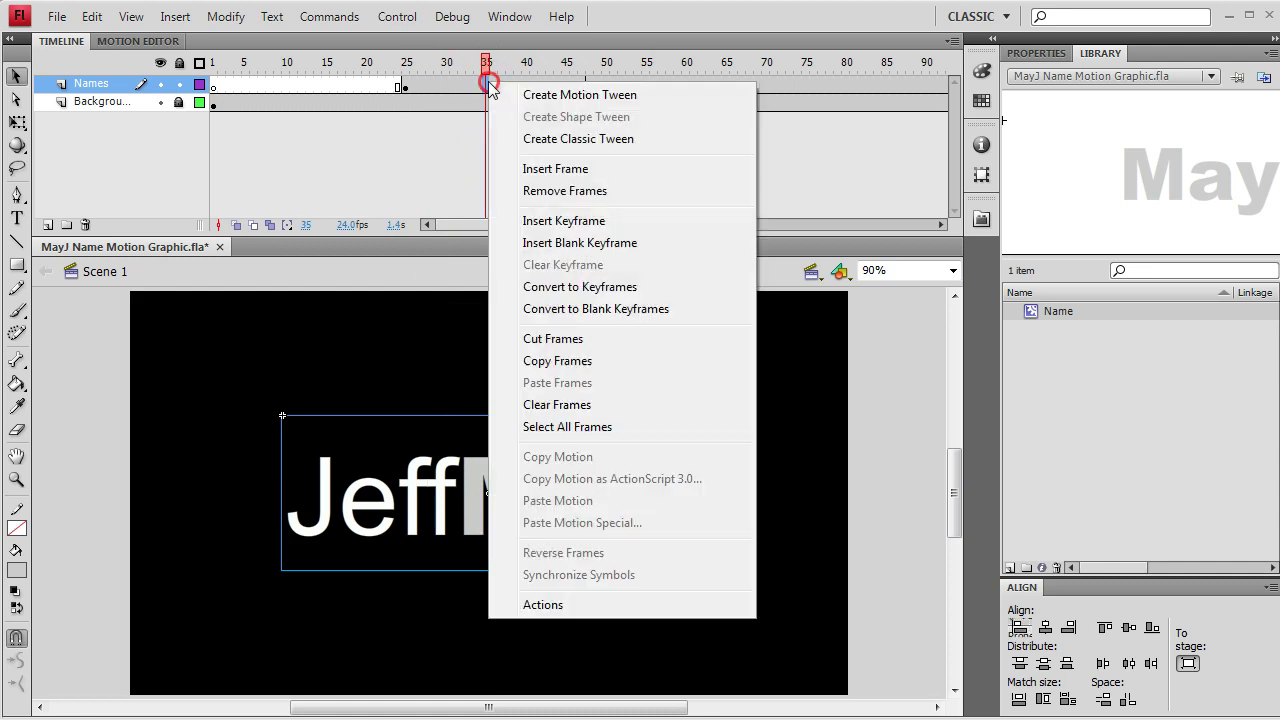
click(541, 147)
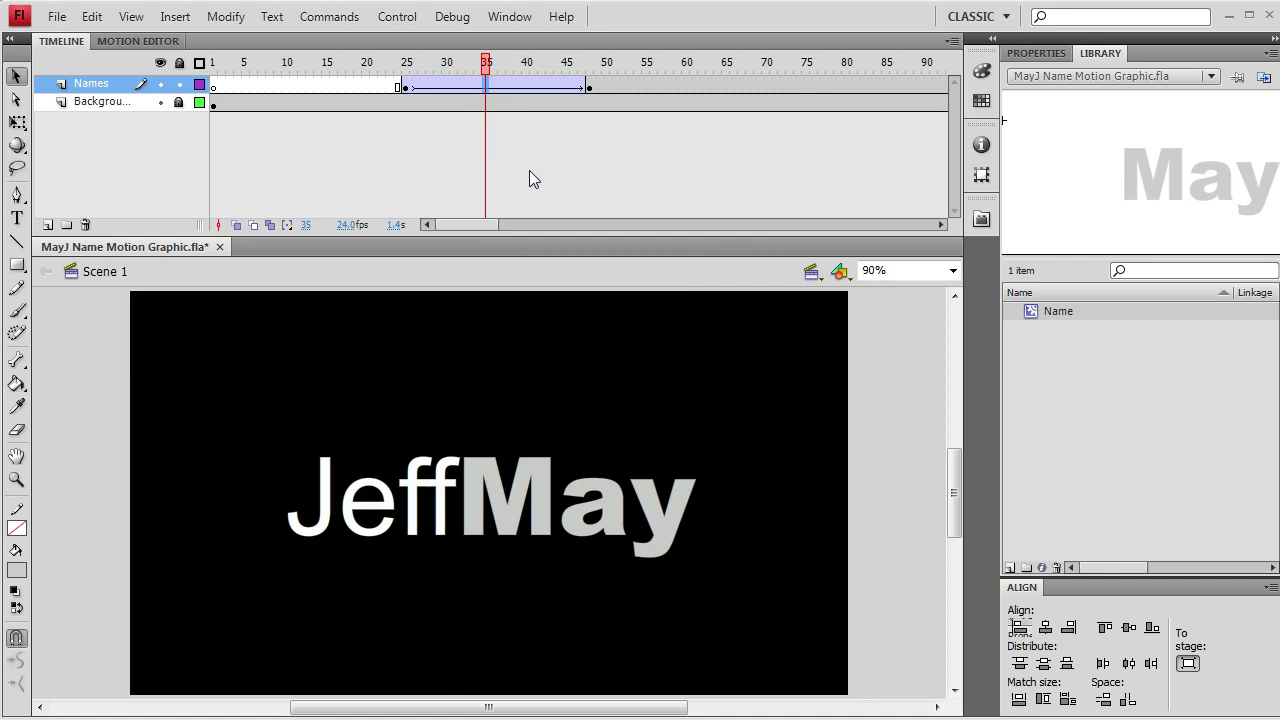
drag(422, 92, 587, 97)
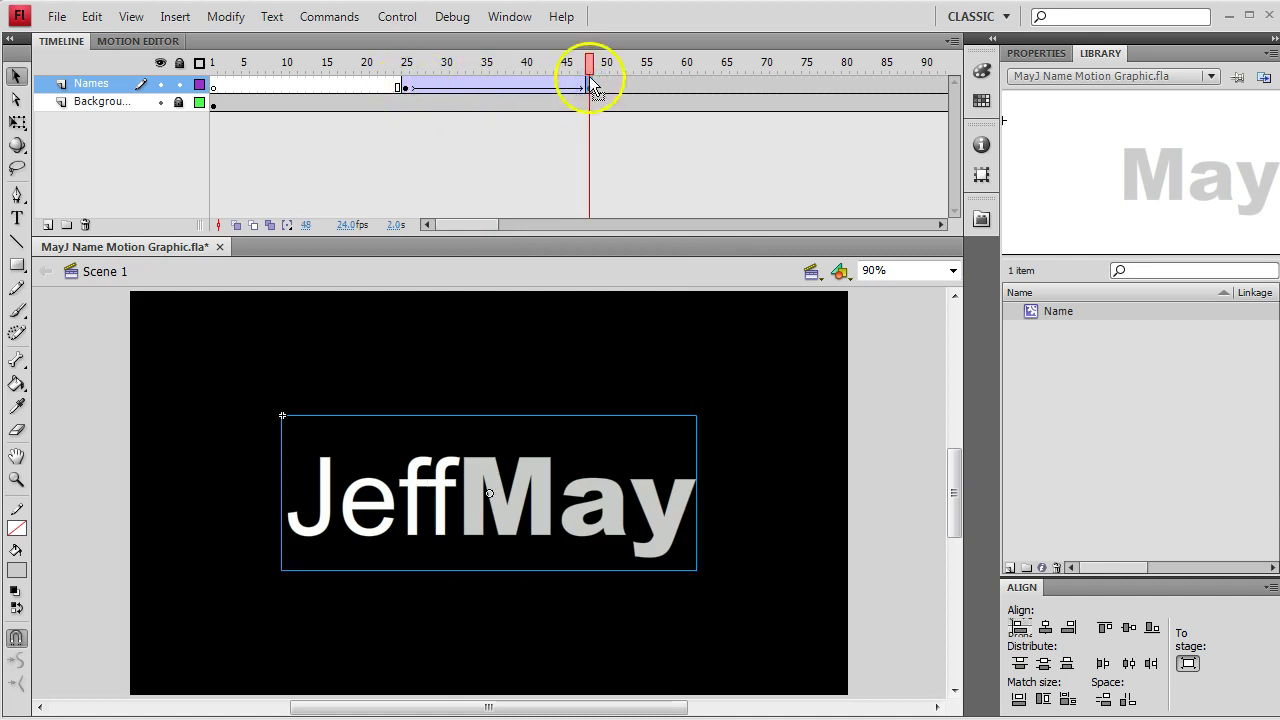
Step: At frame 25, move the JeffMay title just off the stage's right edge
click(403, 91)
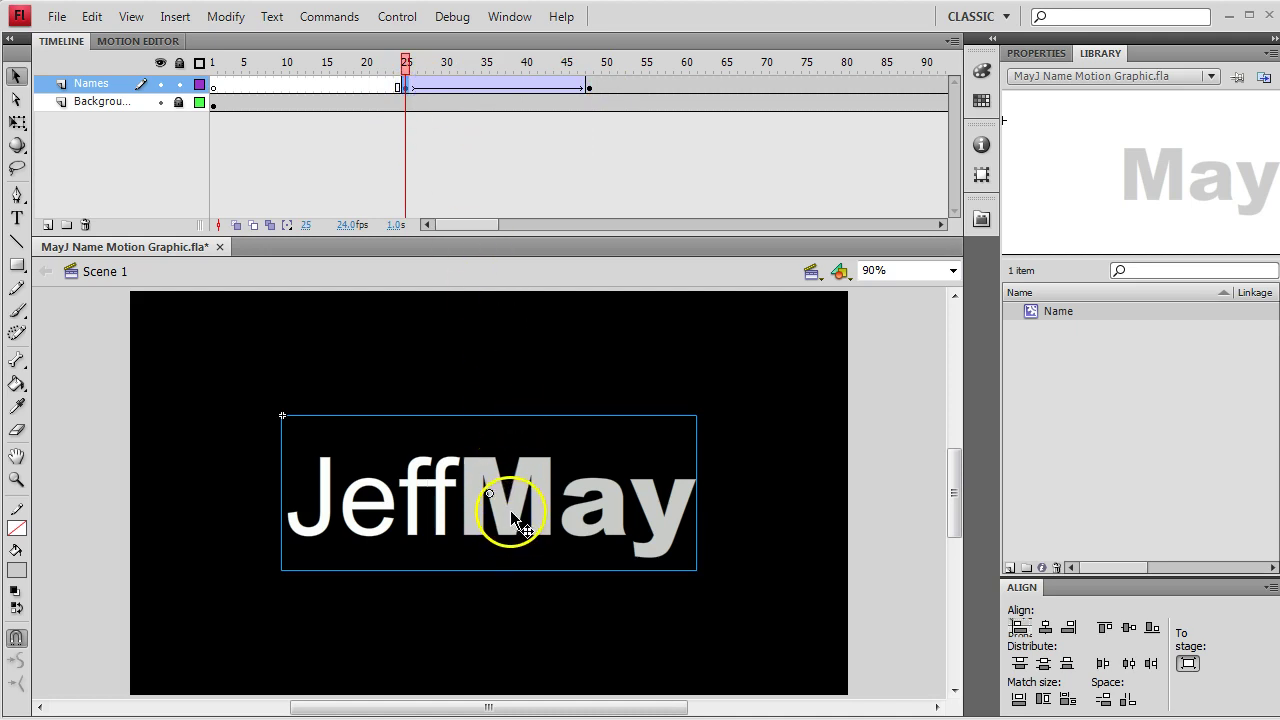
drag(510, 510, 553, 511)
drag(709, 515, 929, 517)
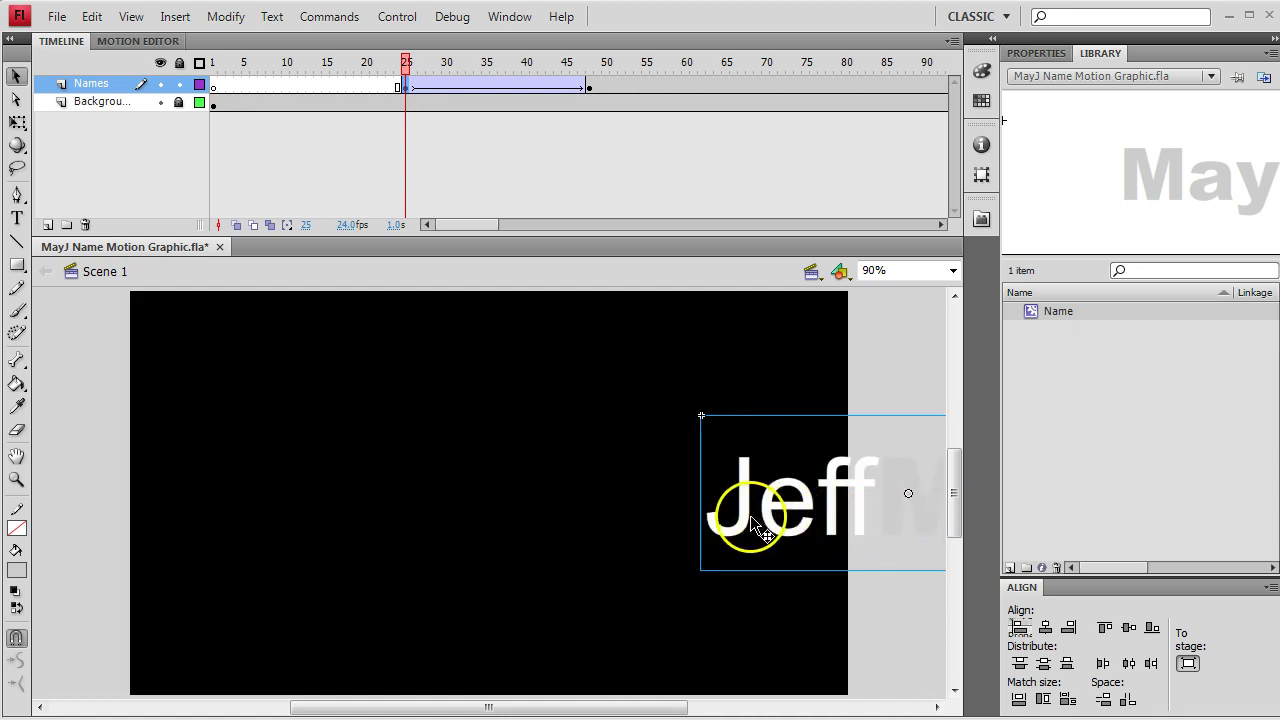
drag(748, 517, 897, 520)
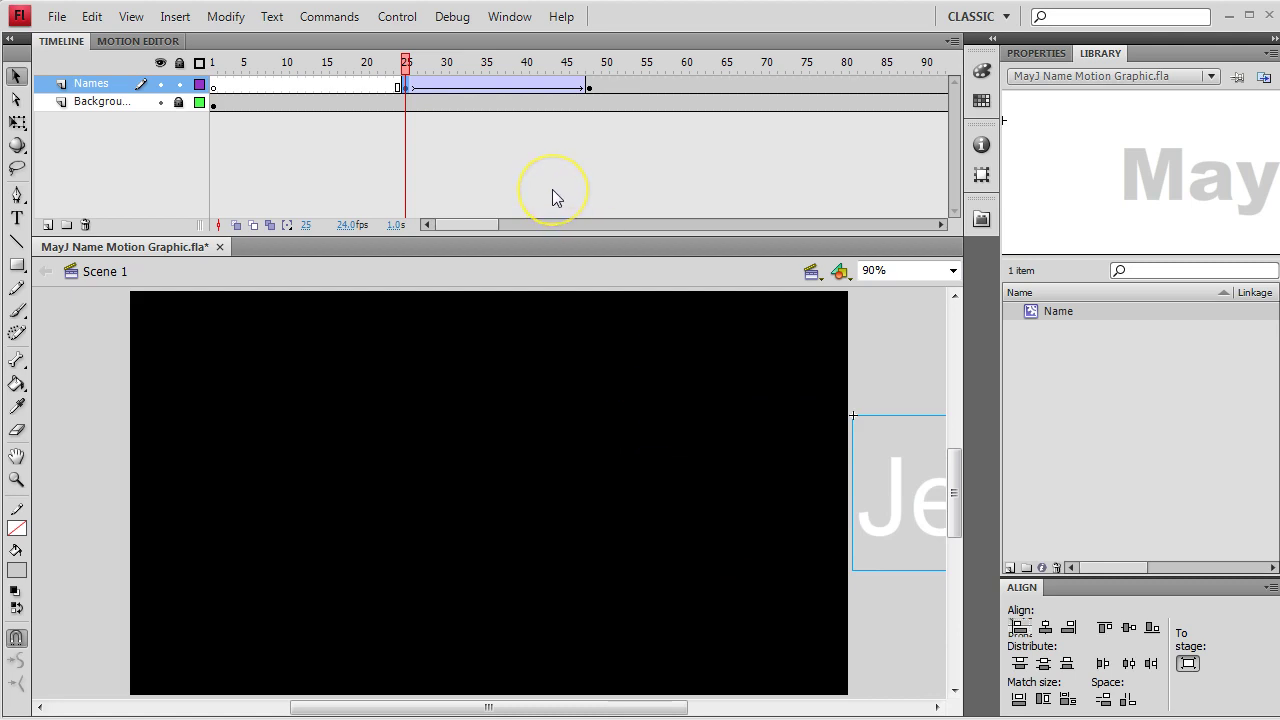
click(395, 17)
click(446, 168)
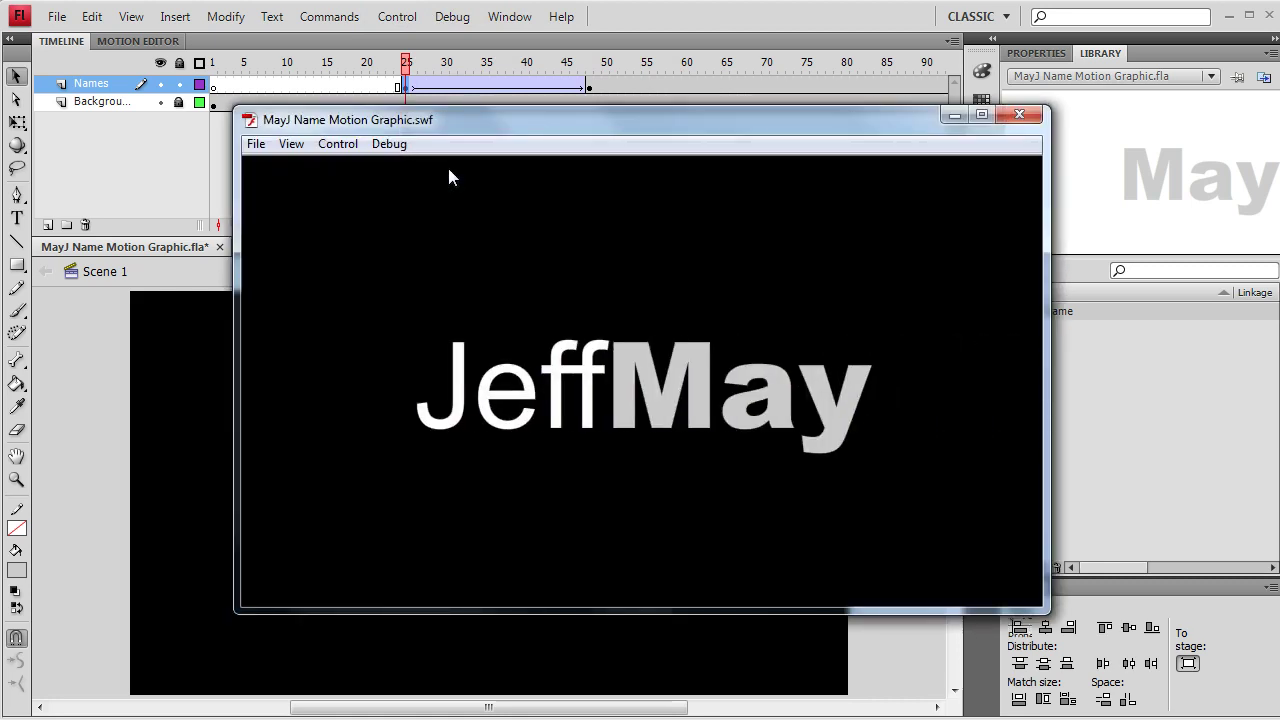
click(1022, 118)
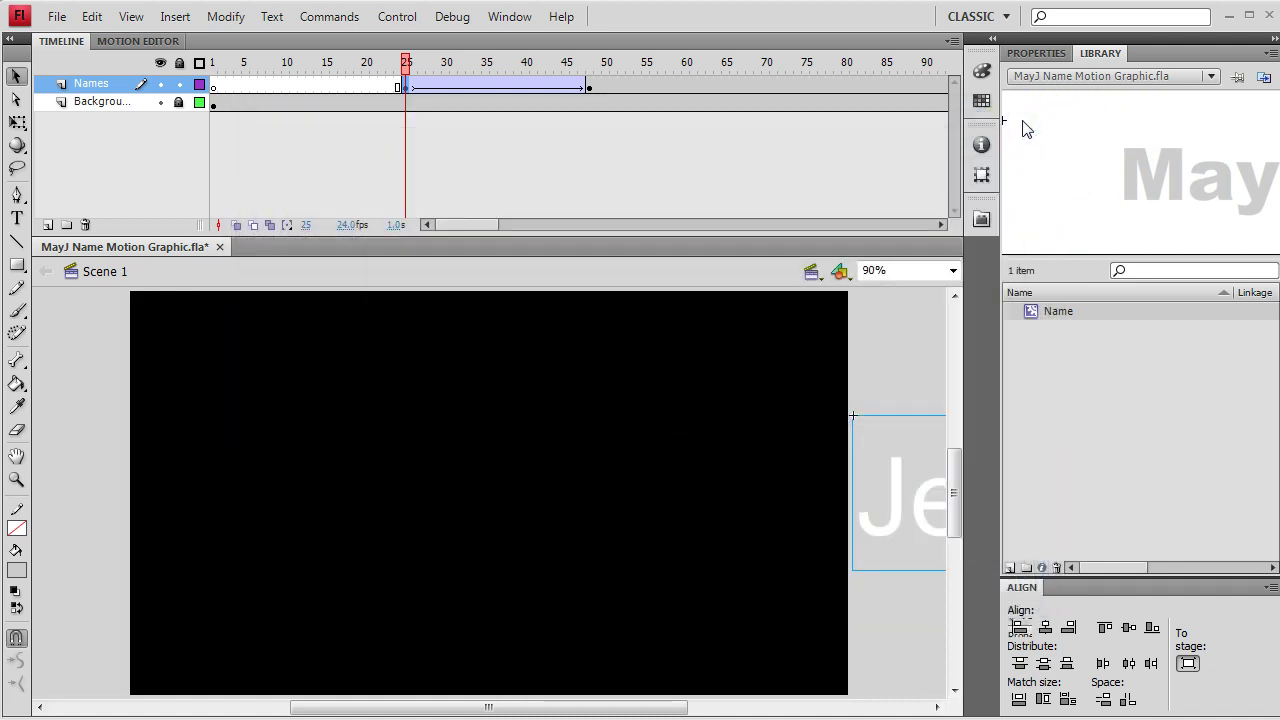
Step: Select frame 39 inside the Names tween so Properties shows its tweening options
click(507, 85)
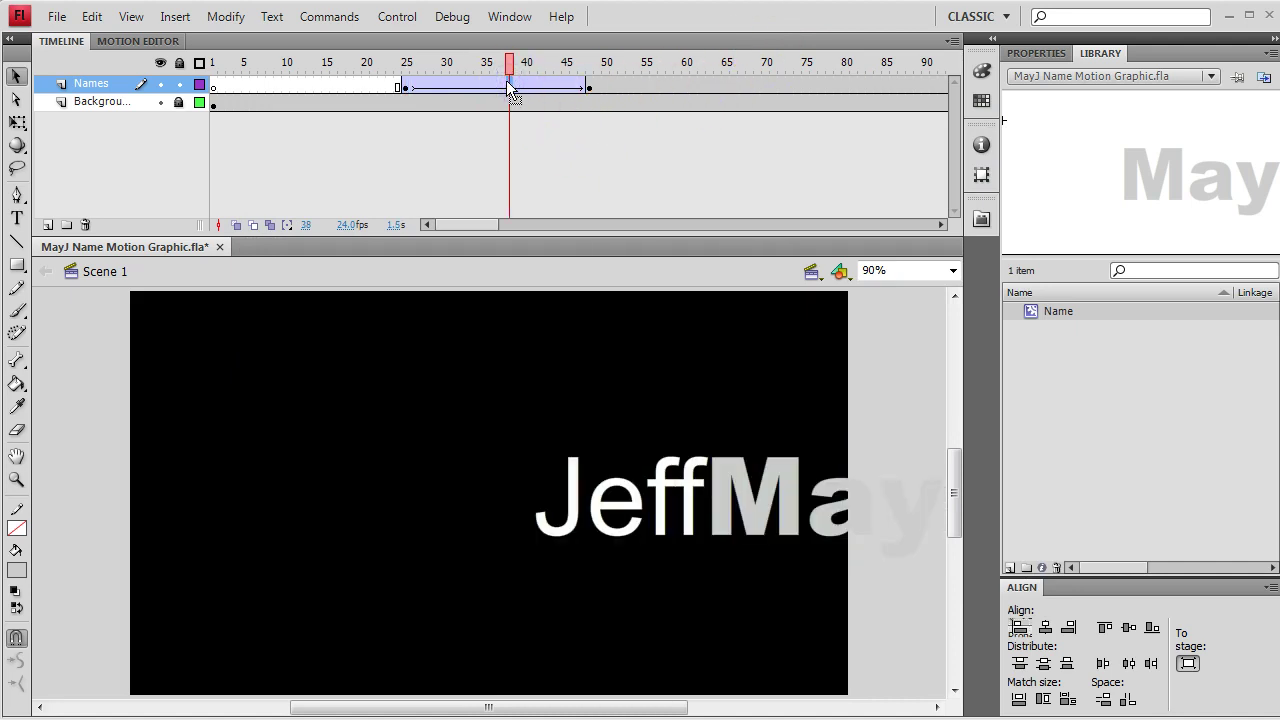
click(1036, 53)
drag(428, 91, 487, 95)
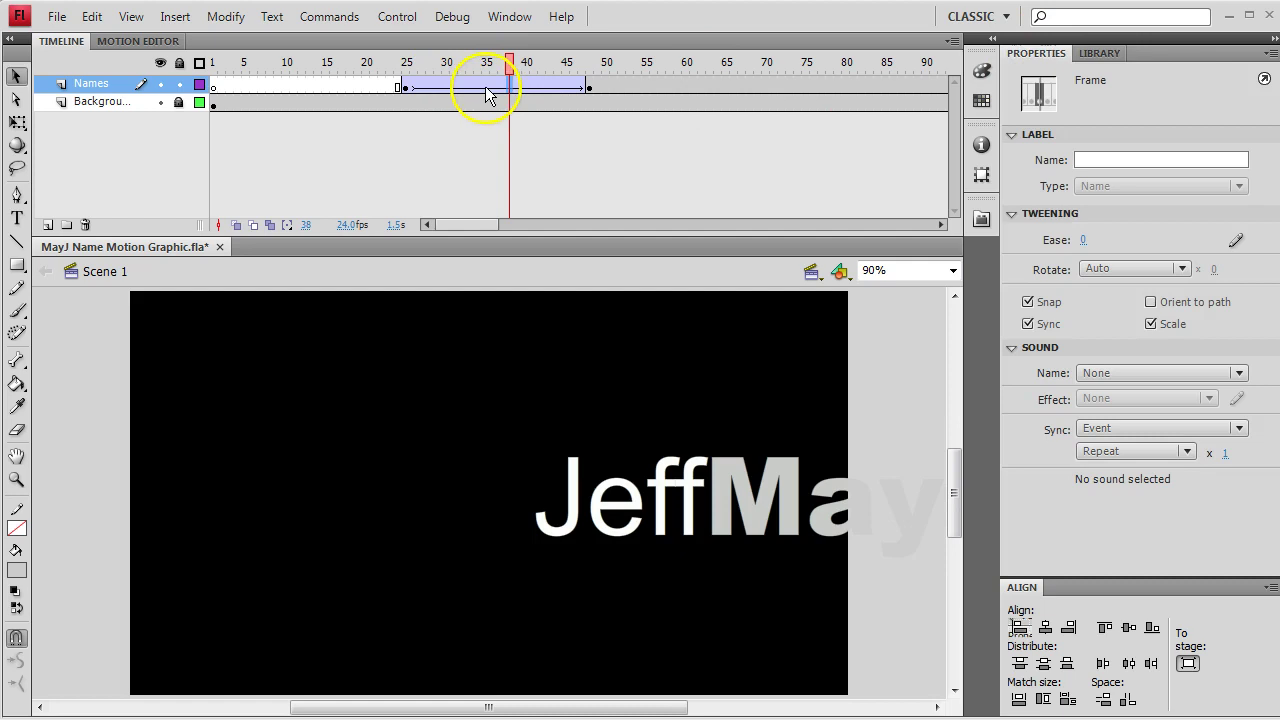
click(756, 510)
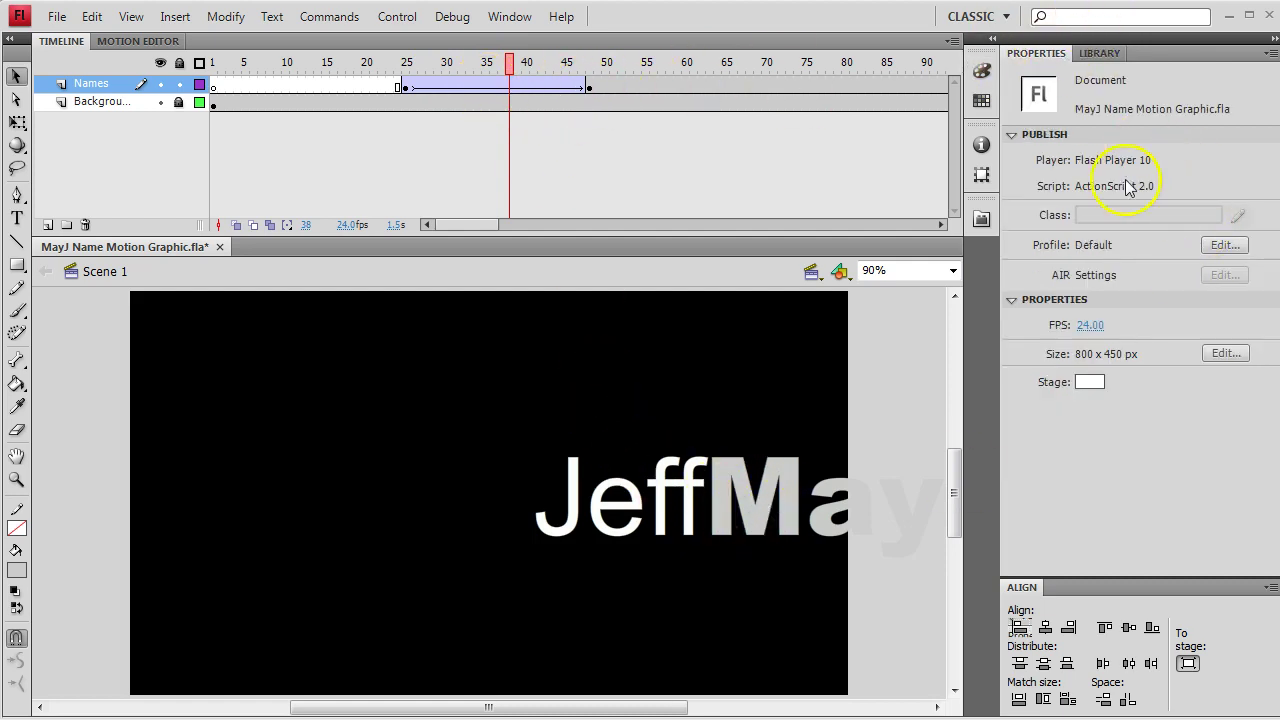
click(519, 86)
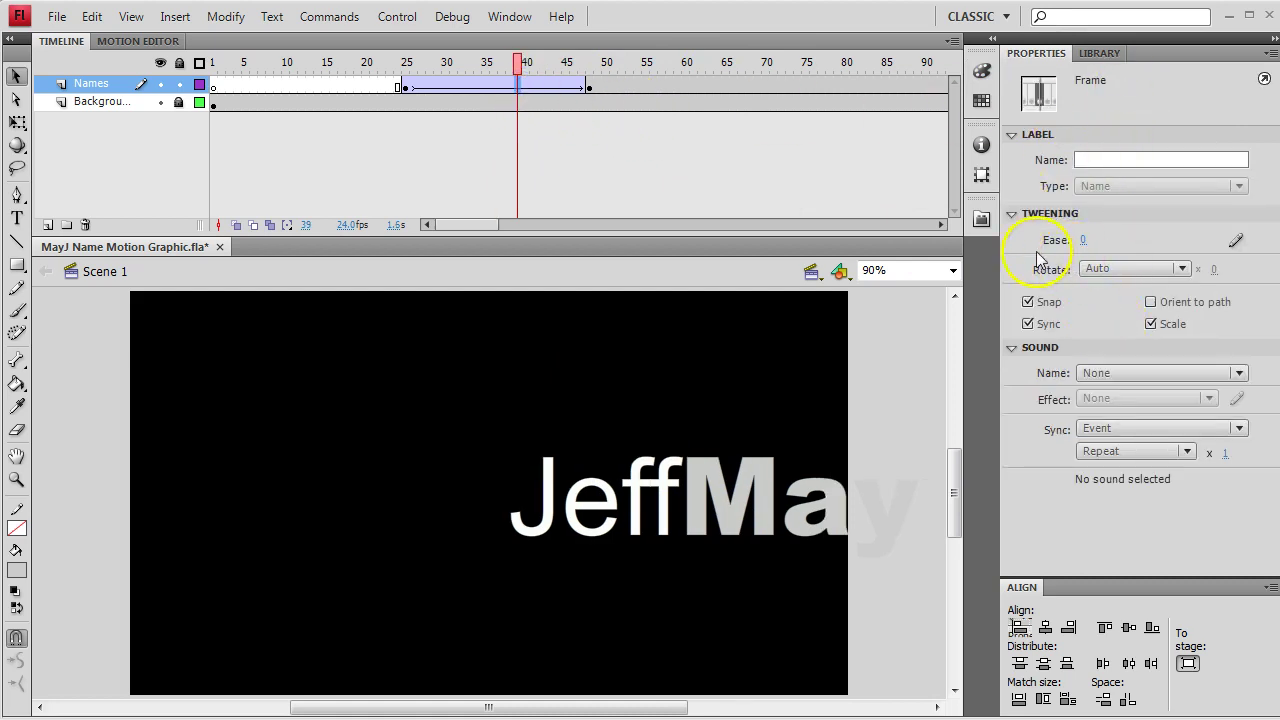
Step: Bend the custom ease into an S-curve, slow from frame 25 and slow settling at frame 48
click(1238, 241)
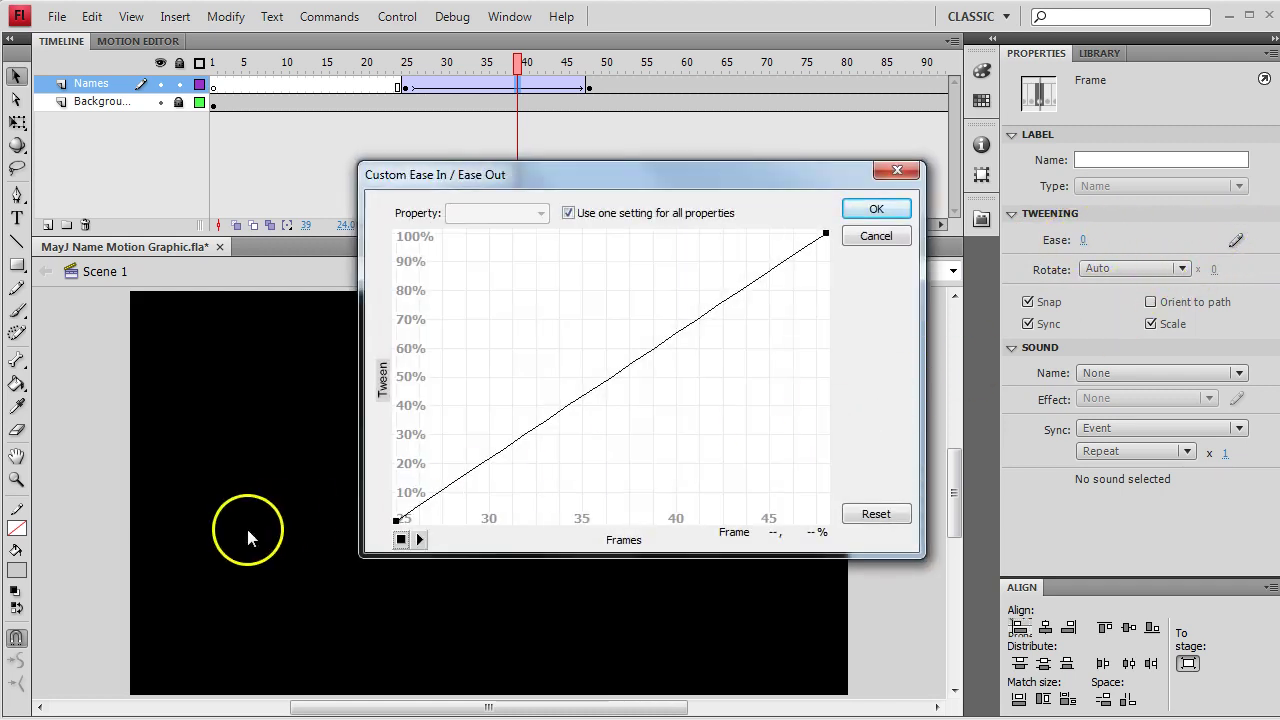
click(401, 536)
click(398, 521)
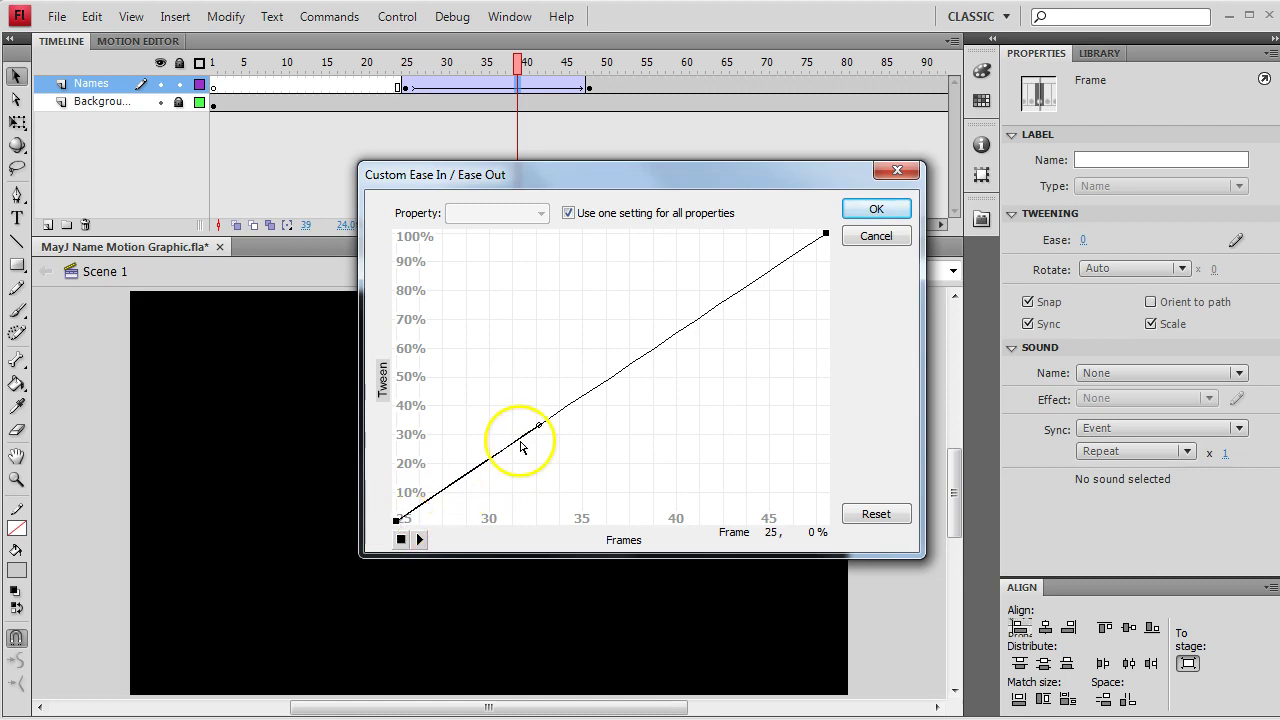
drag(538, 426, 593, 540)
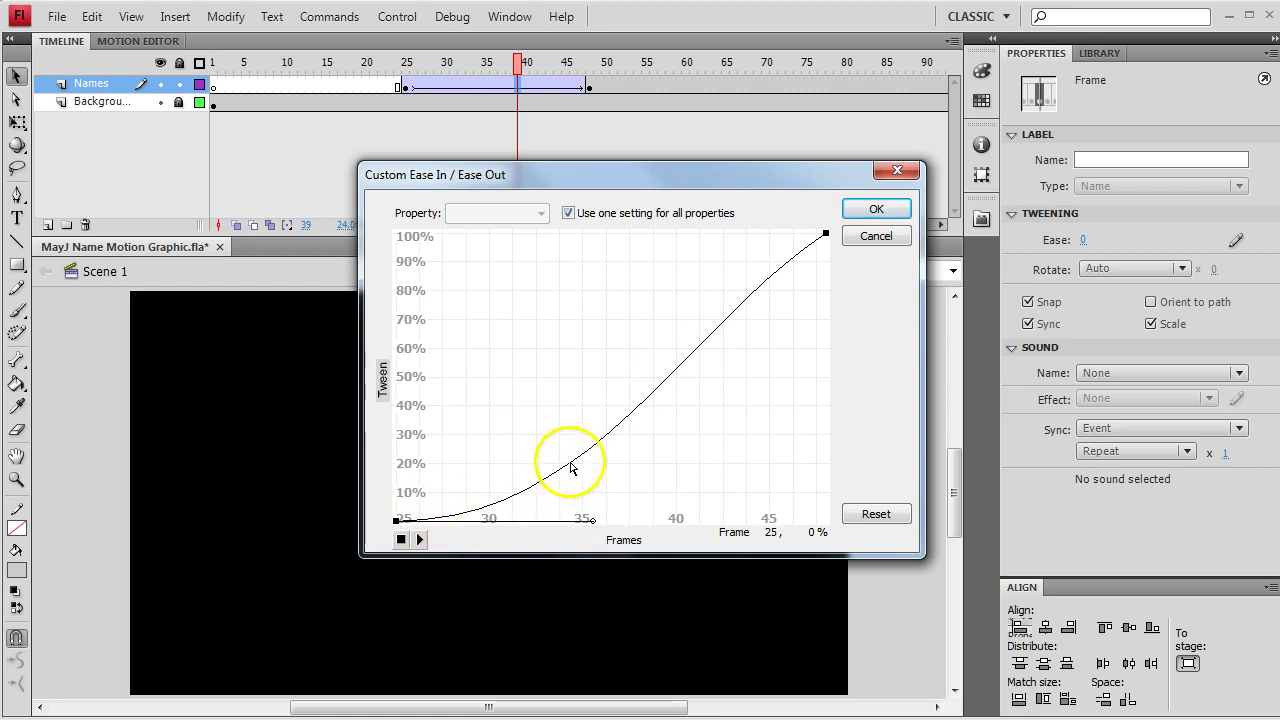
click(825, 234)
drag(684, 330, 628, 201)
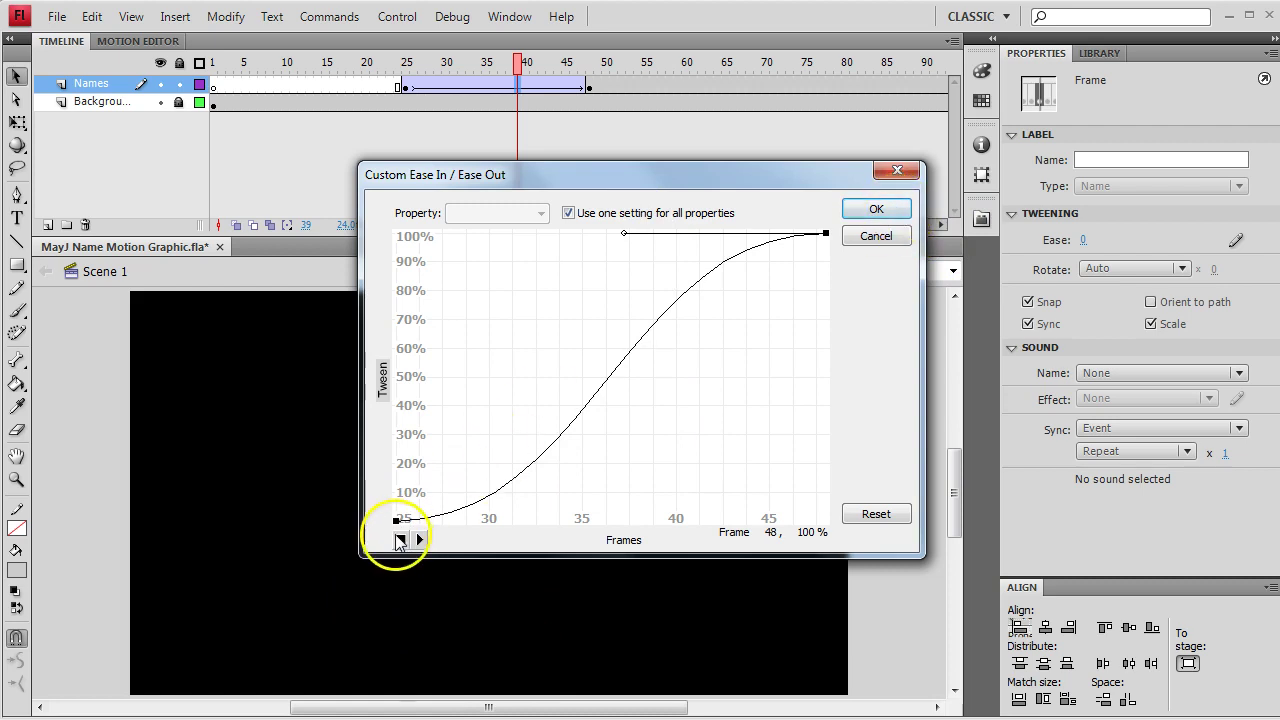
click(870, 210)
click(400, 16)
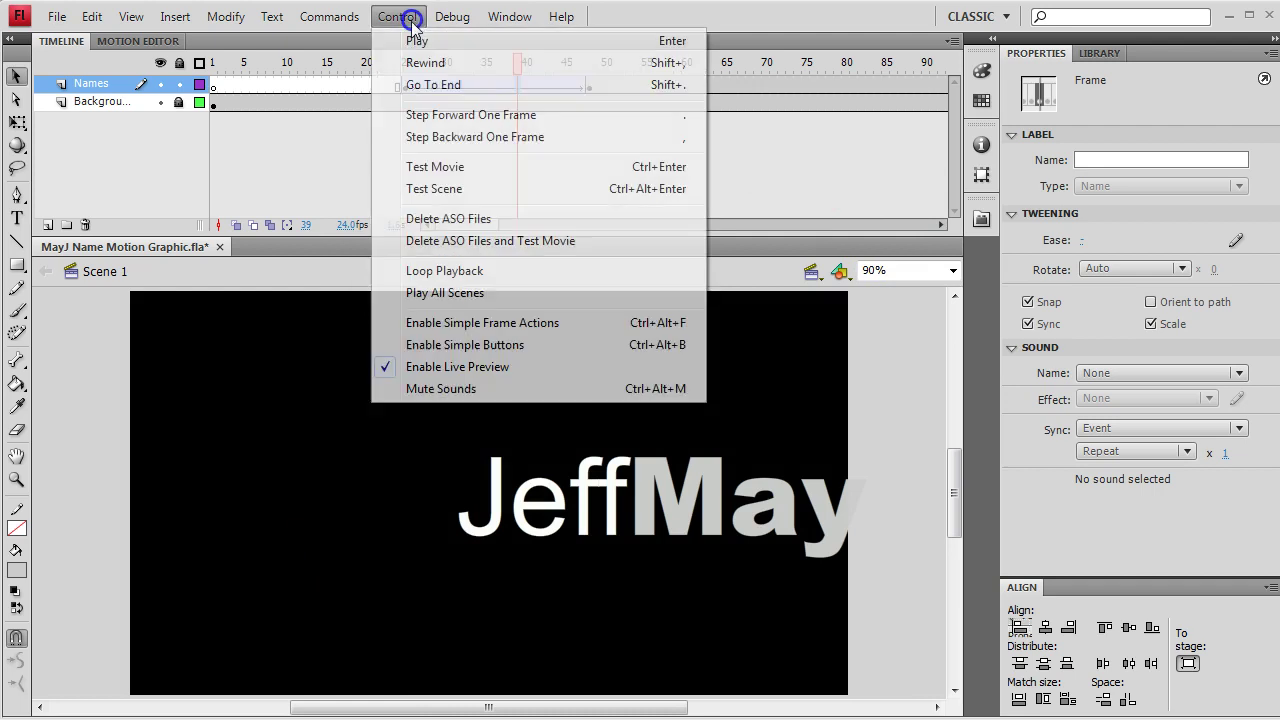
click(449, 166)
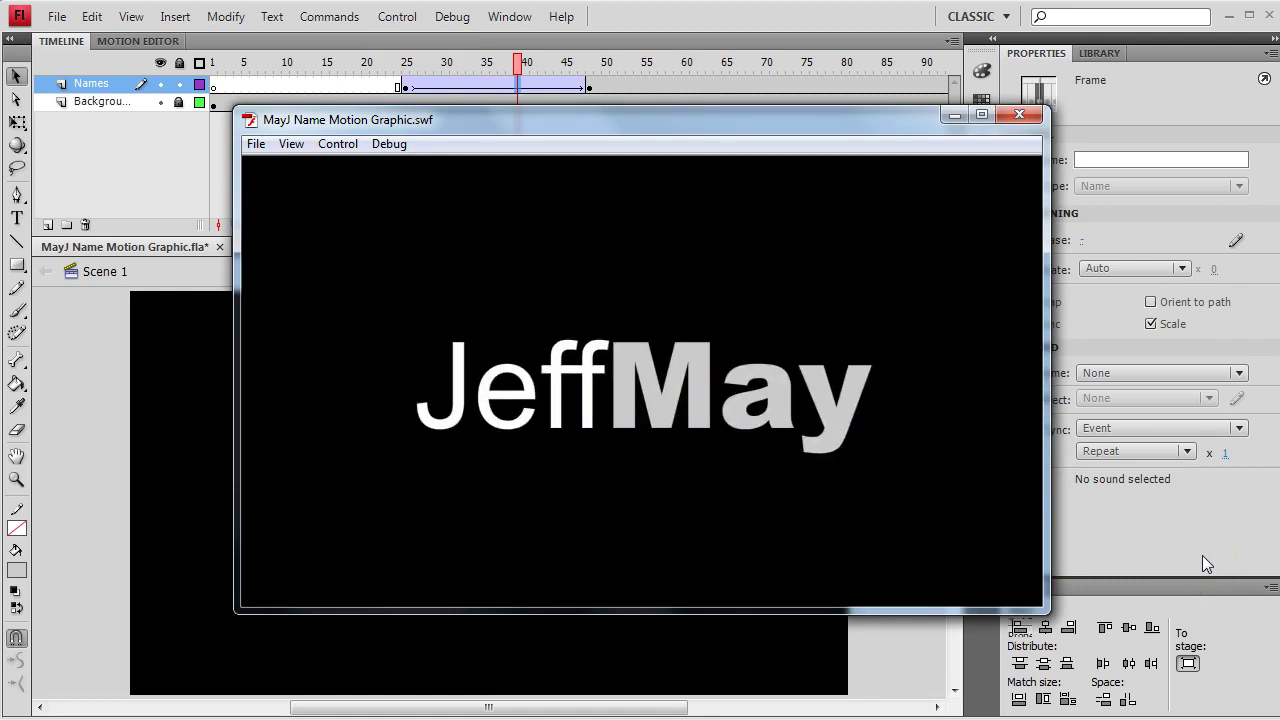
click(1018, 113)
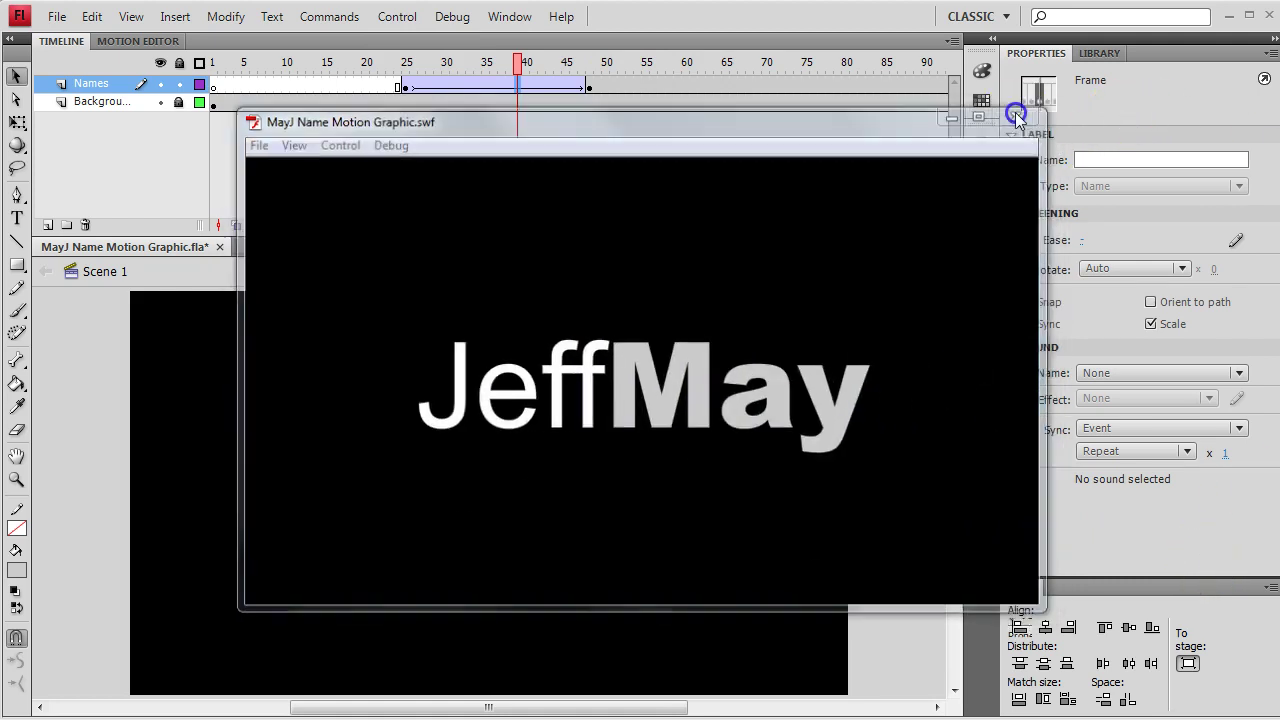
drag(457, 224, 486, 227)
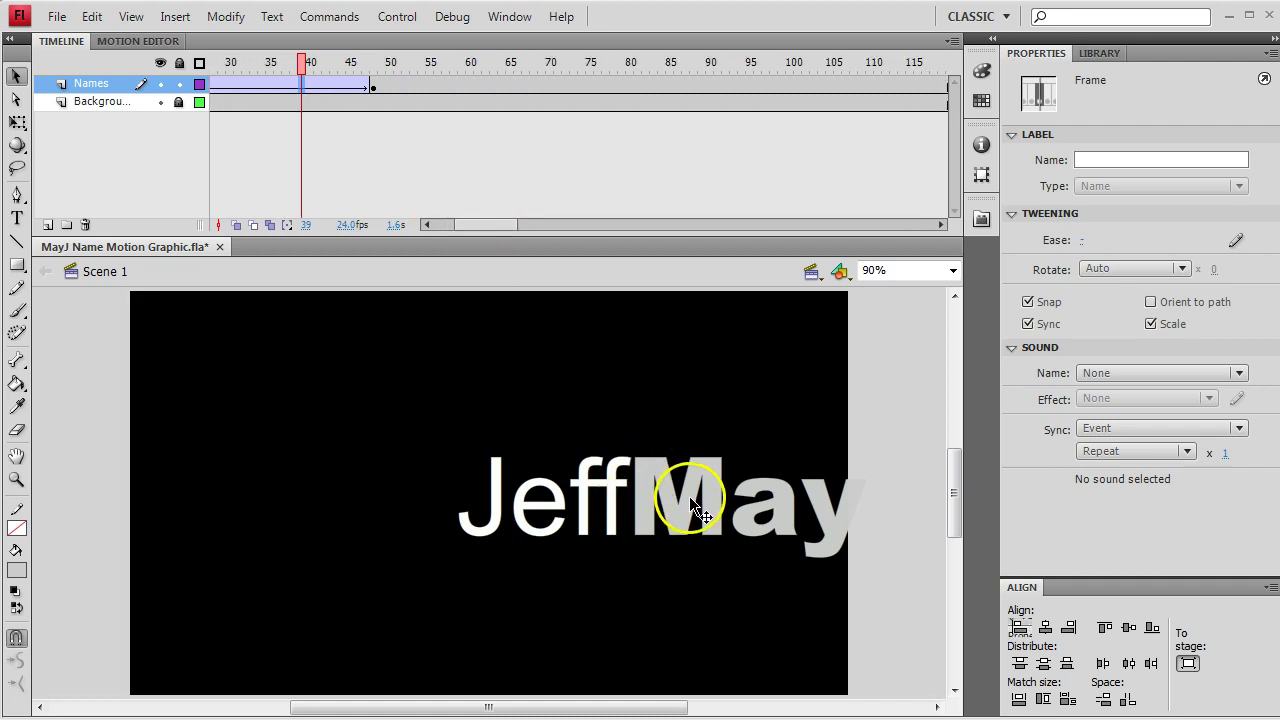
Step: Add a new layer above Names and name it Curtain
click(372, 85)
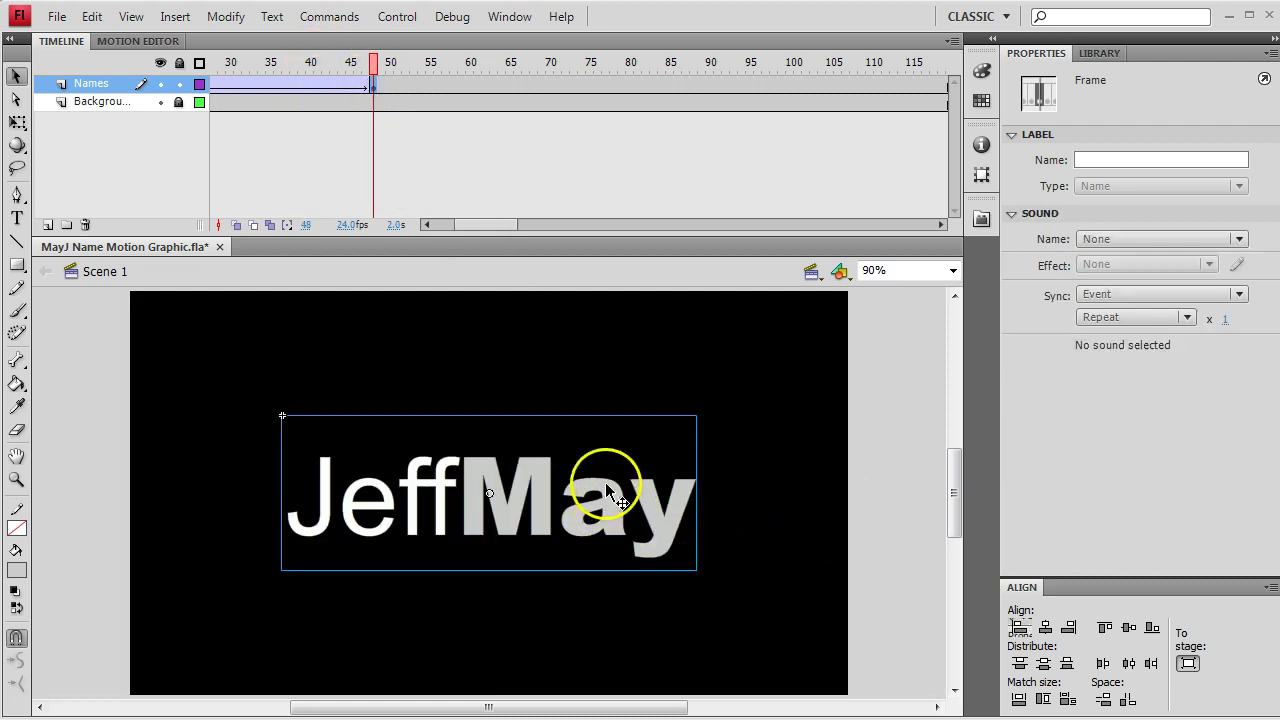
click(47, 224)
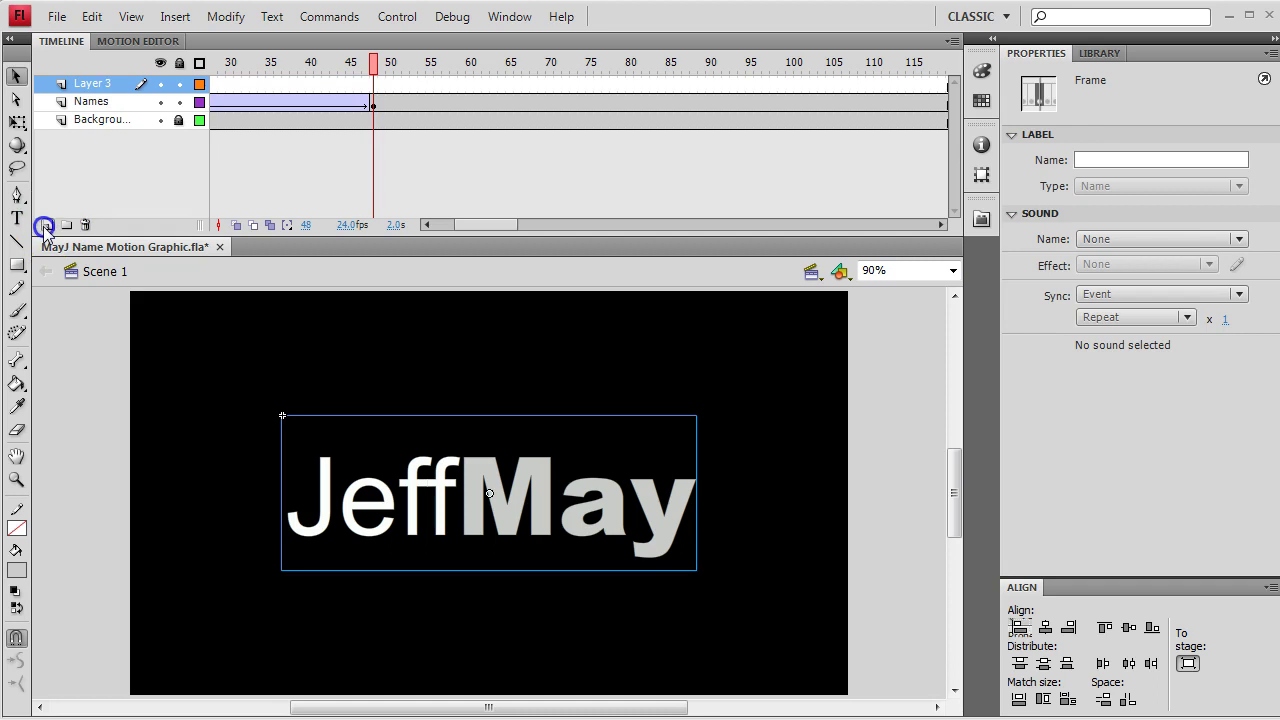
double_click(93, 84)
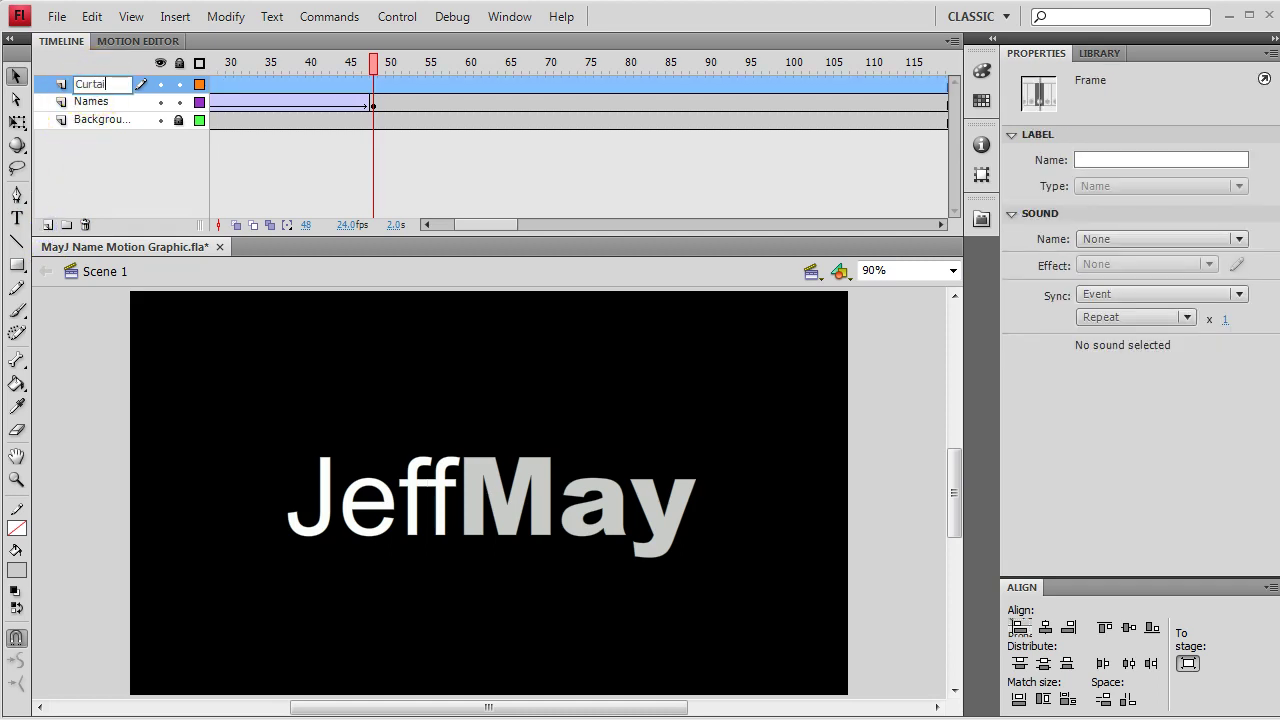
text(Curtain)
key(Return)
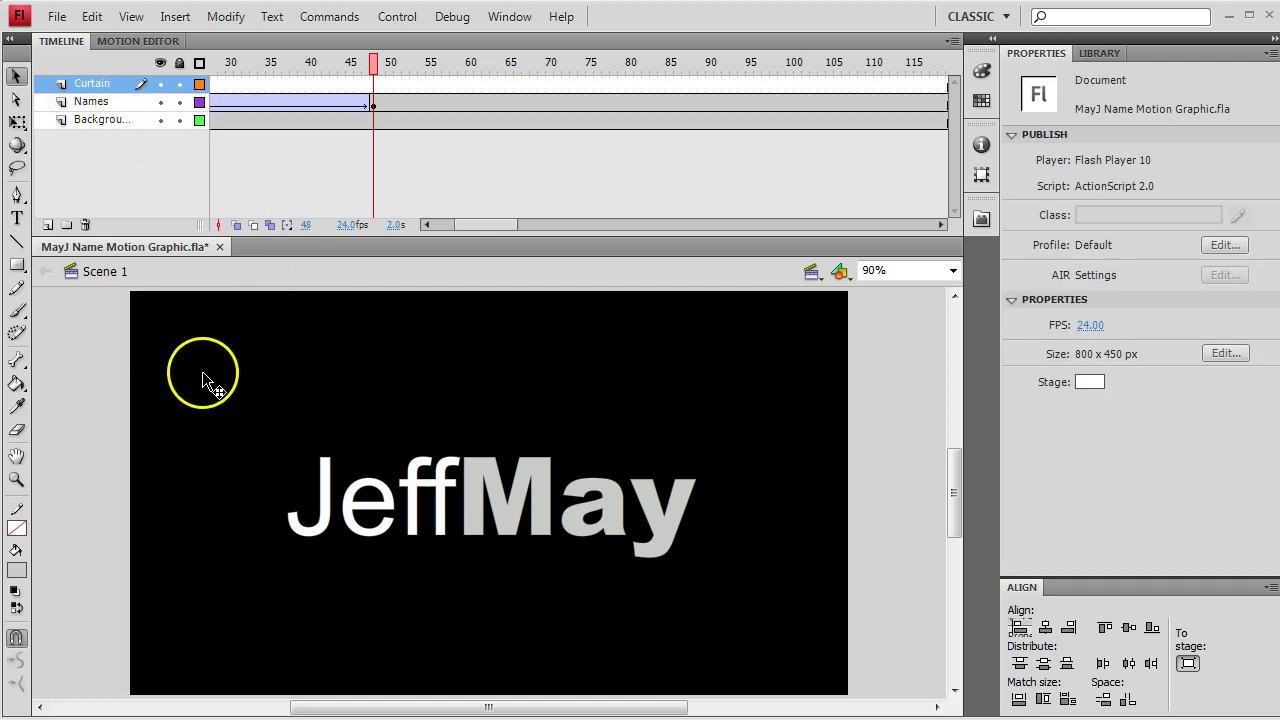
Step: Convert the black background shape into a movie clip symbol named Curtain
click(205, 378)
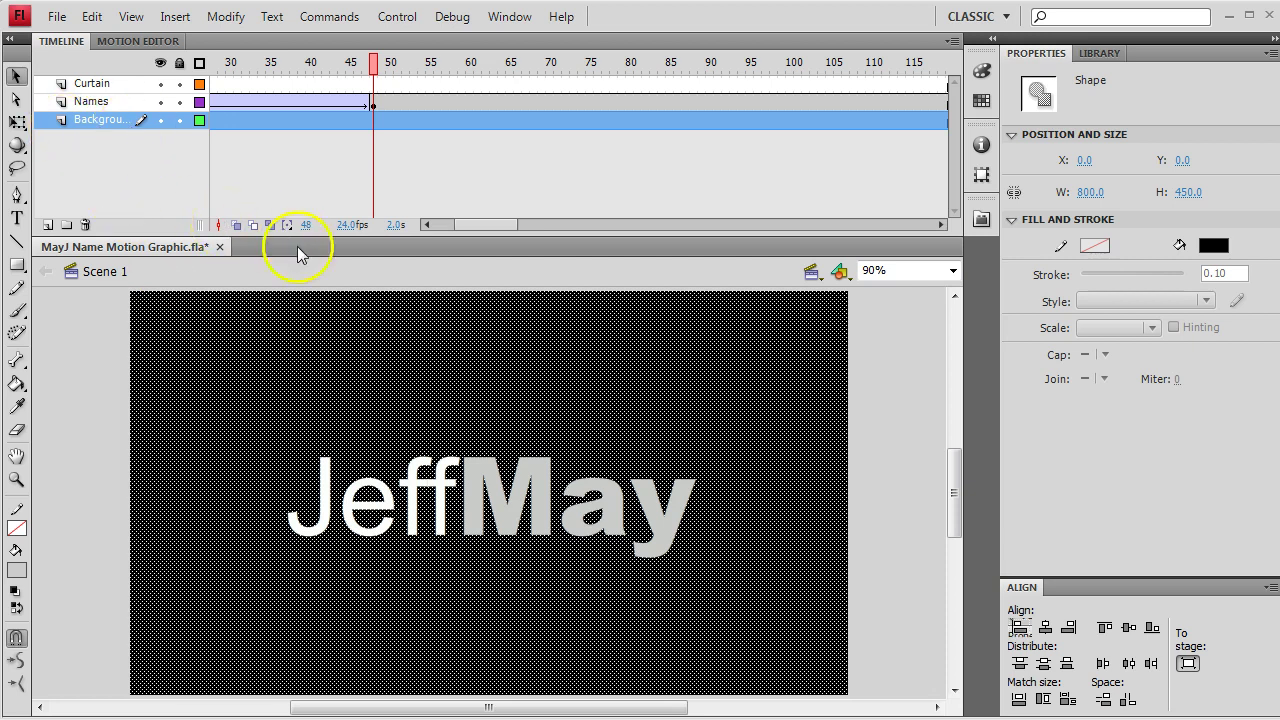
key(F8)
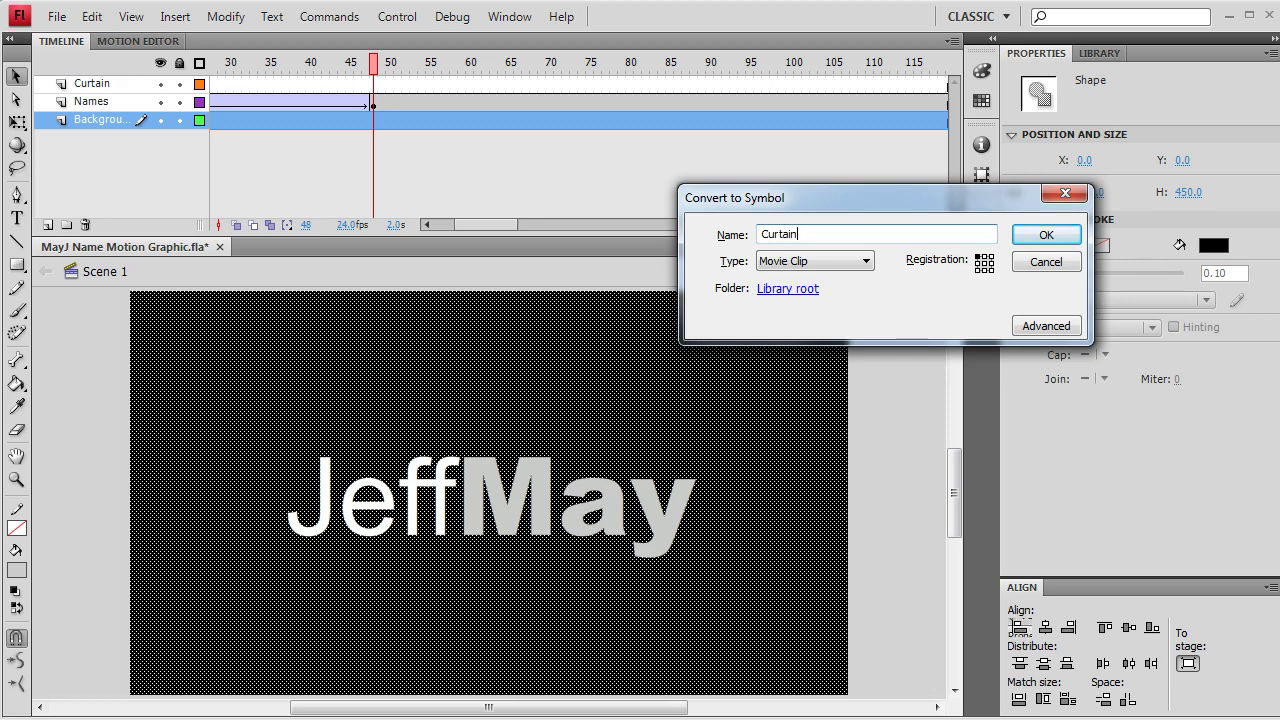
key(Return)
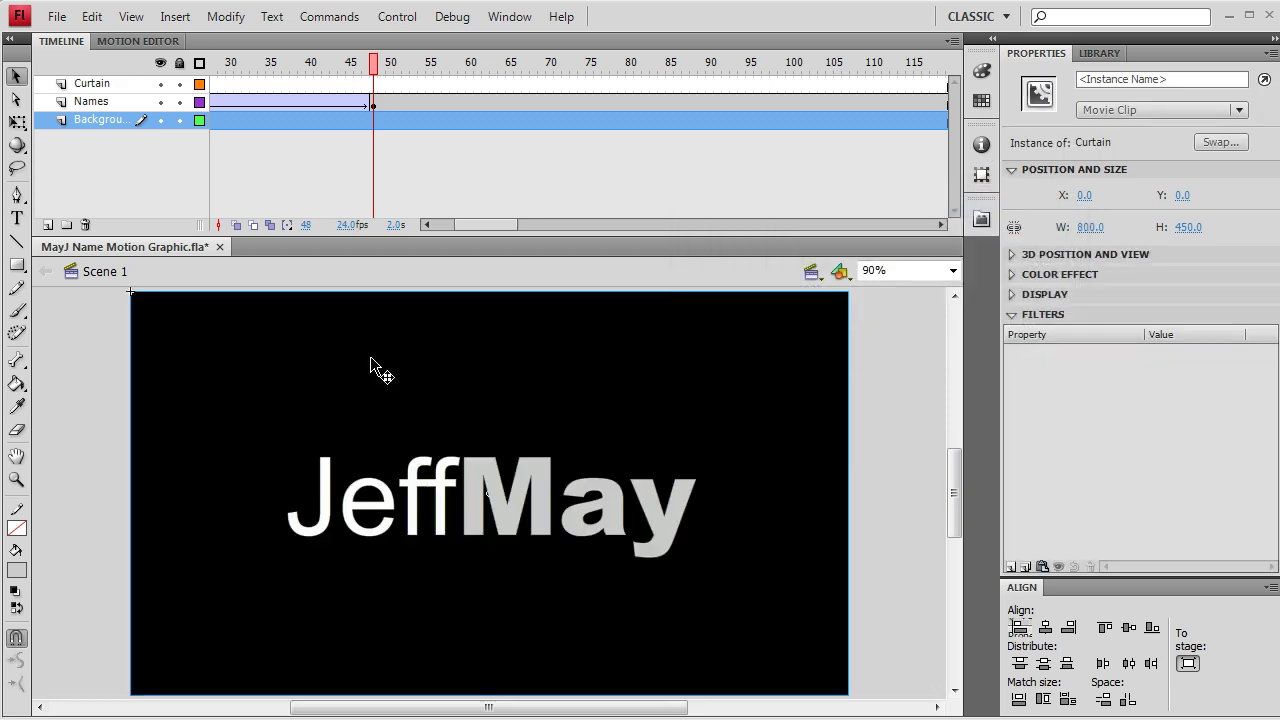
Step: Drag a Curtain instance from the Library onto the stage at frame 100 of the Curtain layer
click(1105, 53)
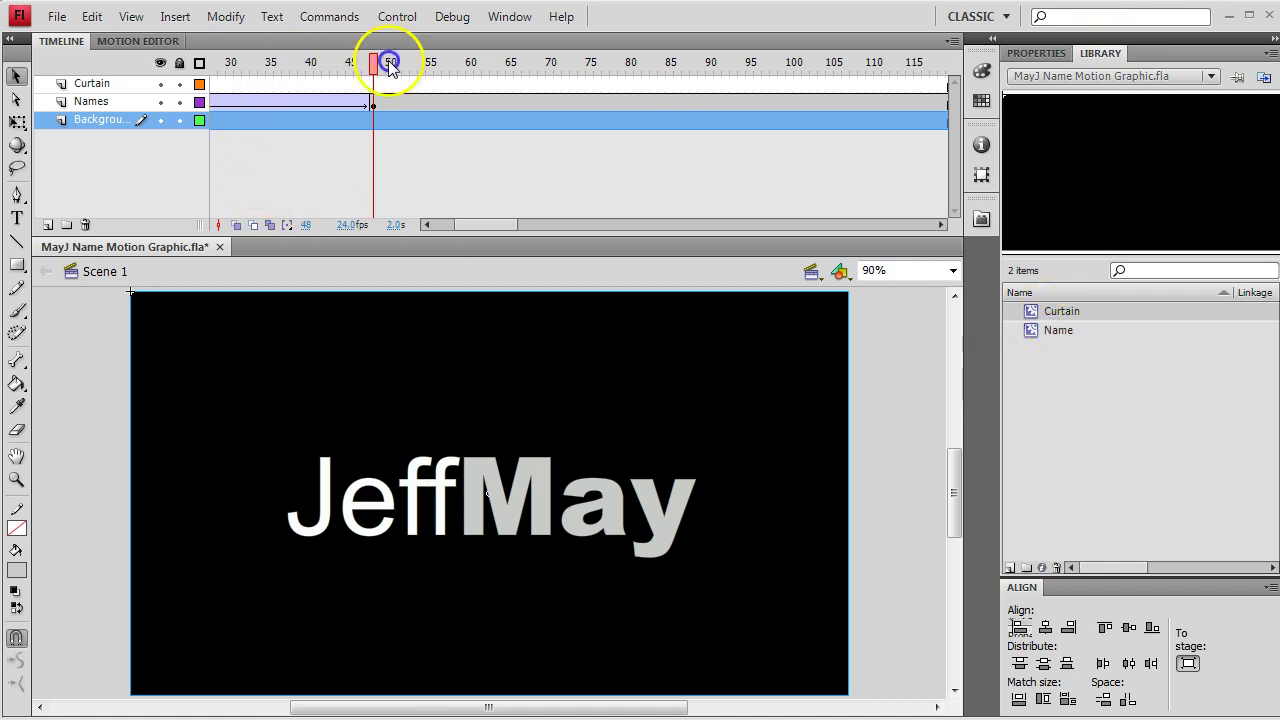
drag(389, 62, 471, 68)
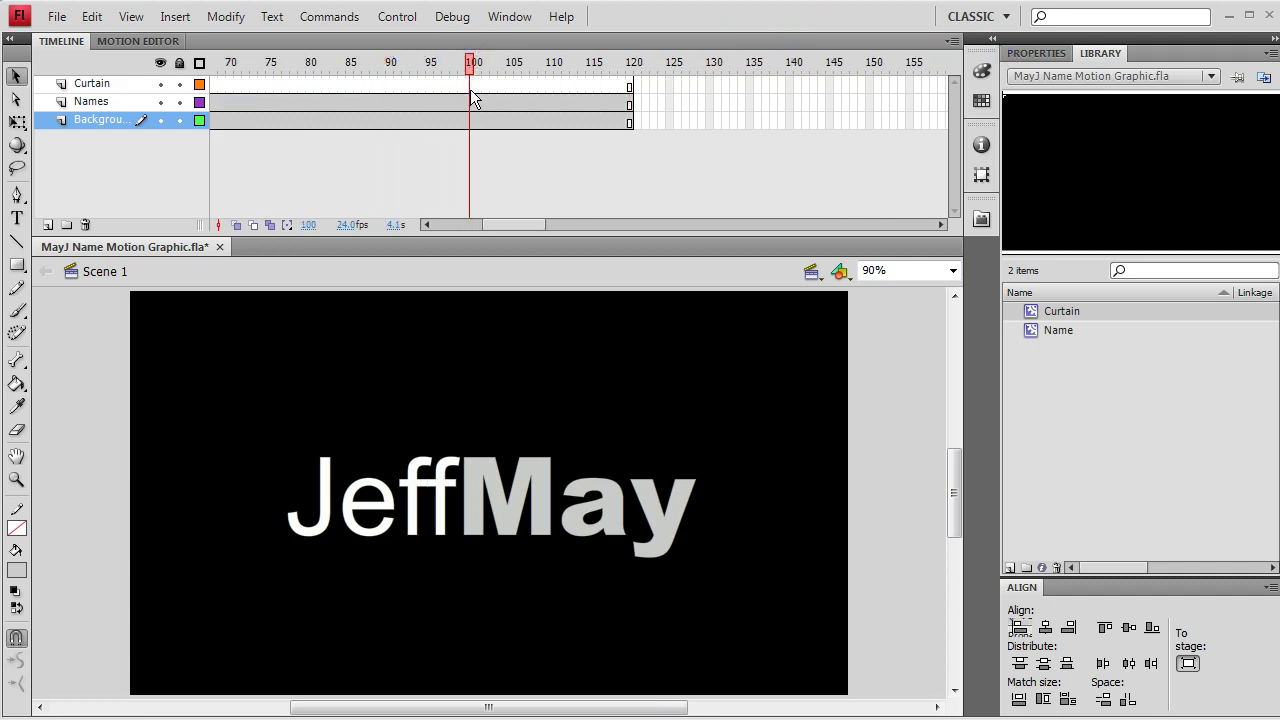
click(471, 85)
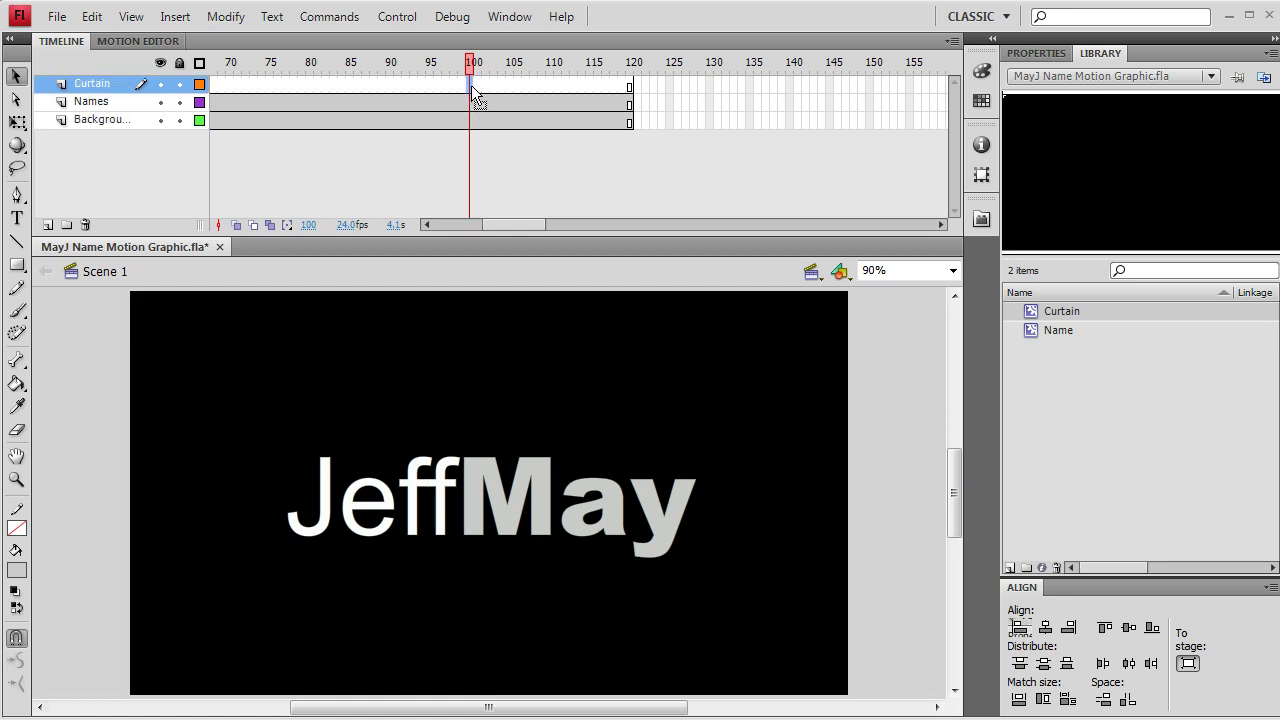
click(472, 85)
click(477, 76)
drag(1008, 315, 480, 500)
double_click(1045, 52)
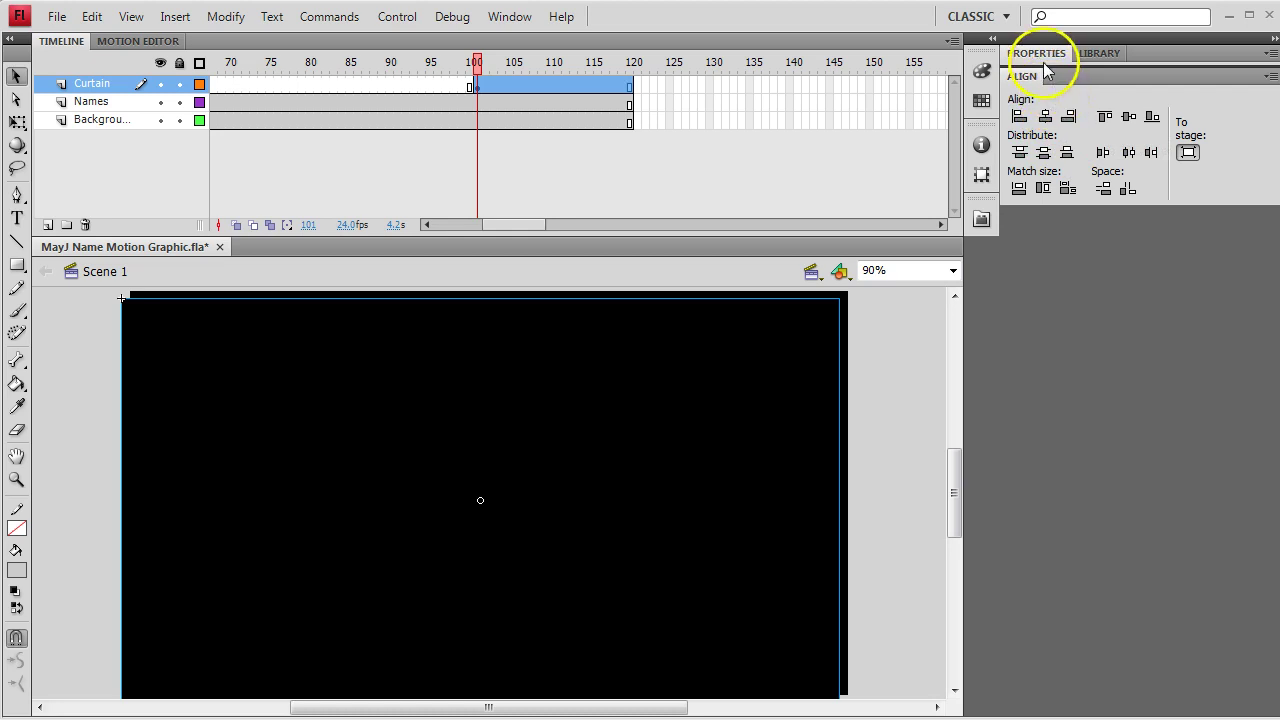
click(637, 467)
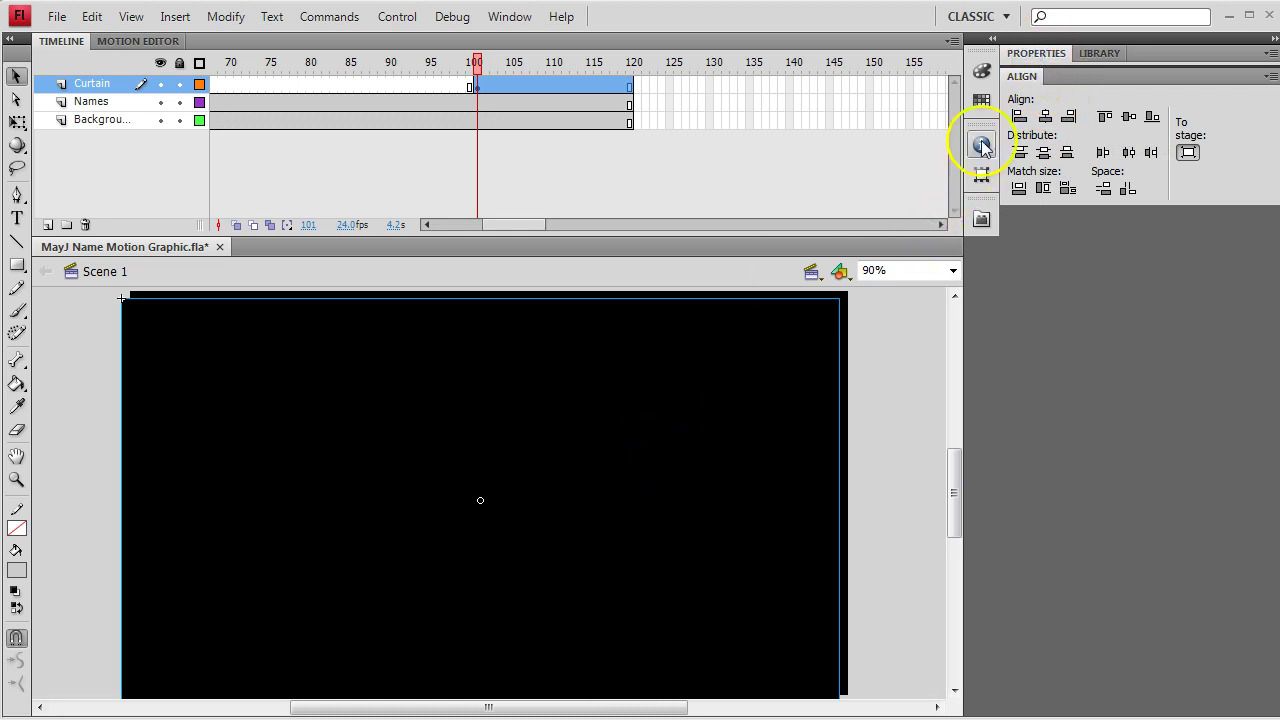
Step: Position the Curtain instance at X 0, Y 0 so it covers the stage
click(1037, 55)
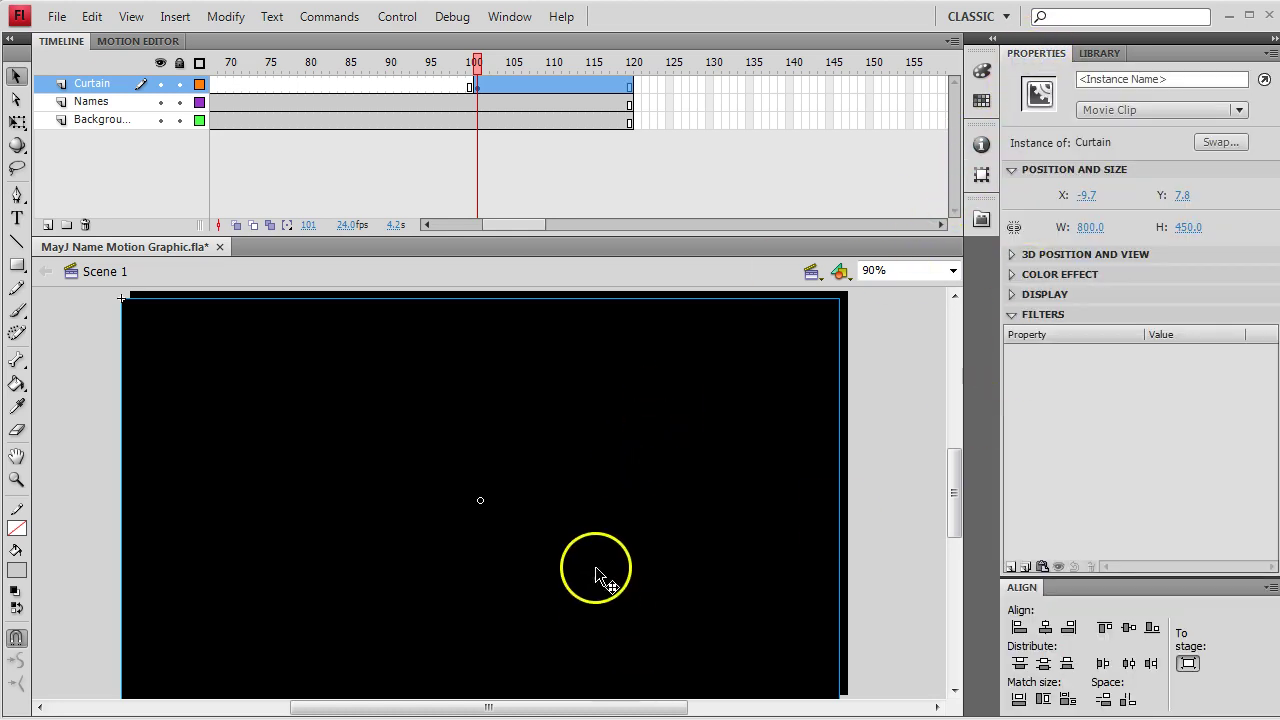
click(597, 470)
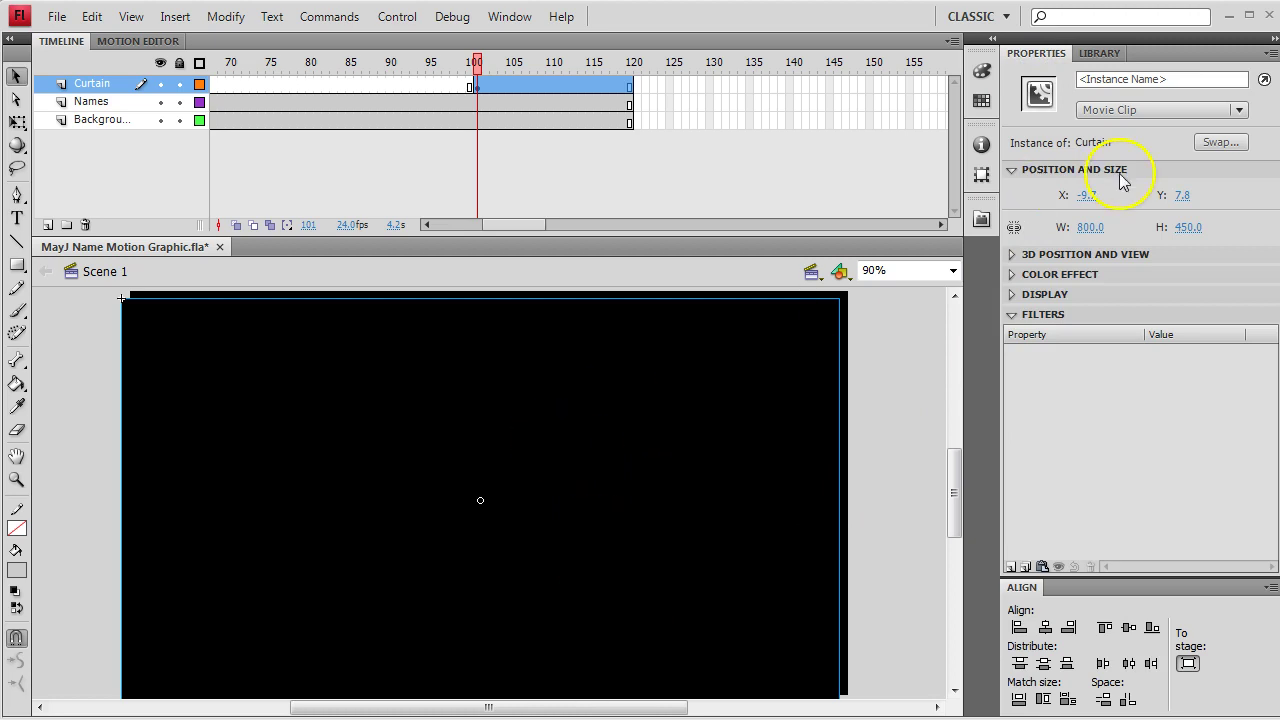
click(1086, 195)
text(0)
key(Tab)
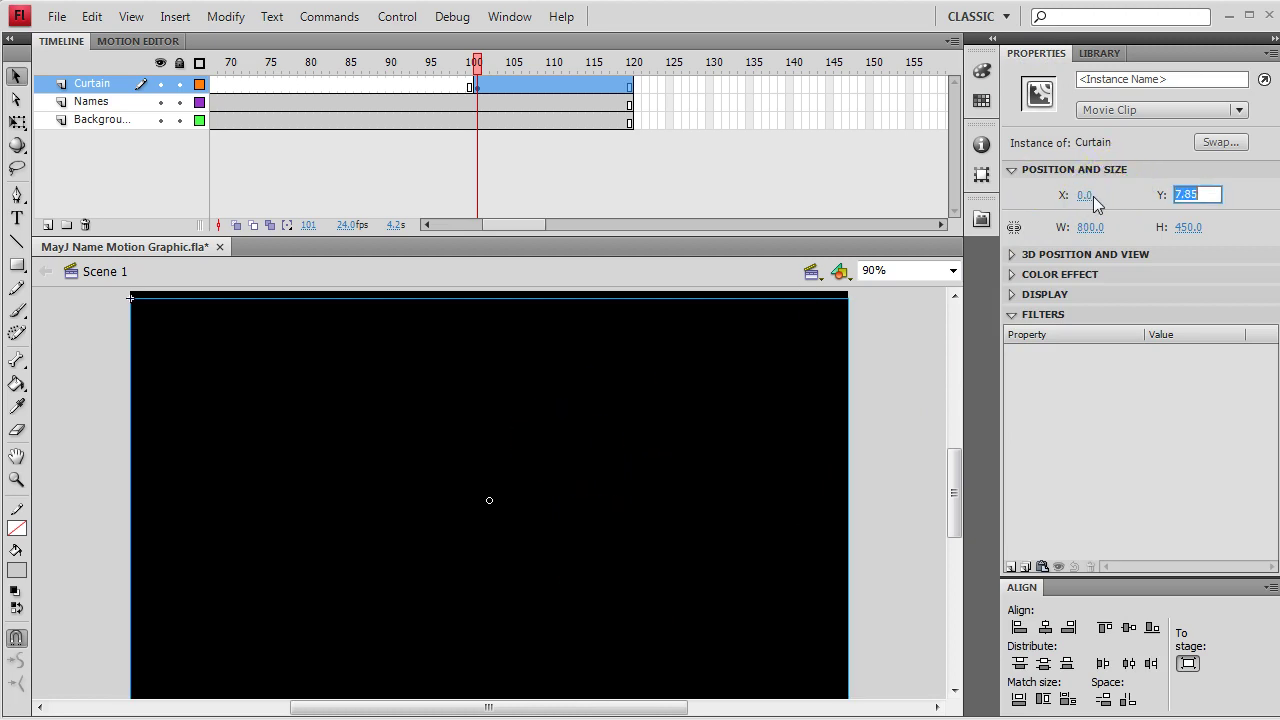
text(0)
key(Tab)
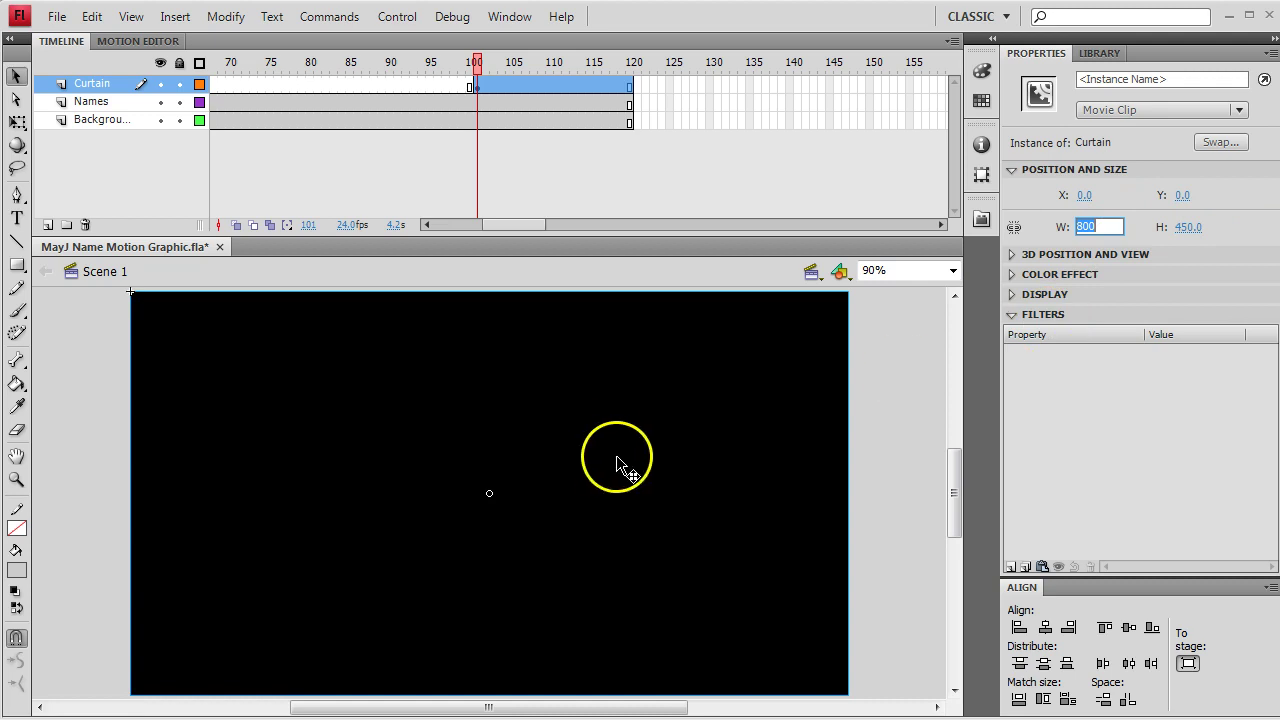
click(877, 398)
mouse_move(474, 62)
mouse_down()
mouse_move(400, 63)
mouse_move(453, 63)
mouse_up()
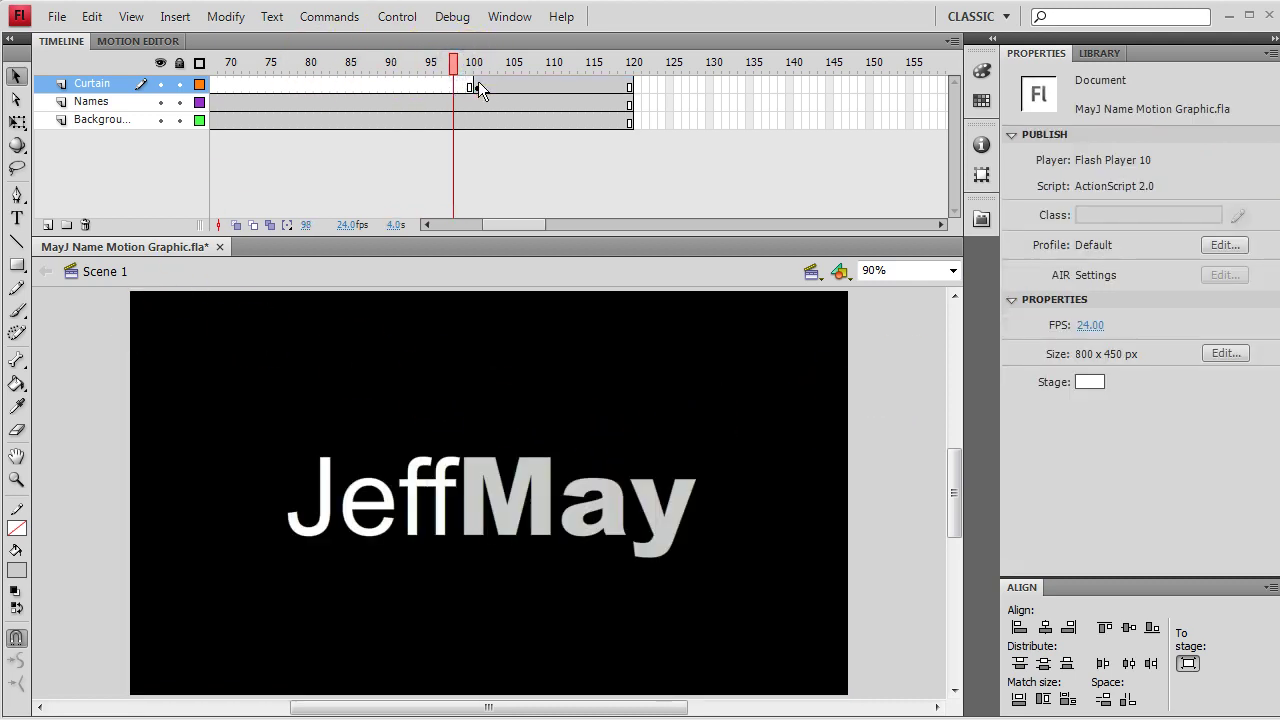
Step: Add a Curtain keyframe around frame 116 and create a classic tween from frame 100
click(479, 87)
click(446, 62)
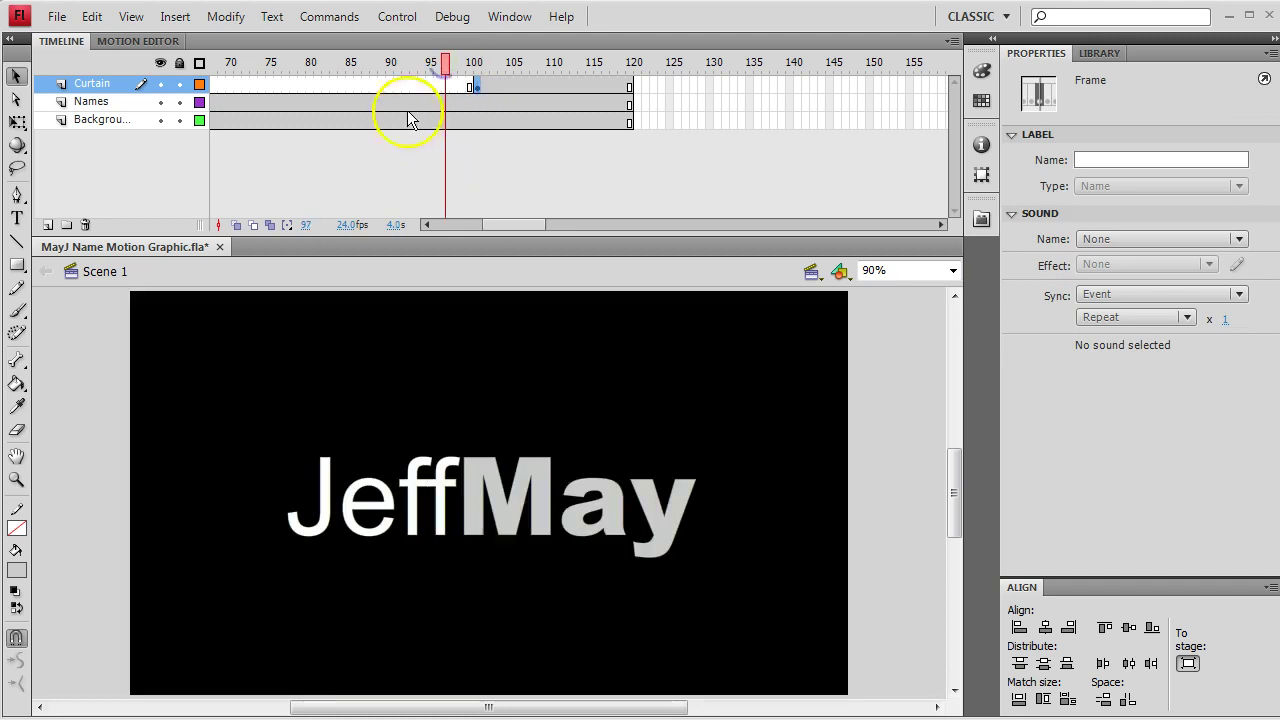
click(613, 85)
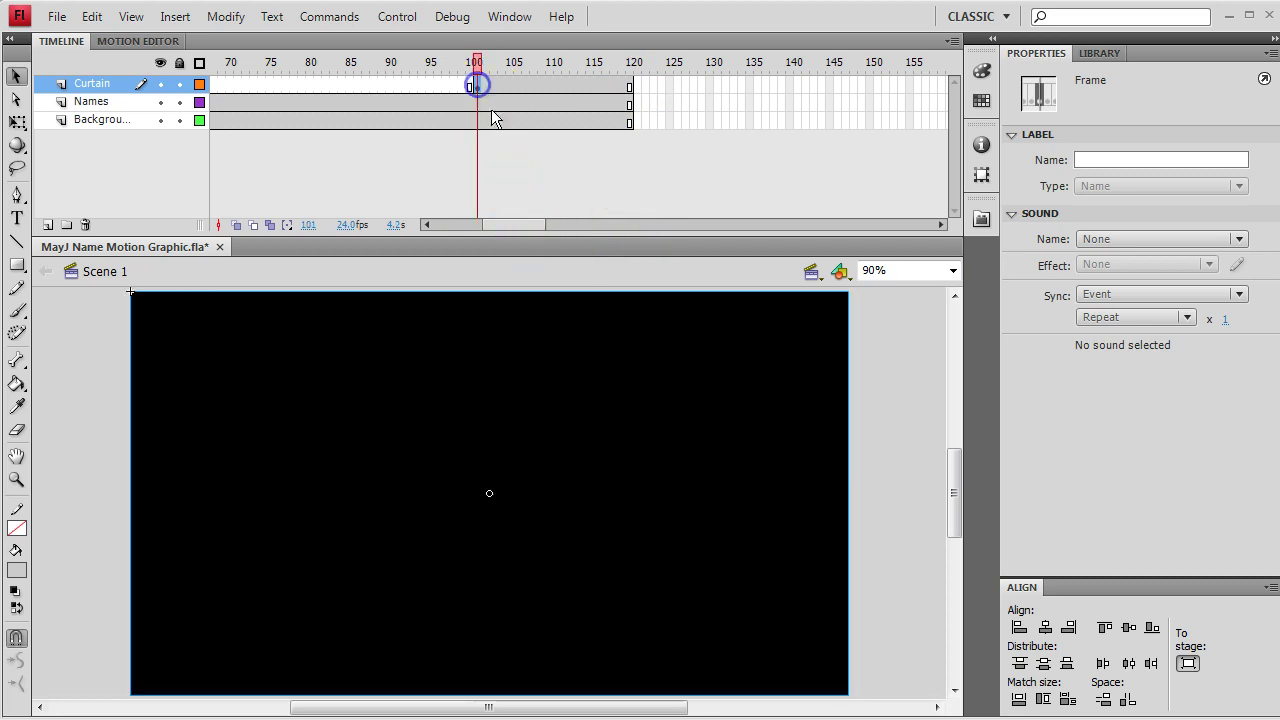
click(518, 410)
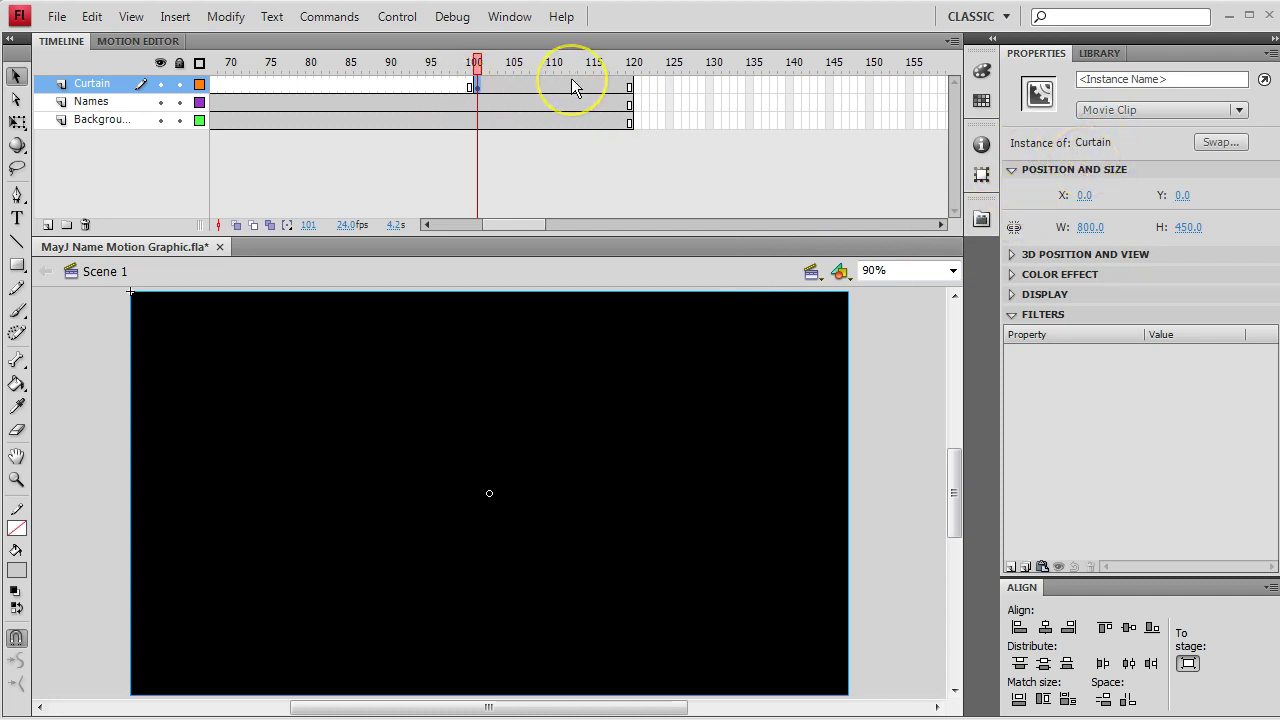
click(600, 86)
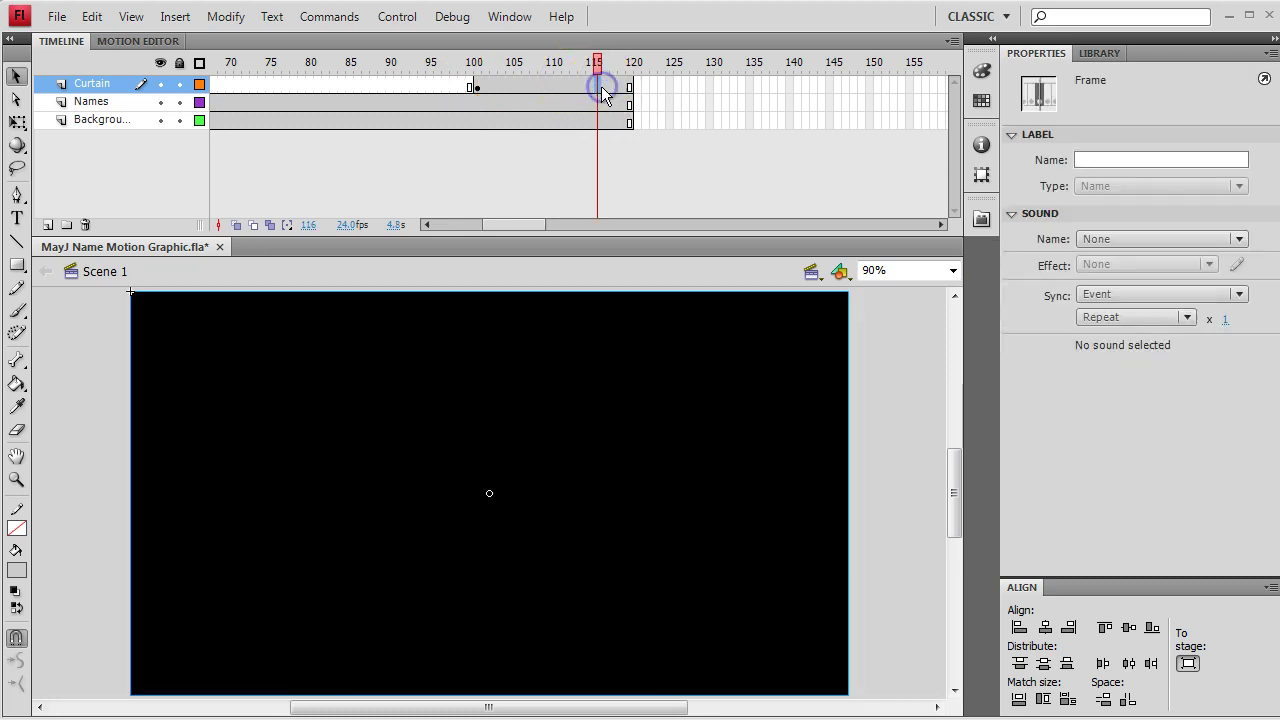
click(596, 88)
right_click(528, 86)
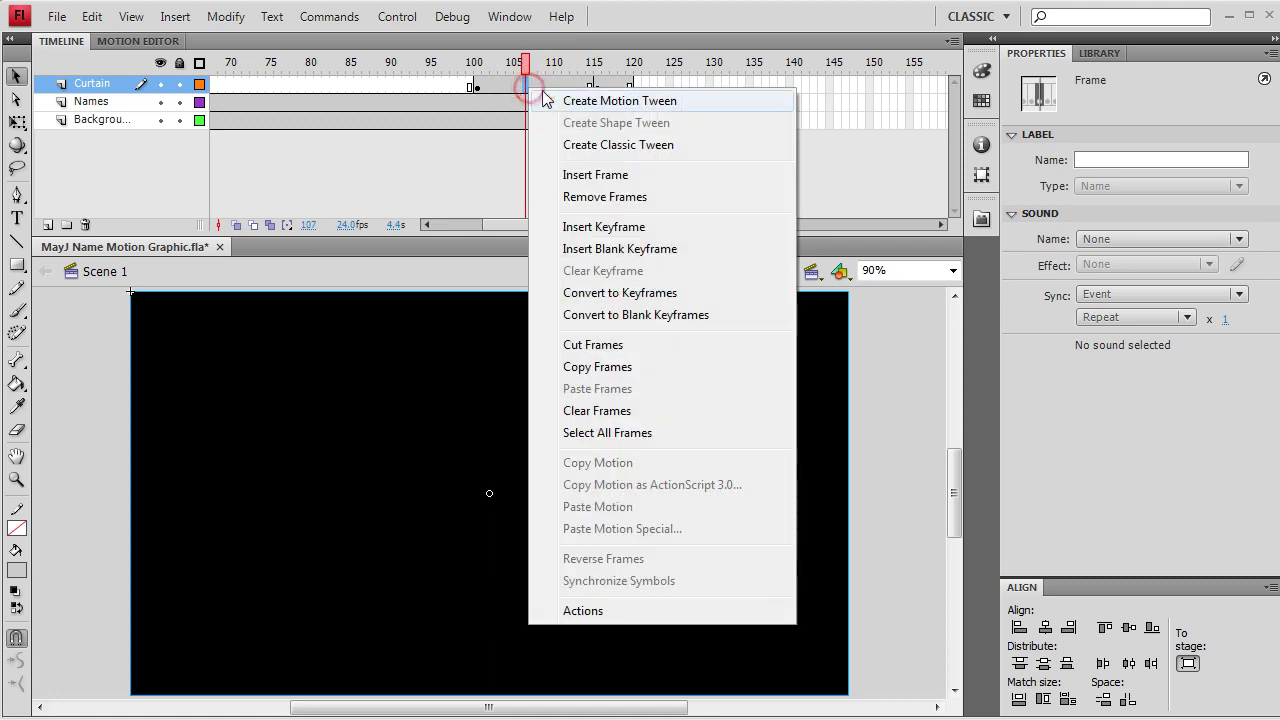
click(586, 151)
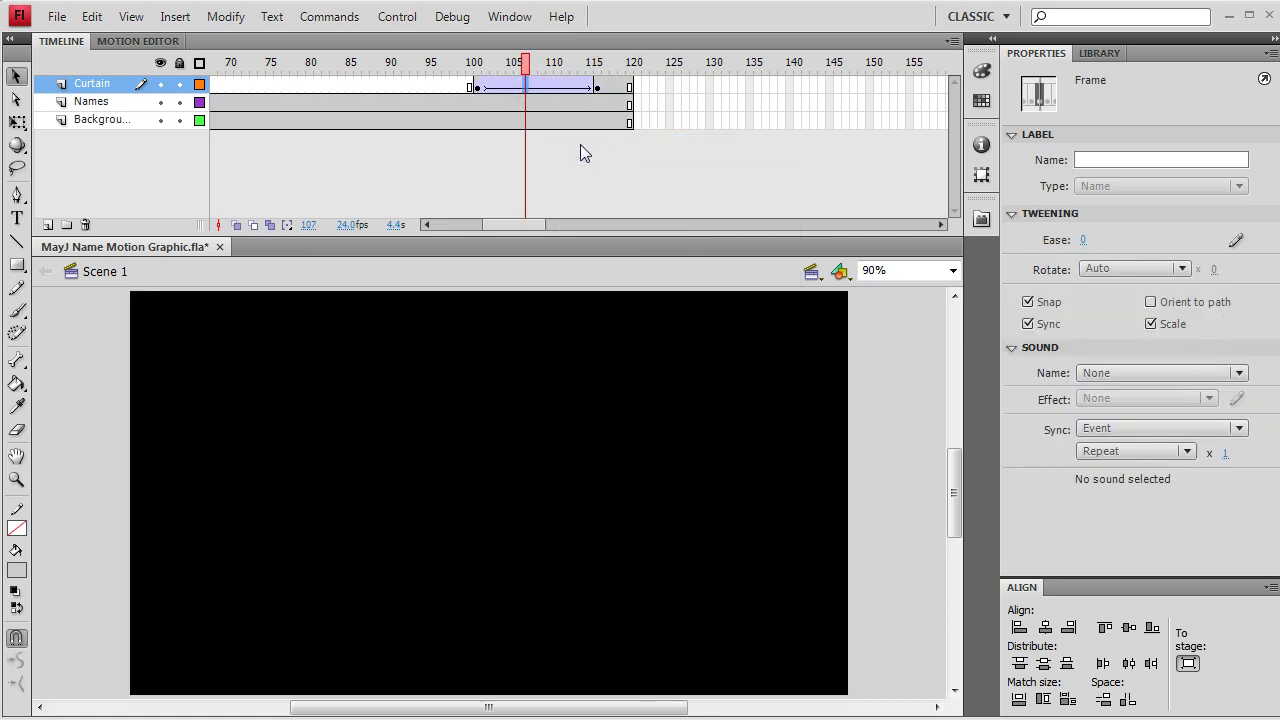
Step: At frame 101, give the Curtain instance an Alpha color effect of 0%
click(478, 87)
drag(627, 430, 717, 400)
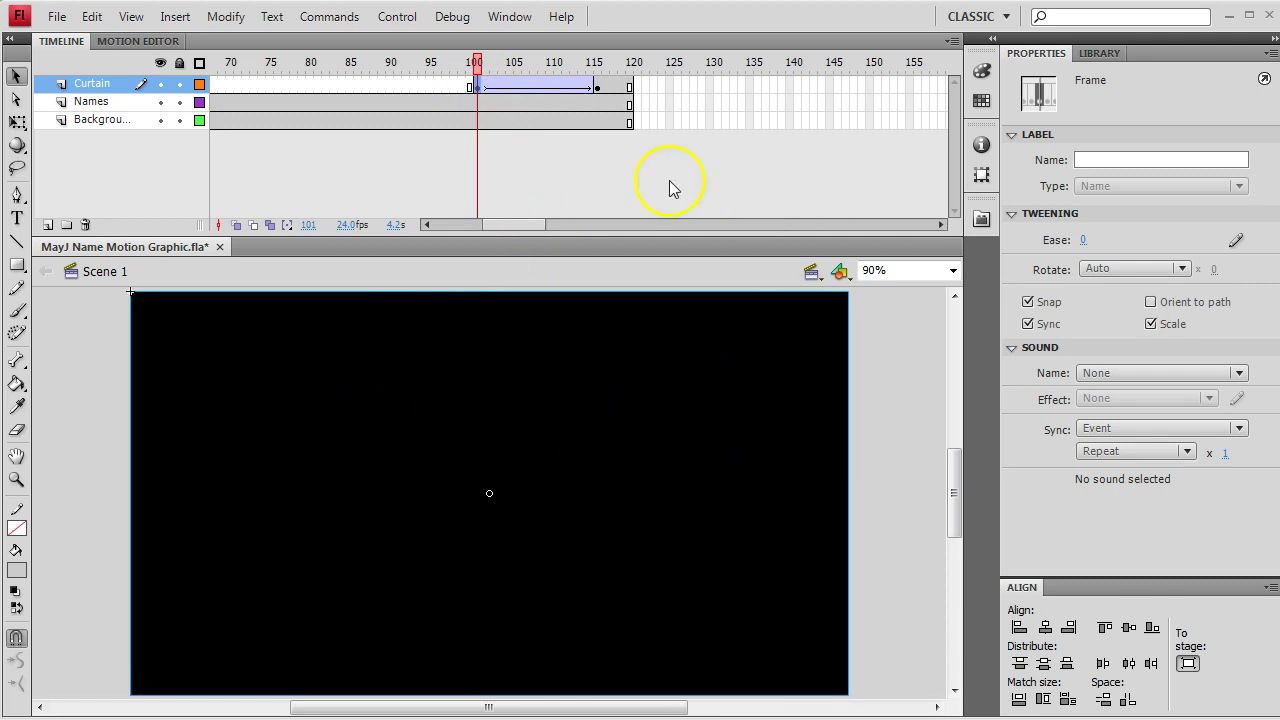
click(590, 425)
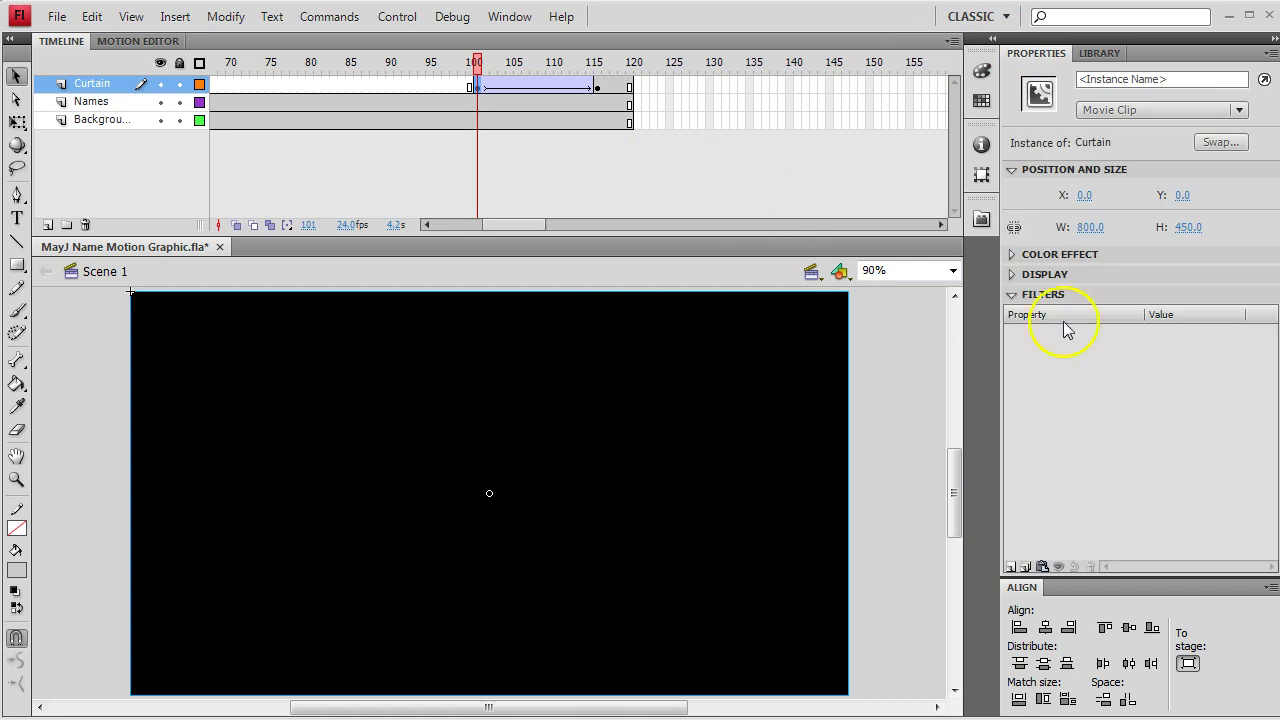
click(1013, 254)
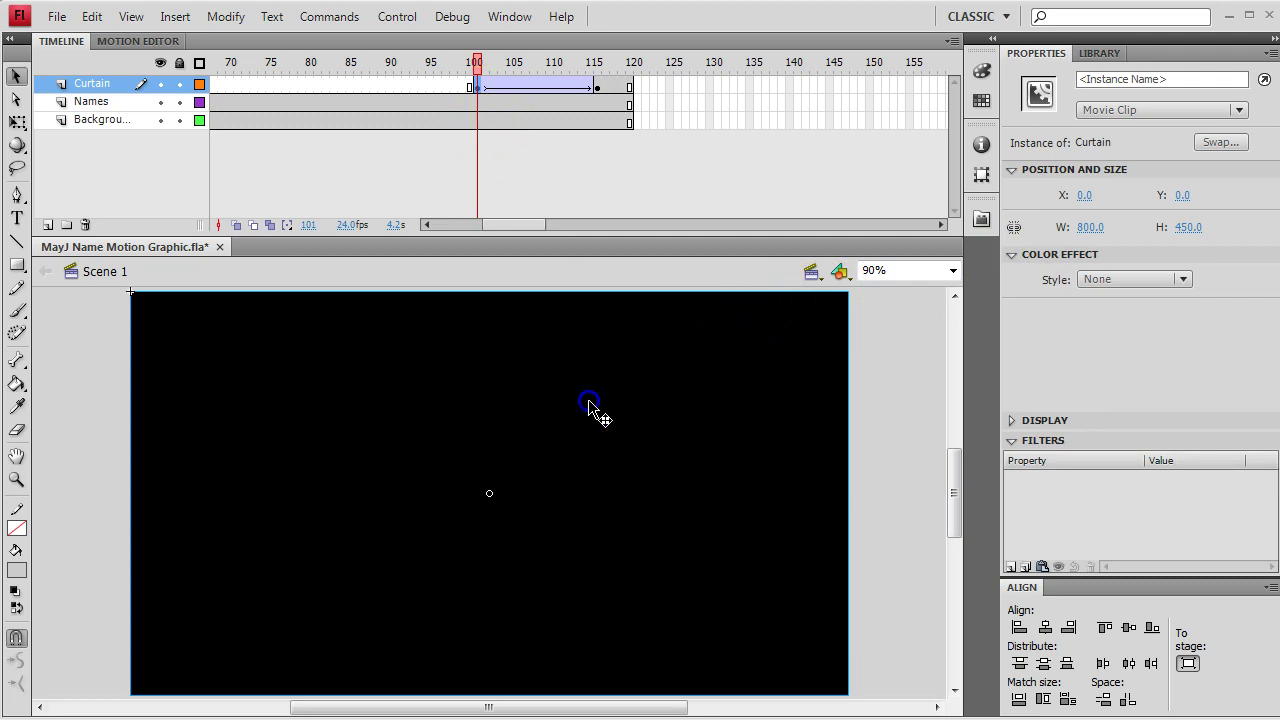
click(551, 371)
click(577, 71)
click(605, 424)
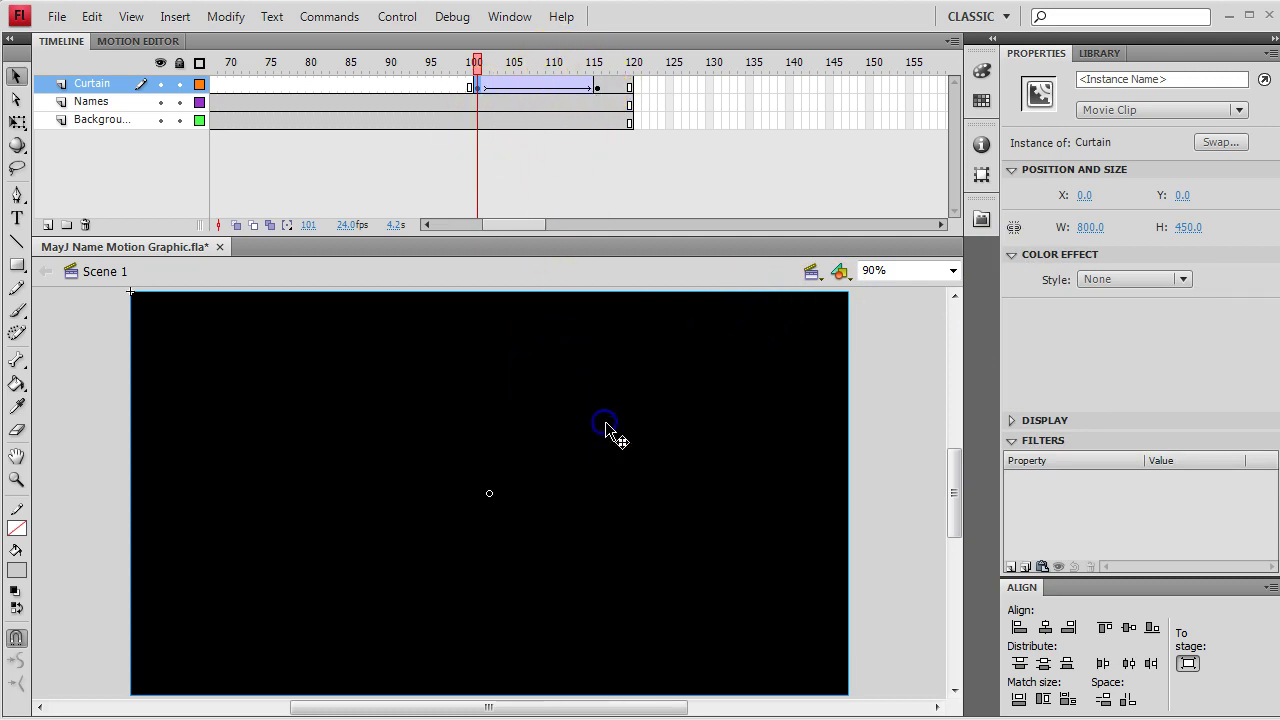
click(1137, 278)
click(1137, 389)
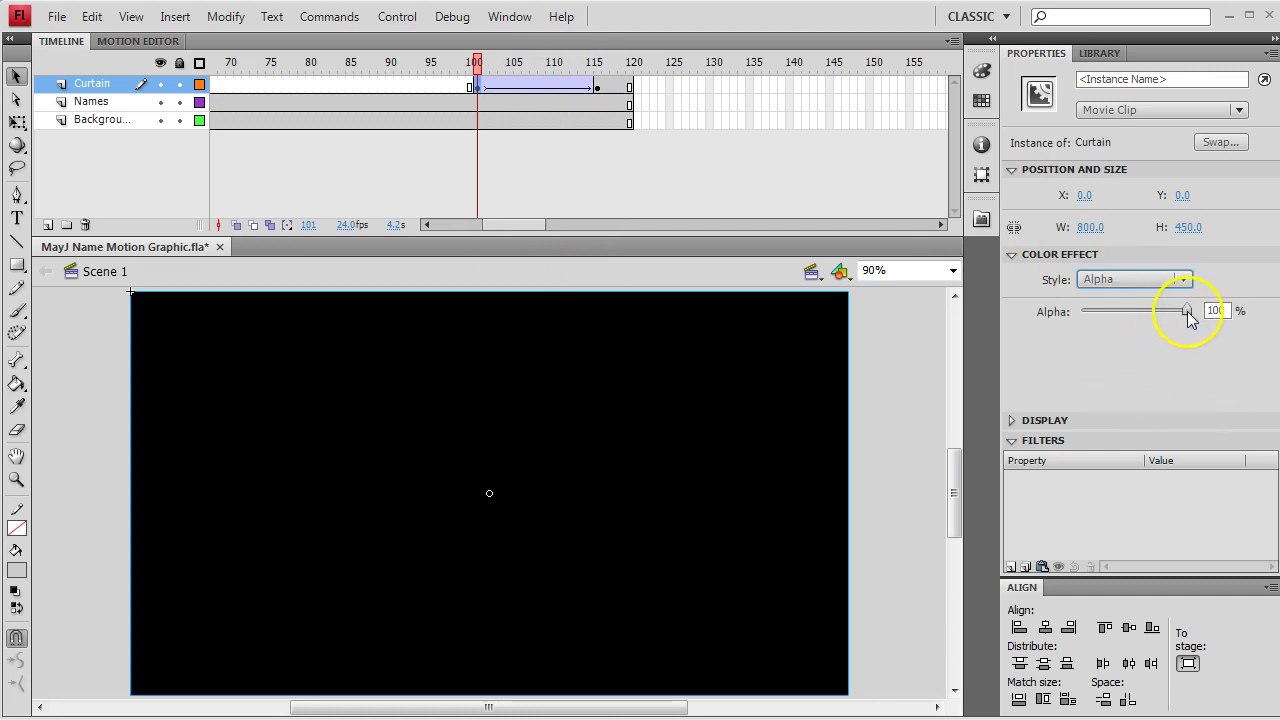
drag(1187, 311, 1080, 311)
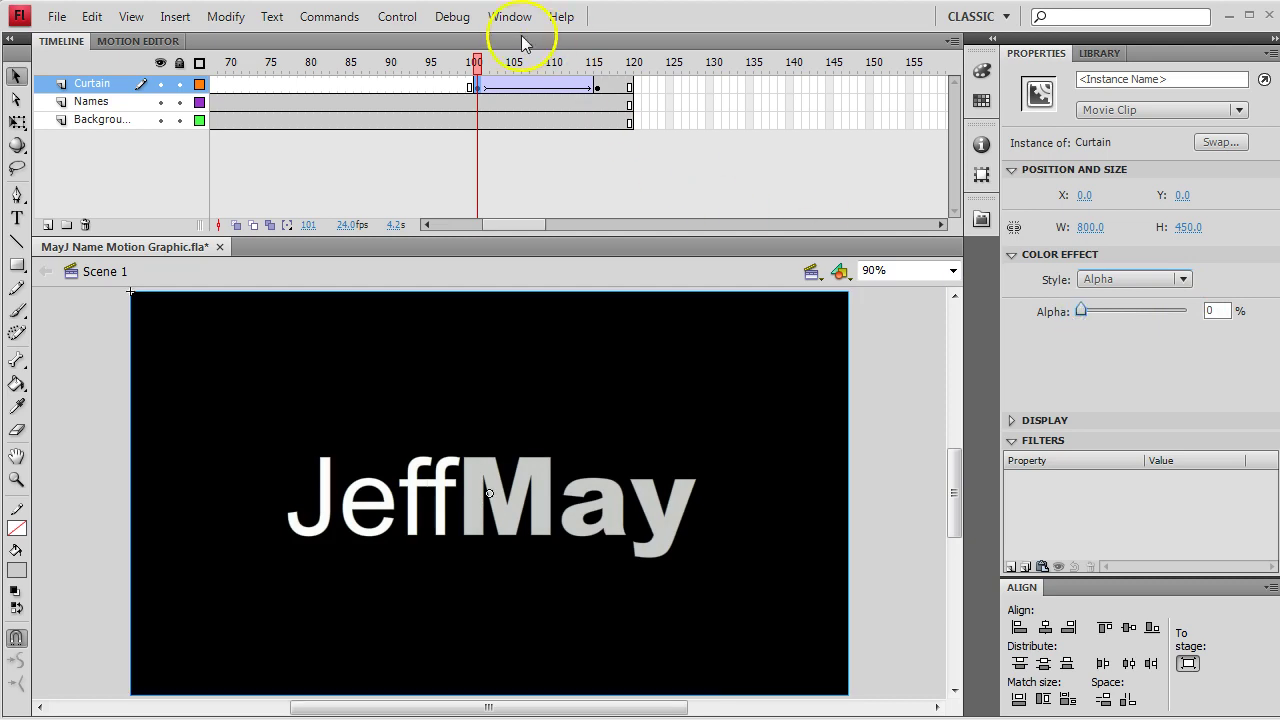
drag(476, 62, 594, 62)
Step: At frame 116, set the Curtain's Alpha to 100% and scrub back to preview the fade
click(597, 85)
click(737, 526)
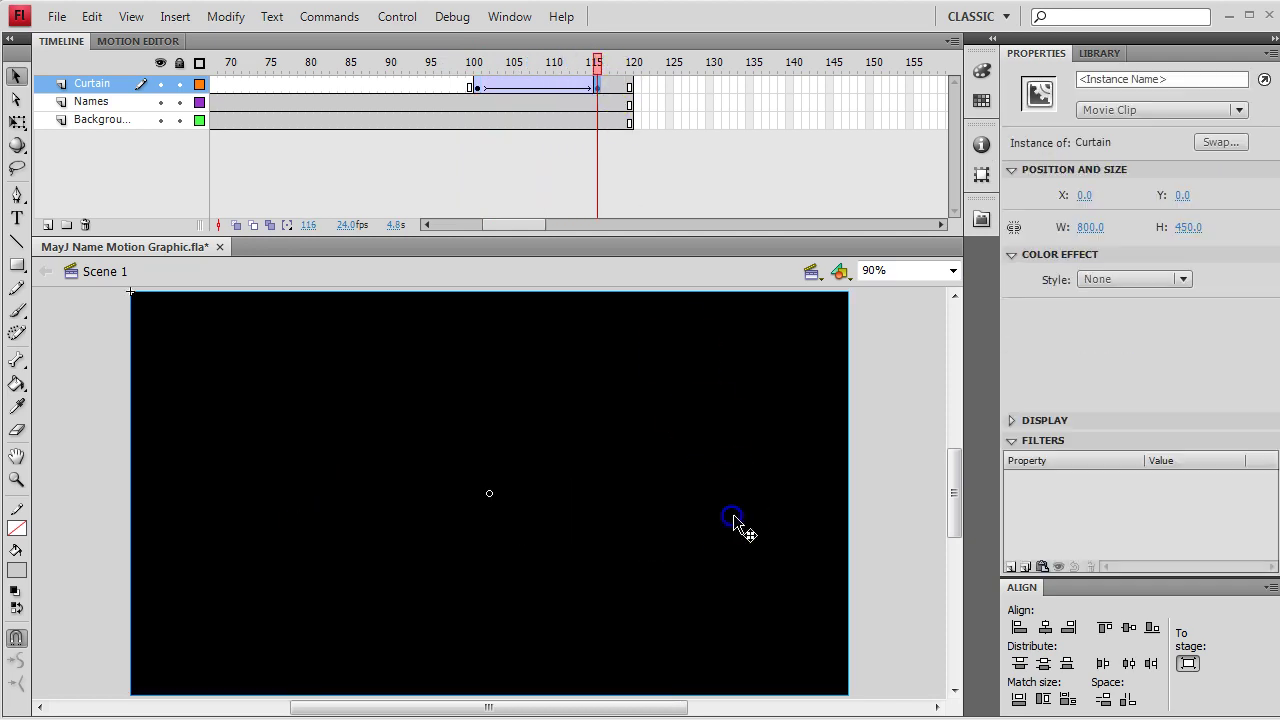
click(1112, 282)
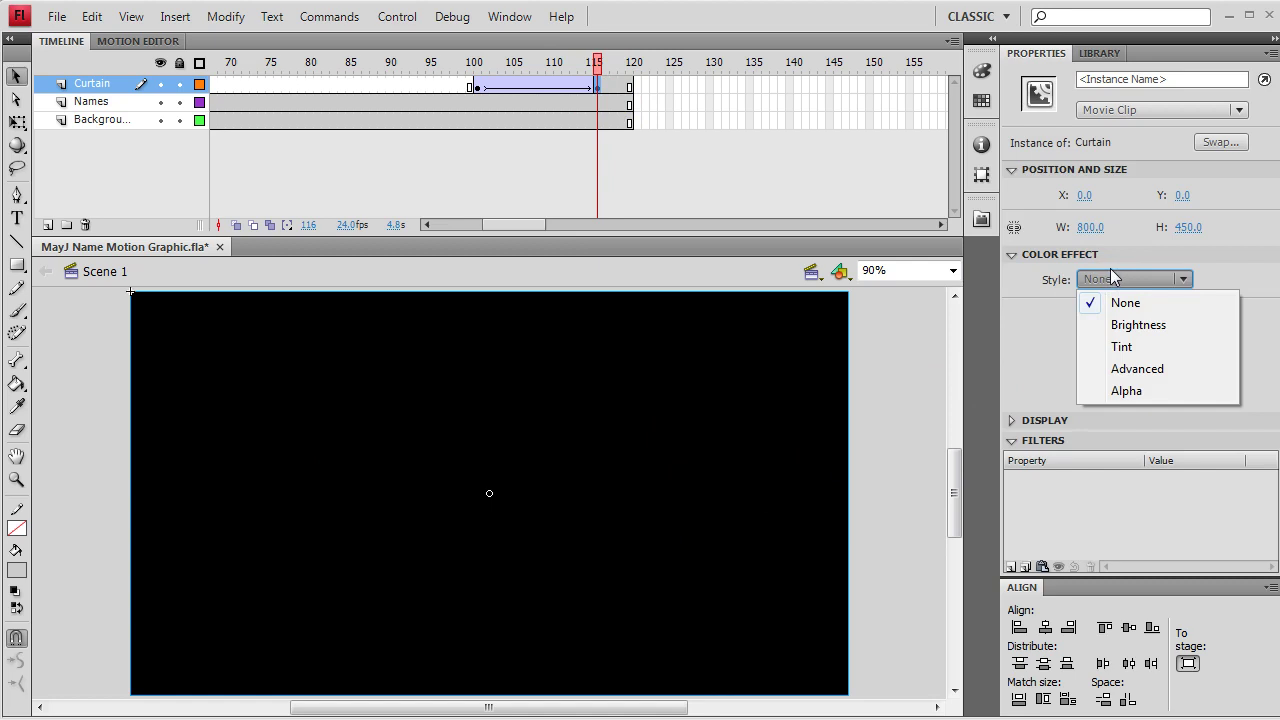
click(1138, 393)
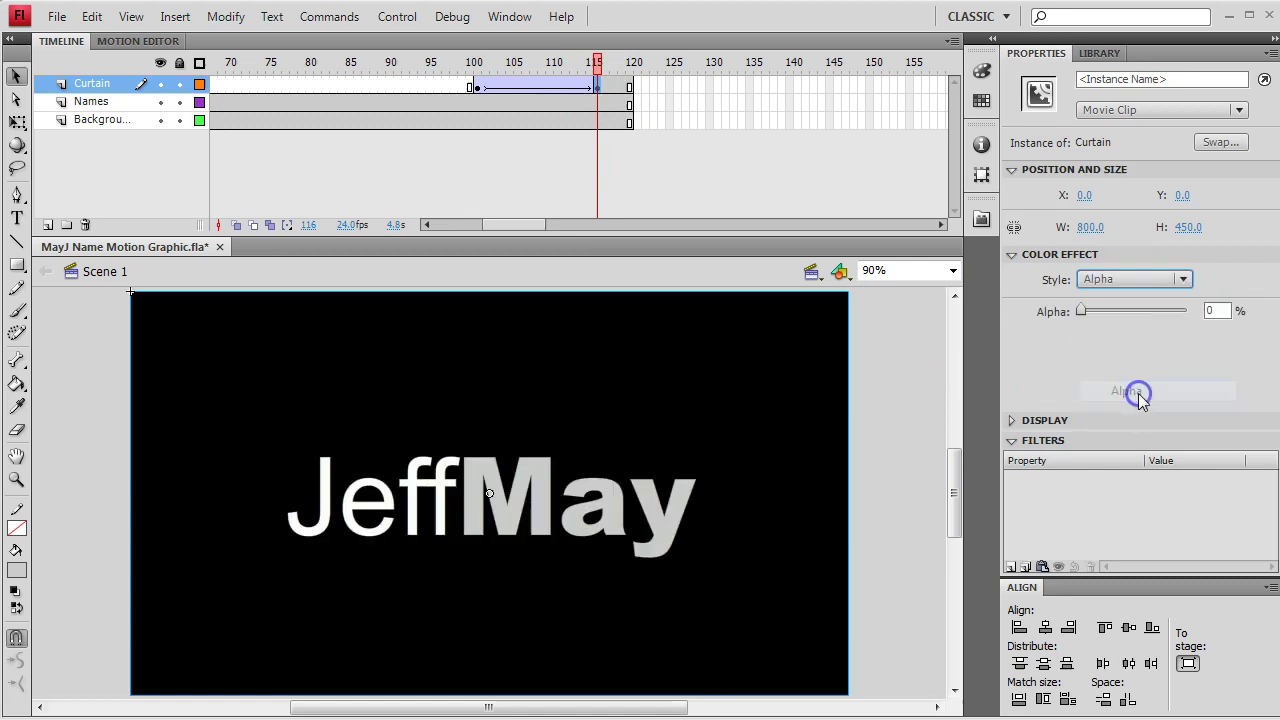
click(596, 86)
click(778, 428)
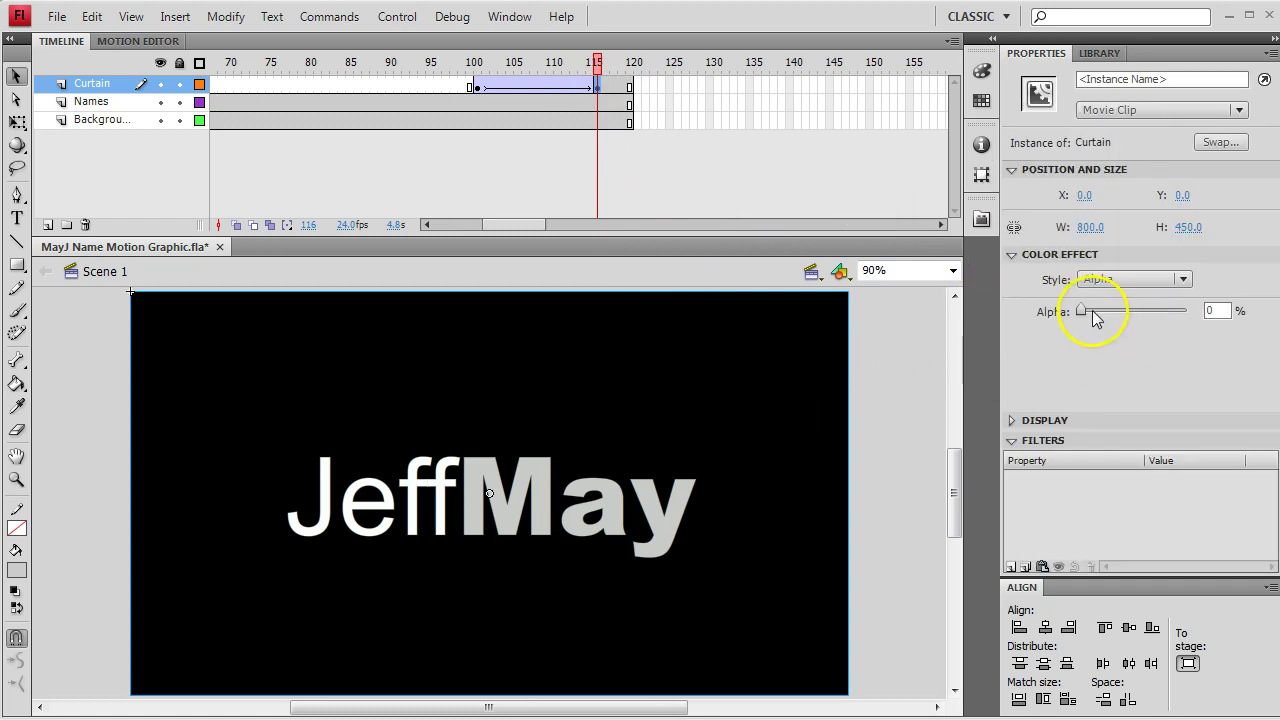
drag(1092, 316, 1209, 309)
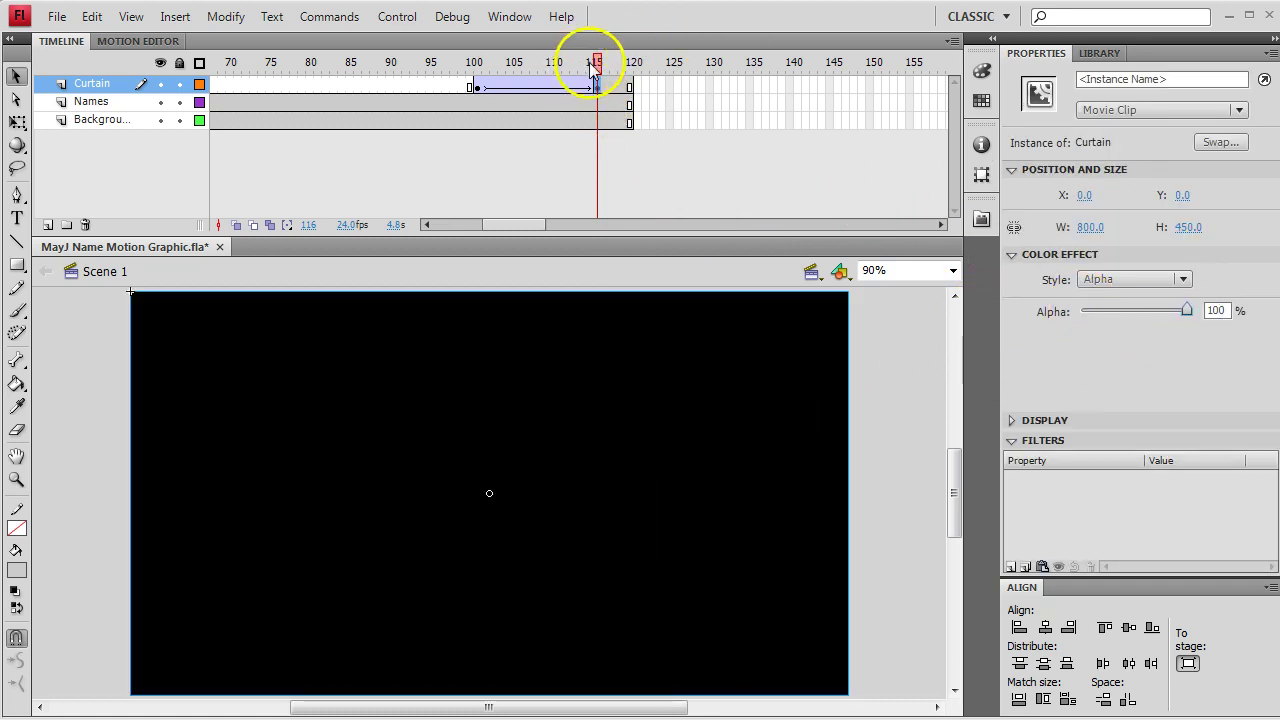
drag(594, 64, 478, 66)
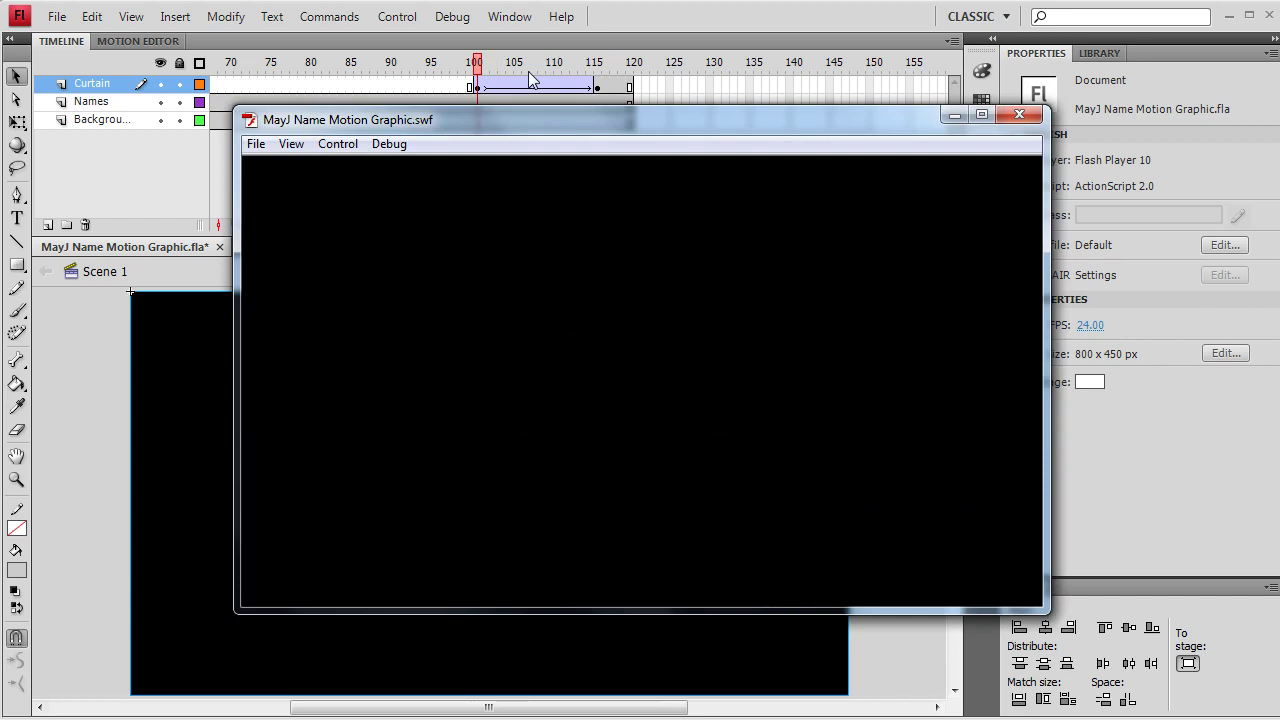
Step: Close the test player, lock the Curtain layer, and scrub the Names slide-in between frames 25 and 48
click(1020, 114)
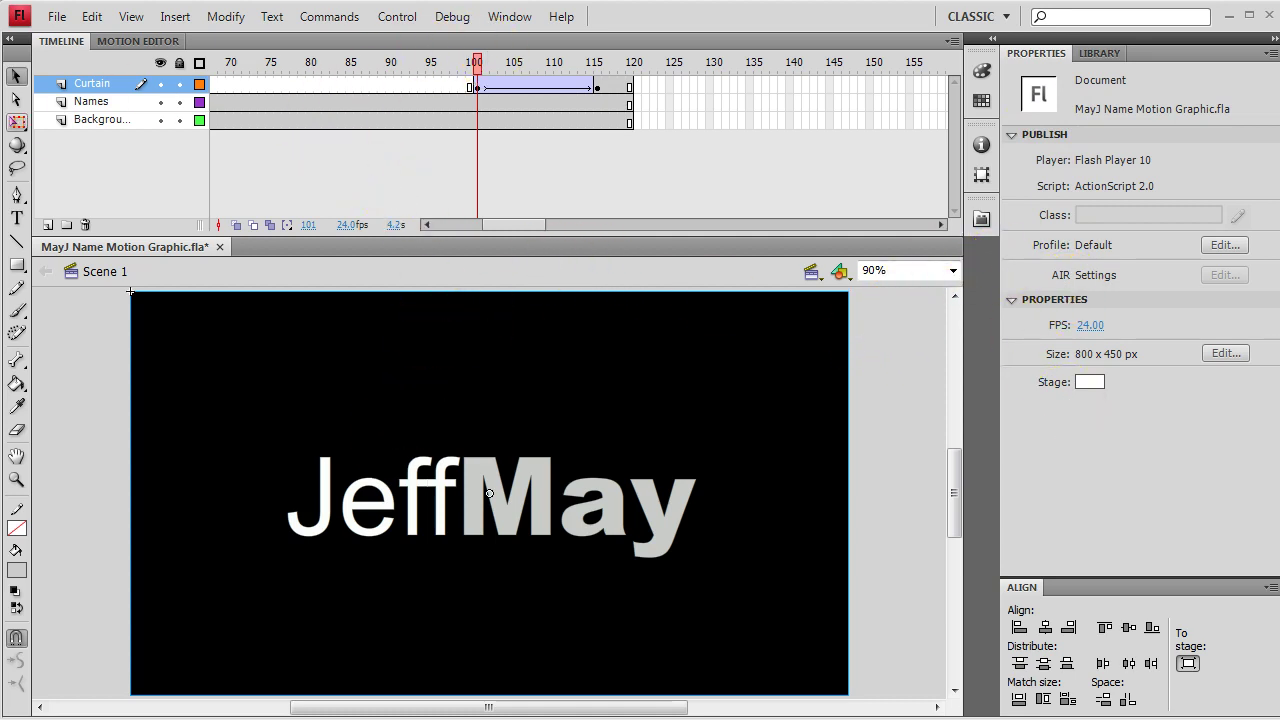
click(179, 84)
drag(287, 65, 628, 66)
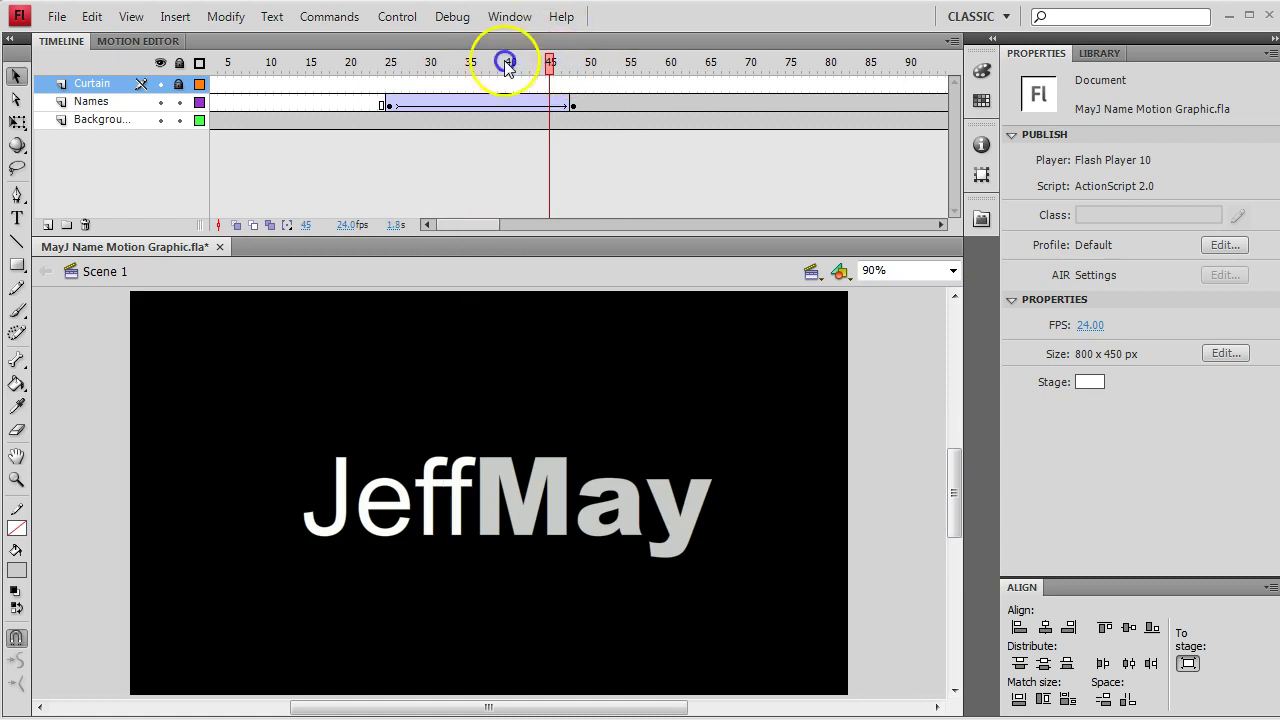
mouse_move(507, 66)
mouse_down()
mouse_move(452, 68)
mouse_move(521, 76)
mouse_up()
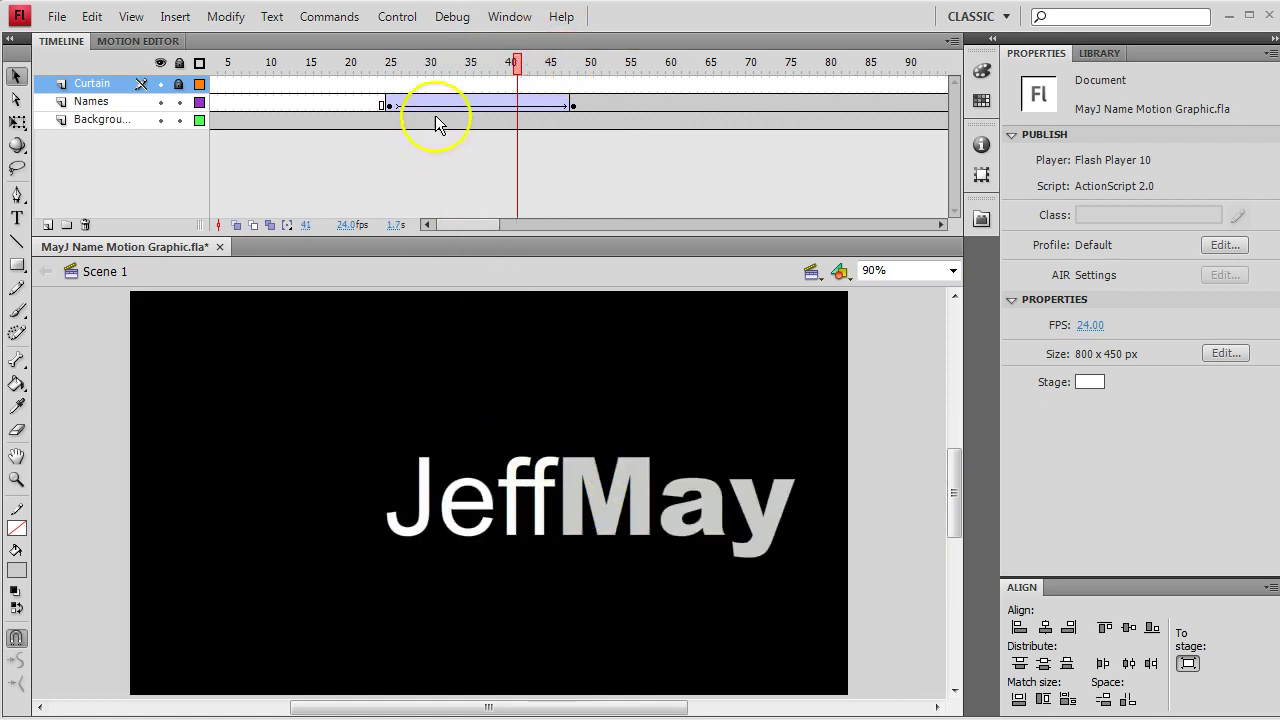
mouse_move(518, 72)
mouse_down()
mouse_move(420, 63)
mouse_move(587, 77)
mouse_move(471, 63)
mouse_move(527, 77)
mouse_move(500, 75)
mouse_up()
click(501, 105)
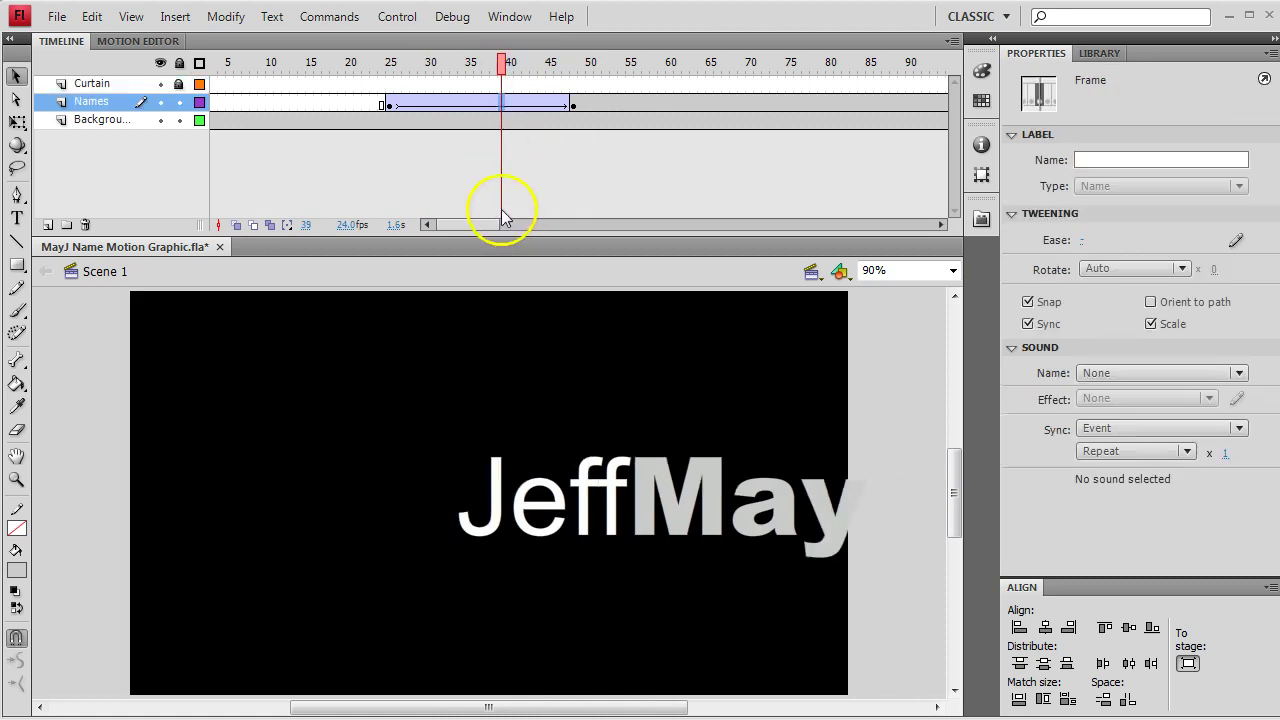
click(497, 102)
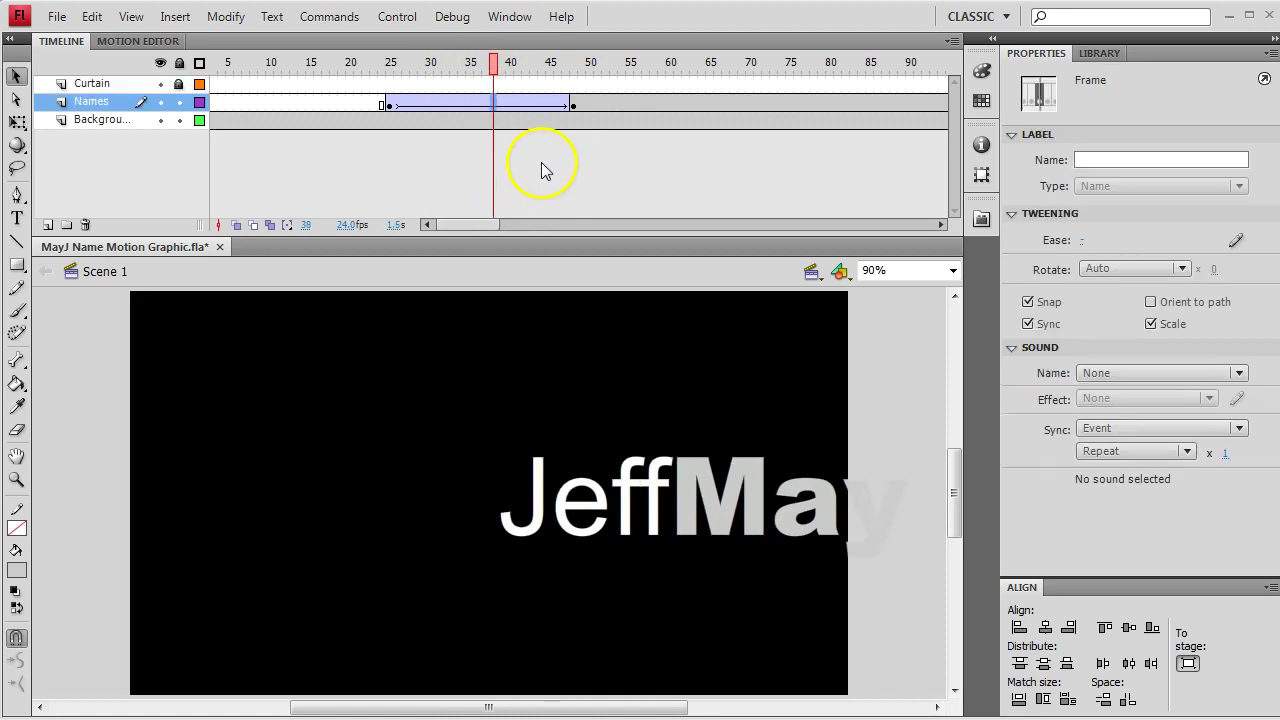
key(F6)
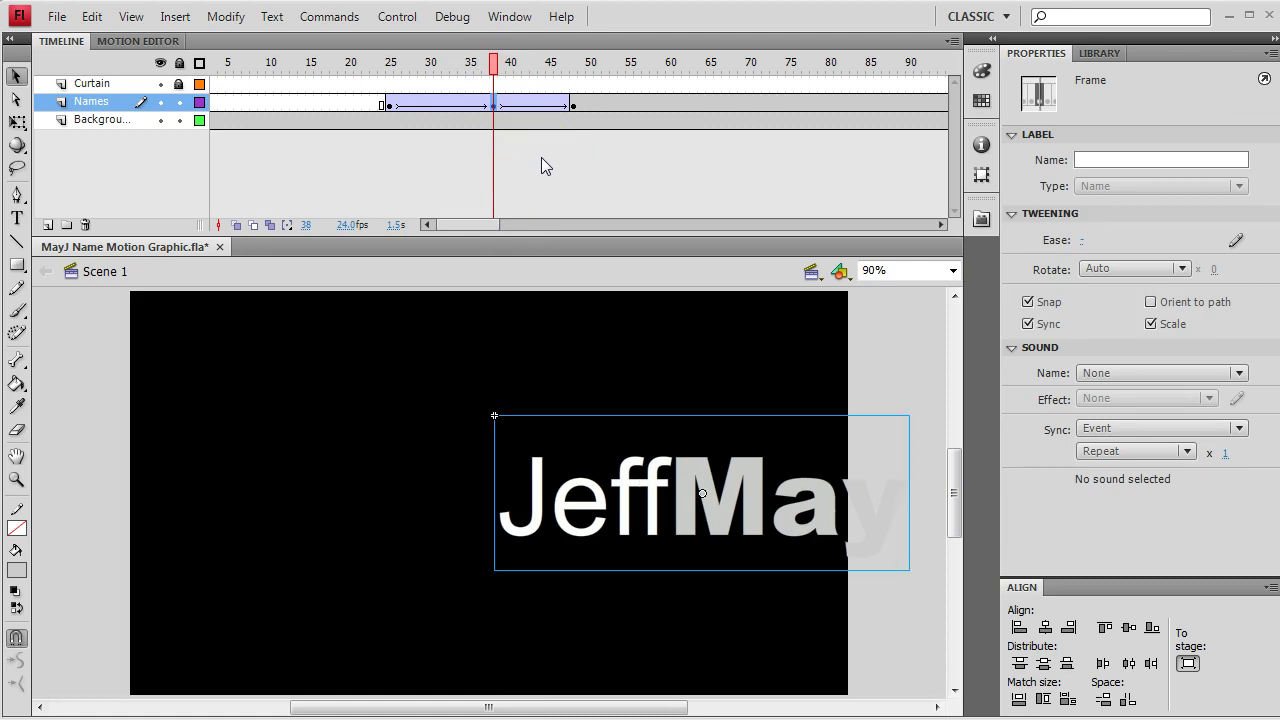
click(752, 512)
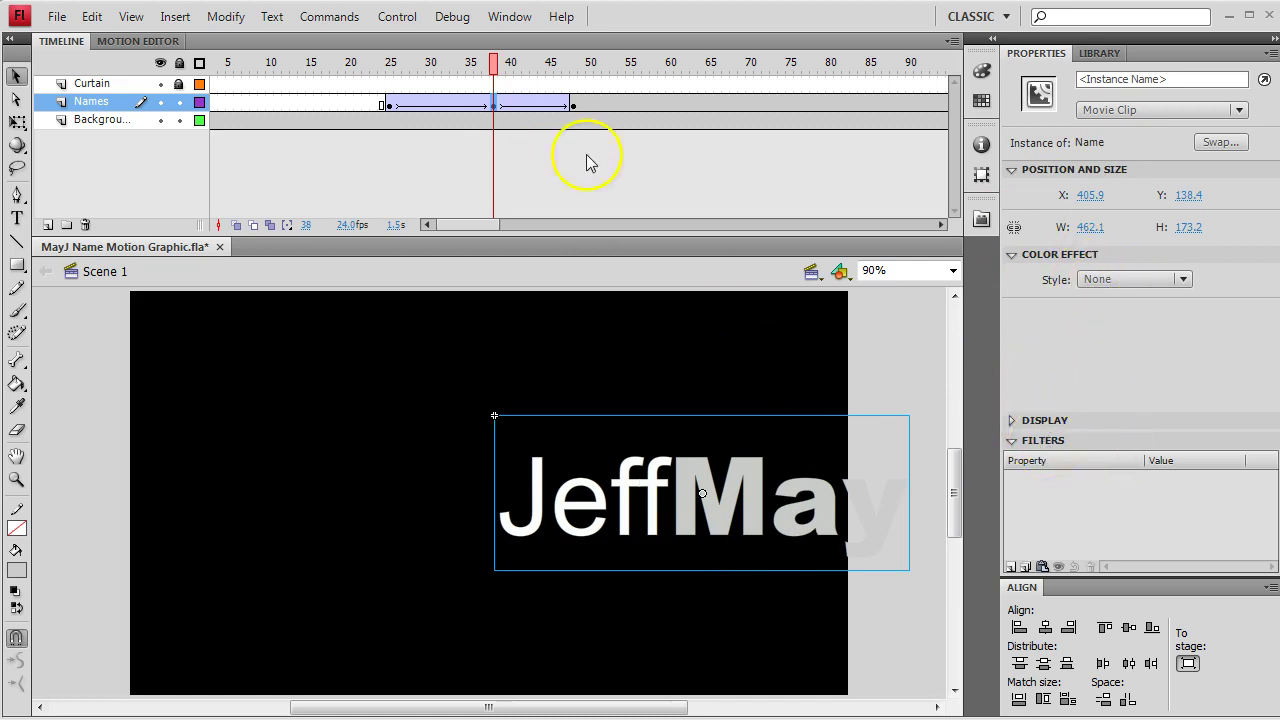
click(805, 493)
click(1011, 567)
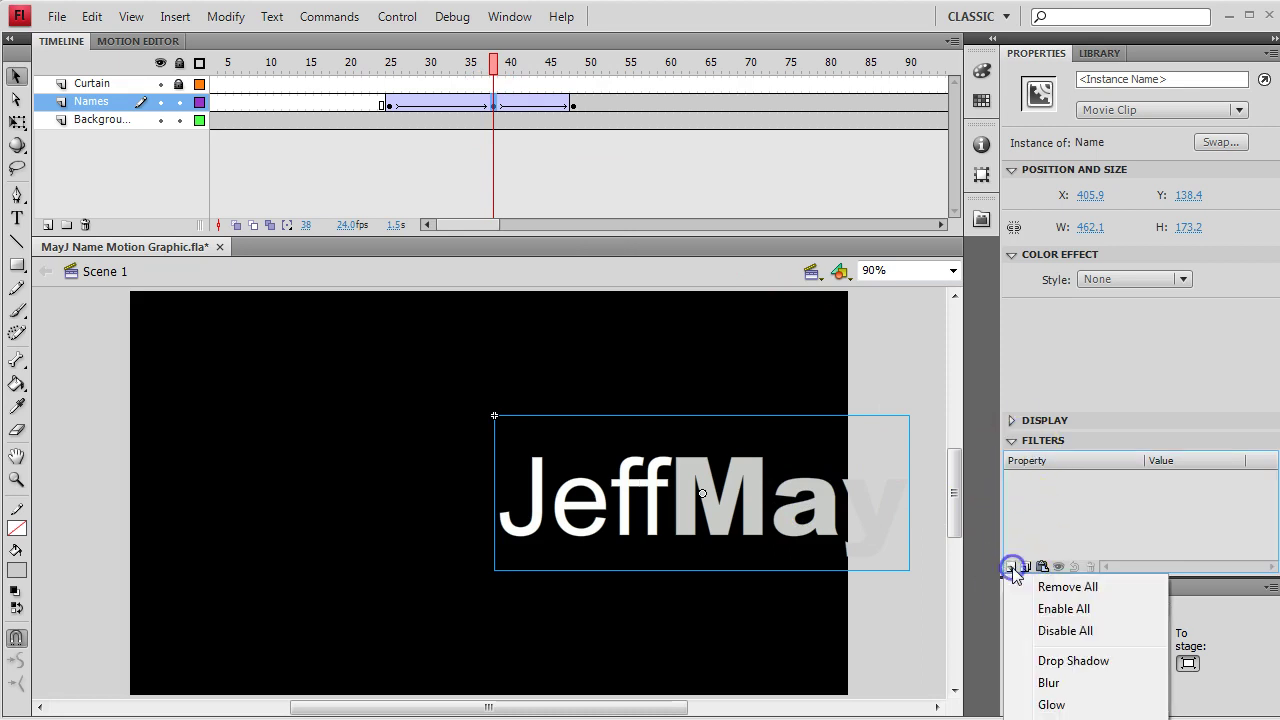
click(1050, 681)
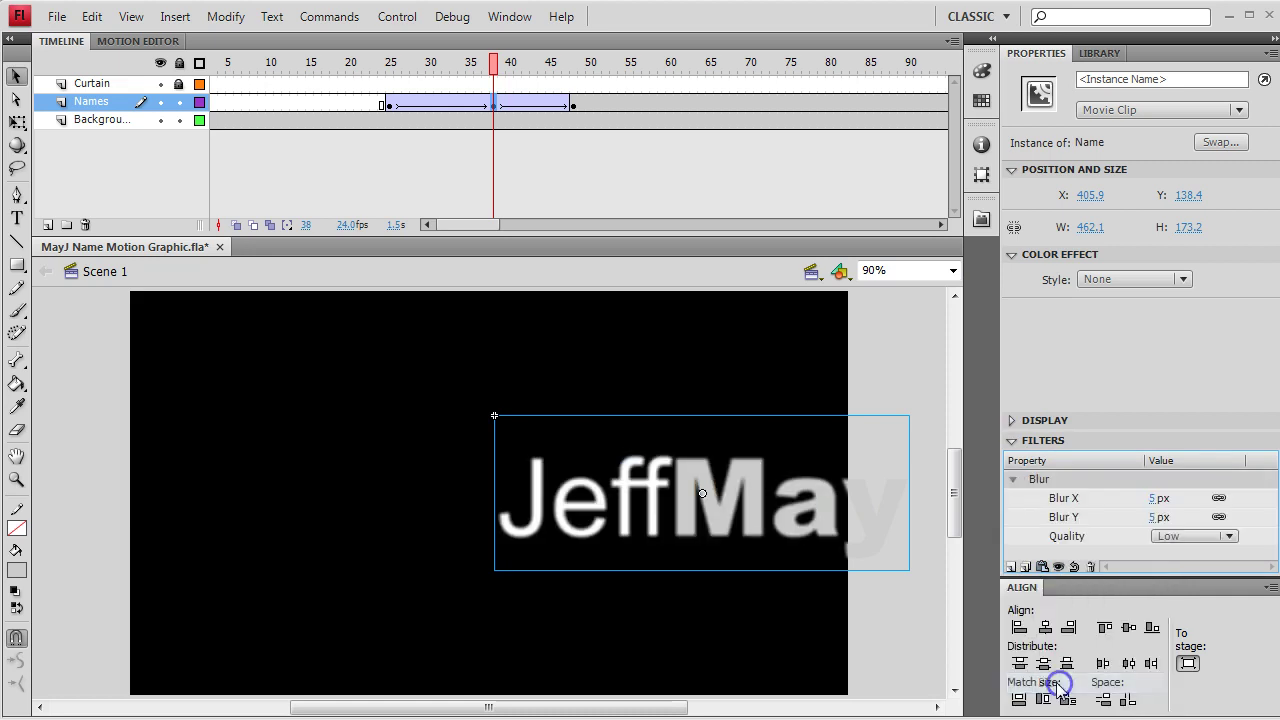
Step: Unlink the blur axes and set Blur X to 15 and Blur Y to 0
click(1151, 499)
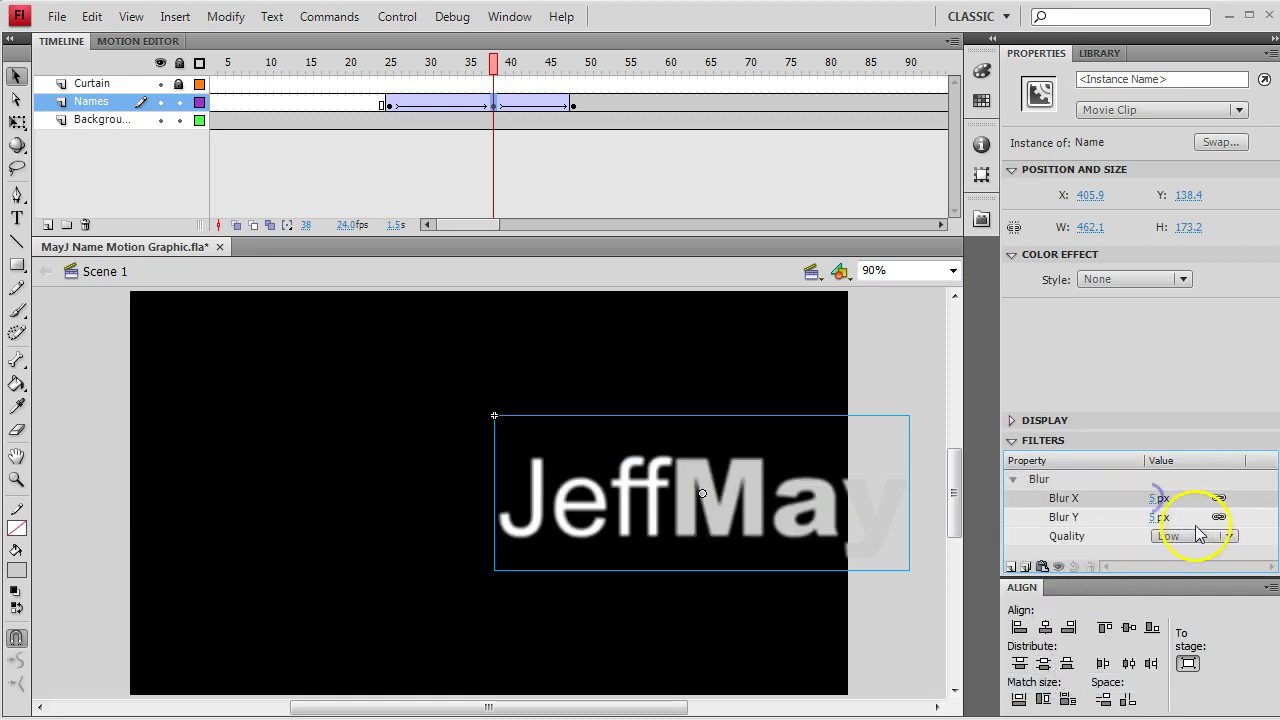
text(15)
key(Return)
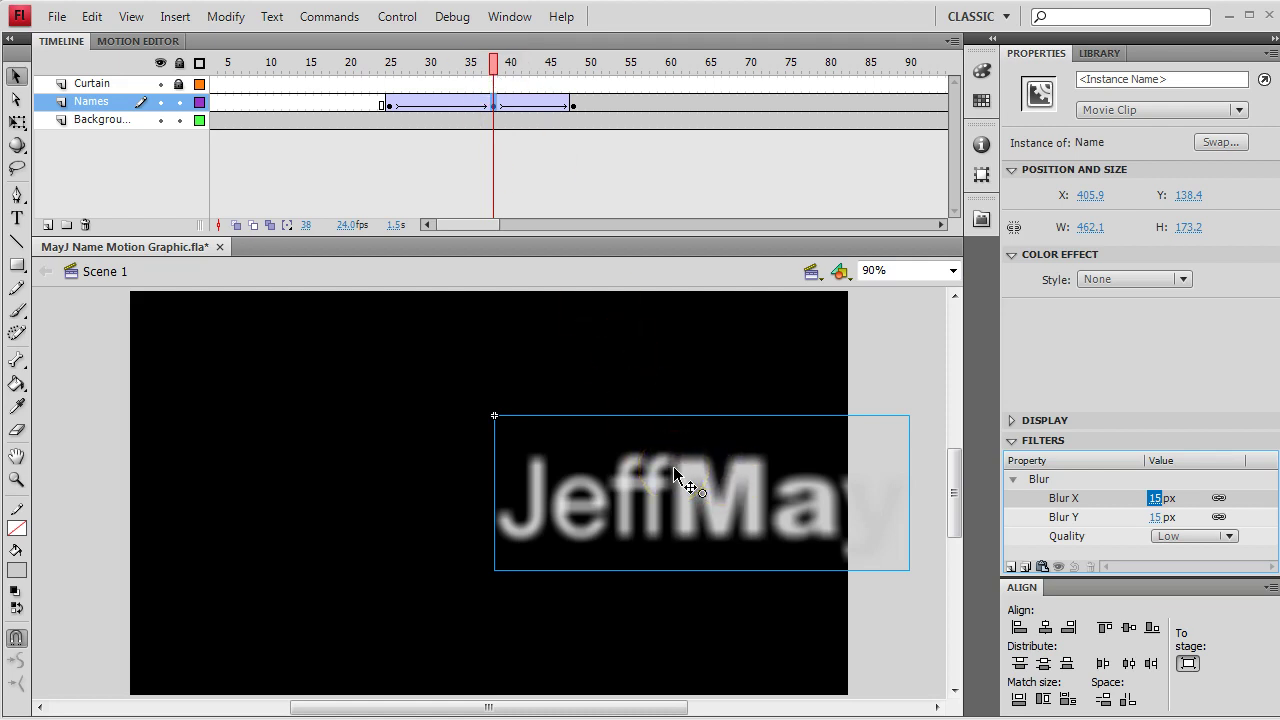
click(1219, 498)
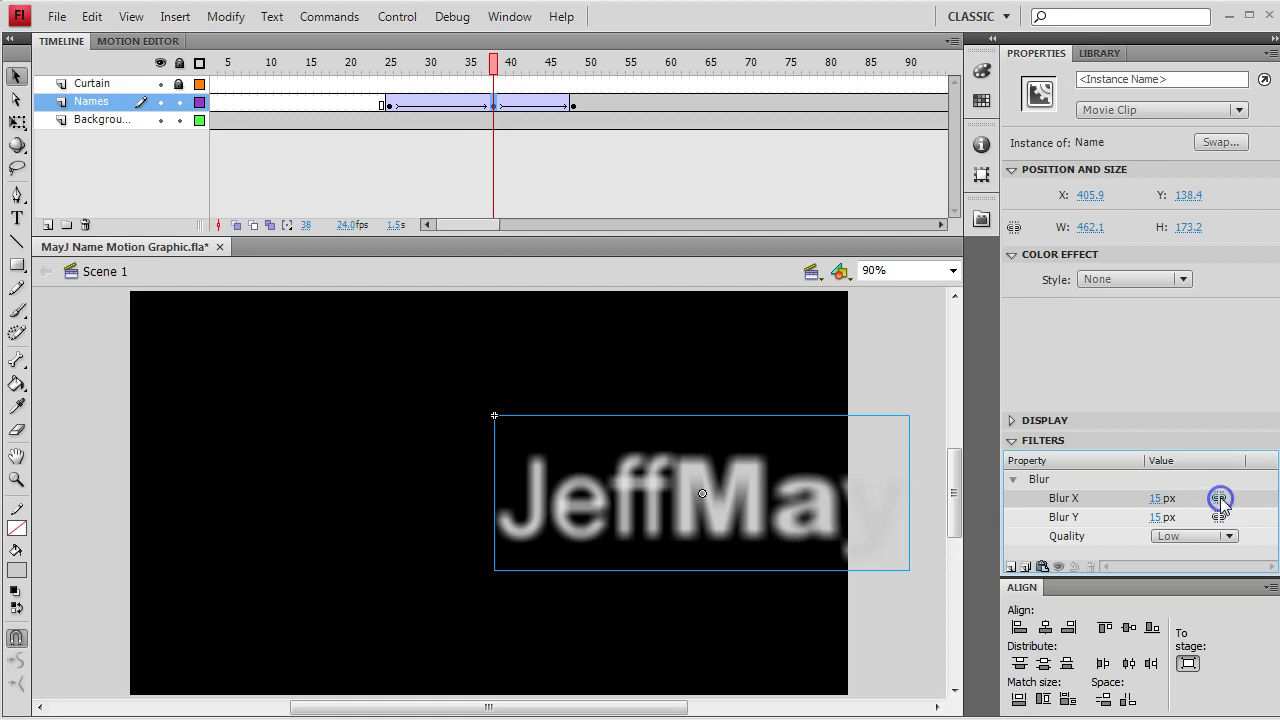
click(1155, 517)
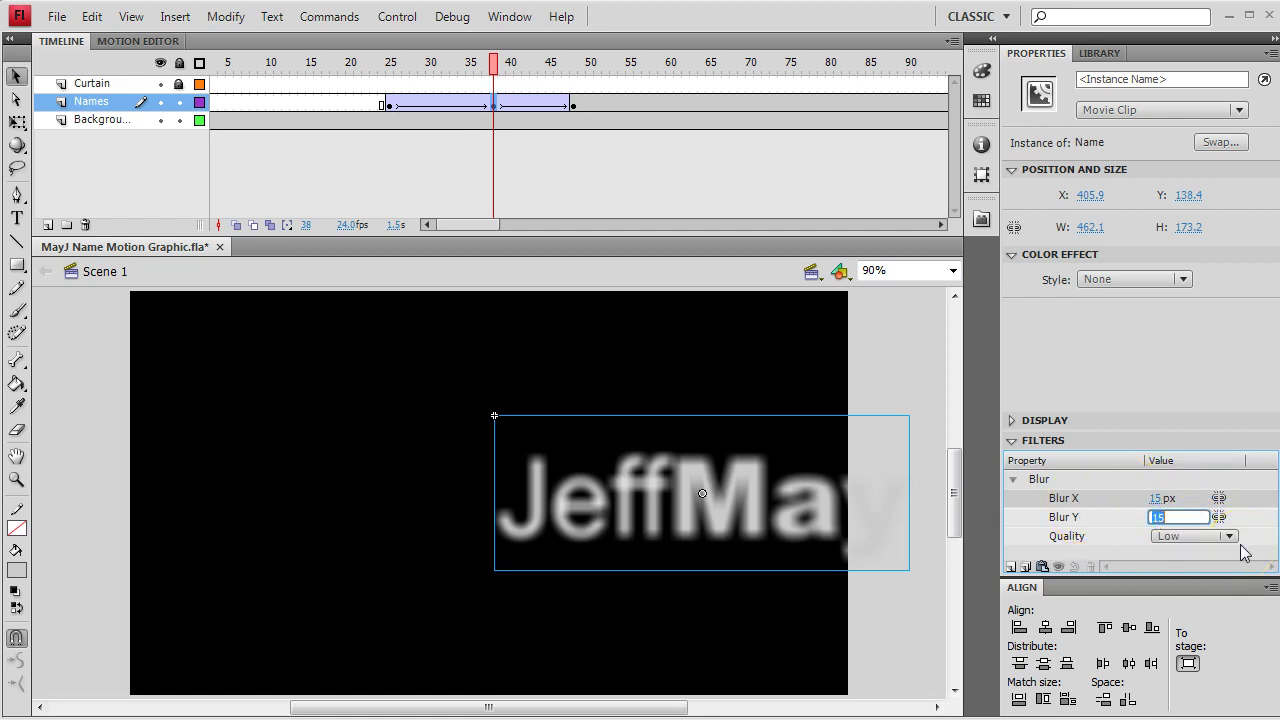
text(0)
key(Return)
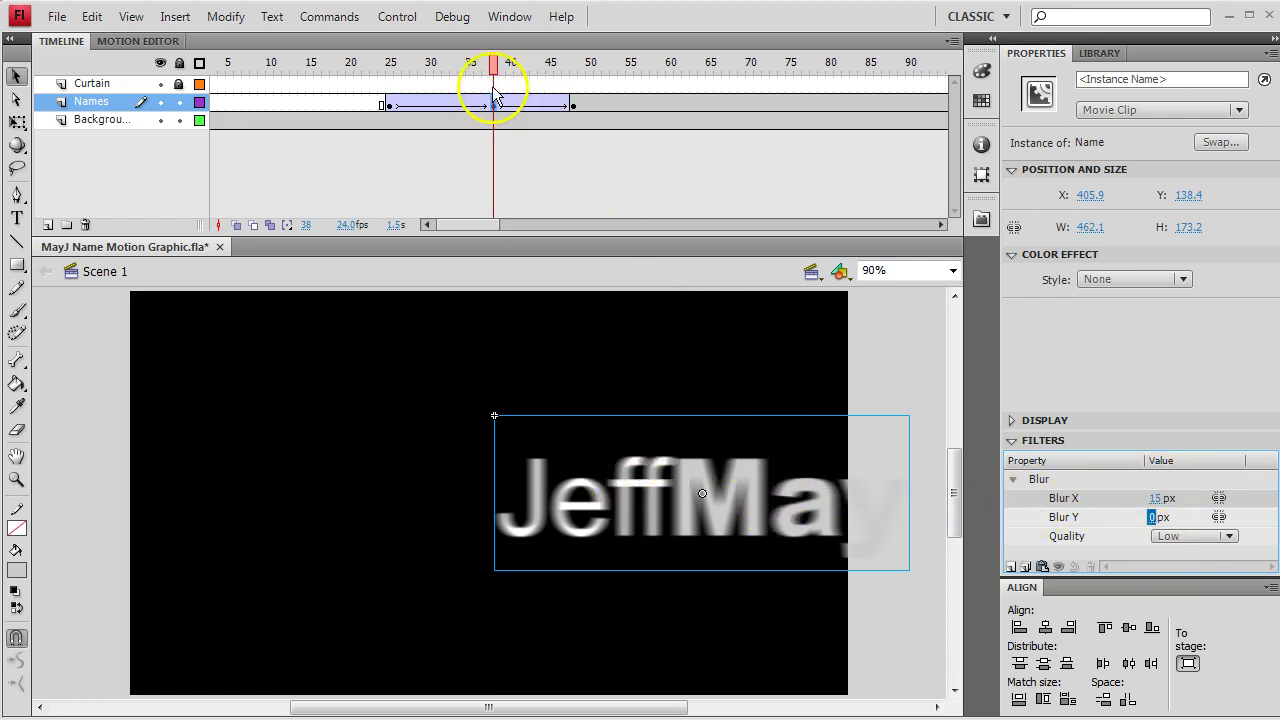
click(469, 62)
mouse_move(469, 62)
mouse_down()
mouse_move(511, 62)
mouse_move(493, 62)
mouse_up()
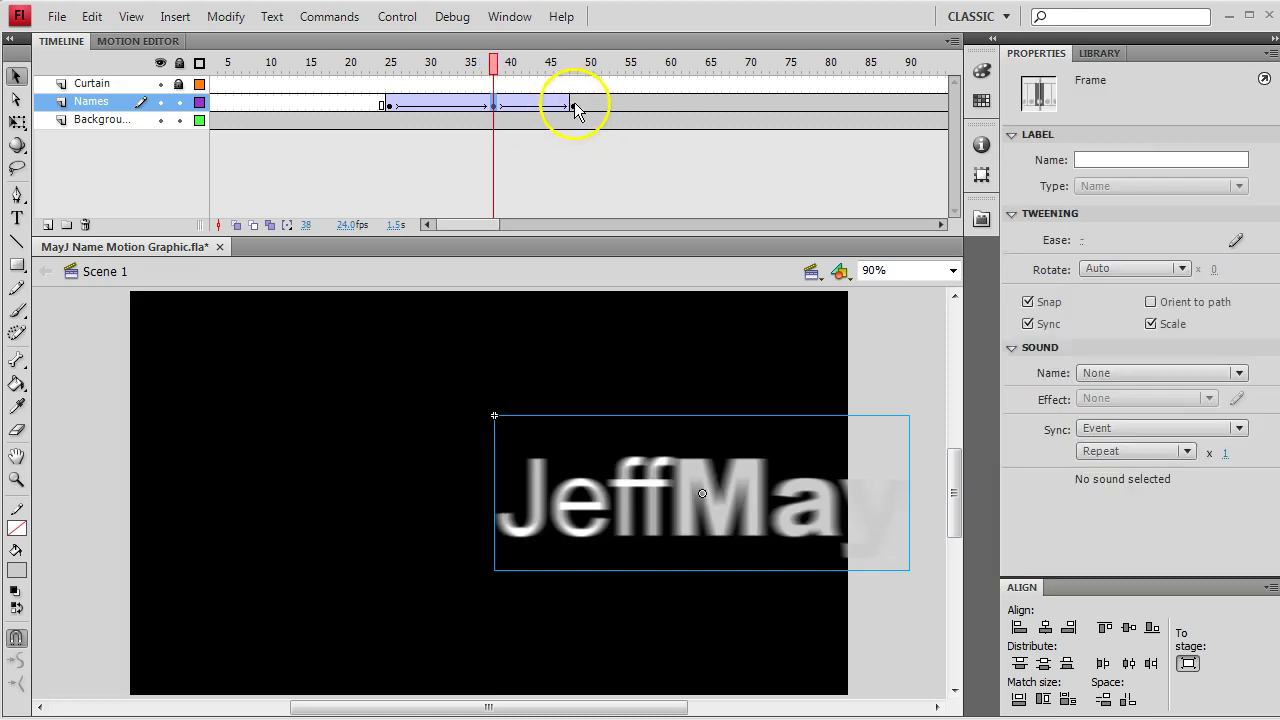
click(574, 105)
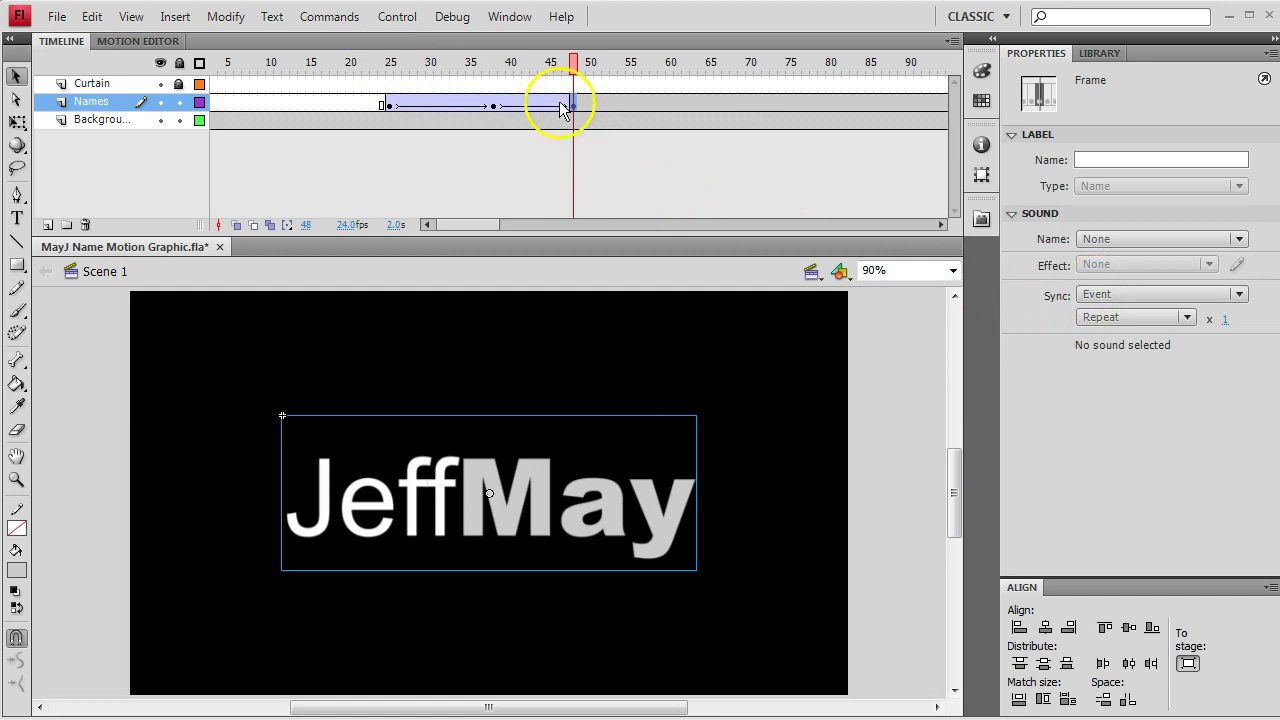
click(651, 531)
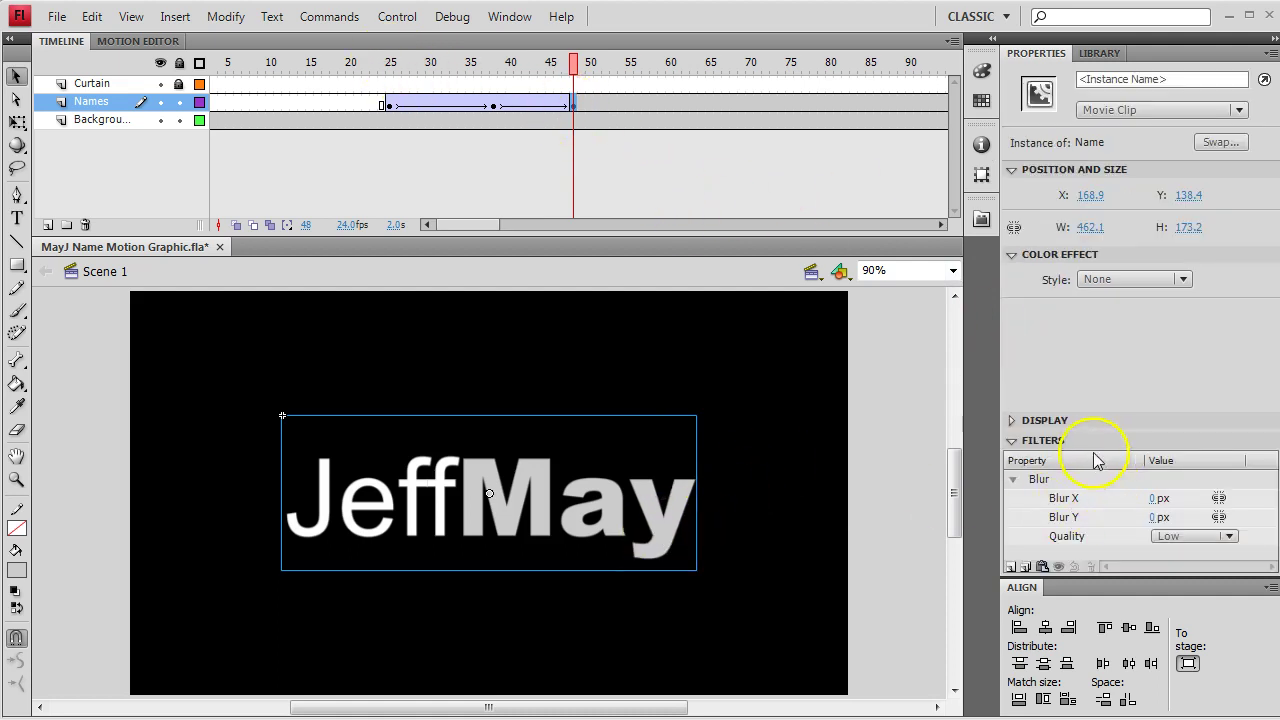
click(390, 104)
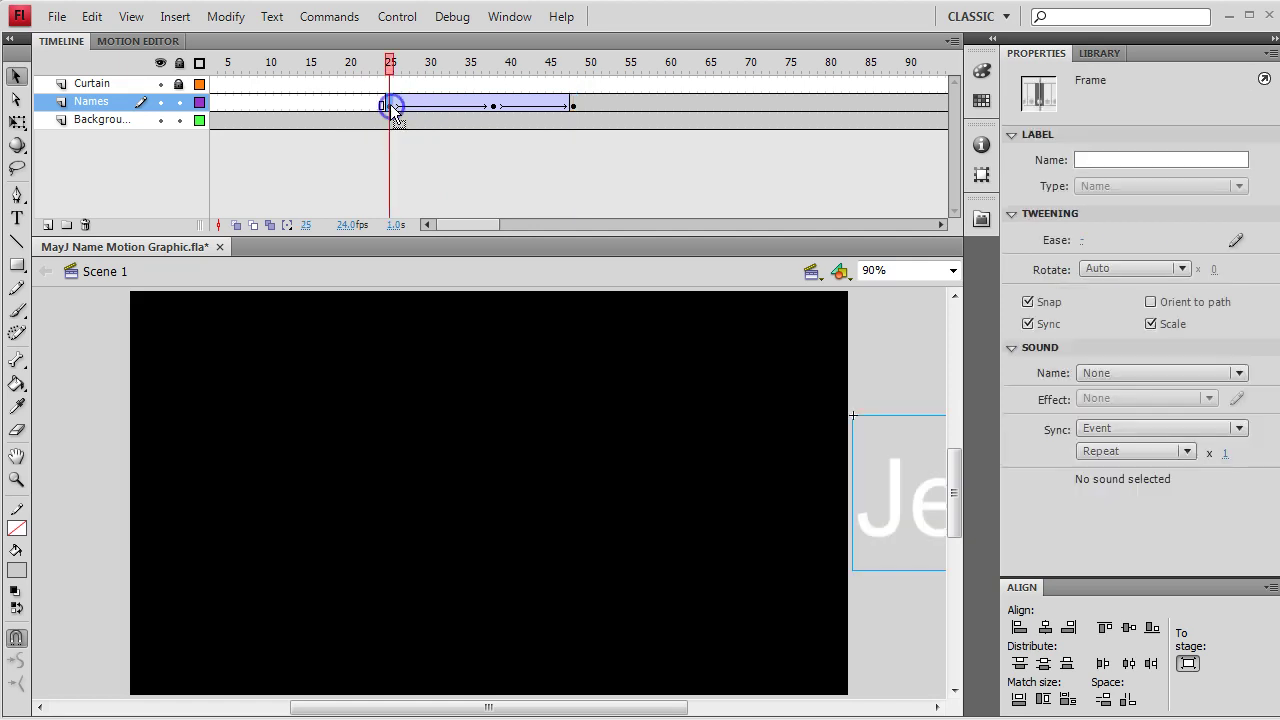
click(893, 503)
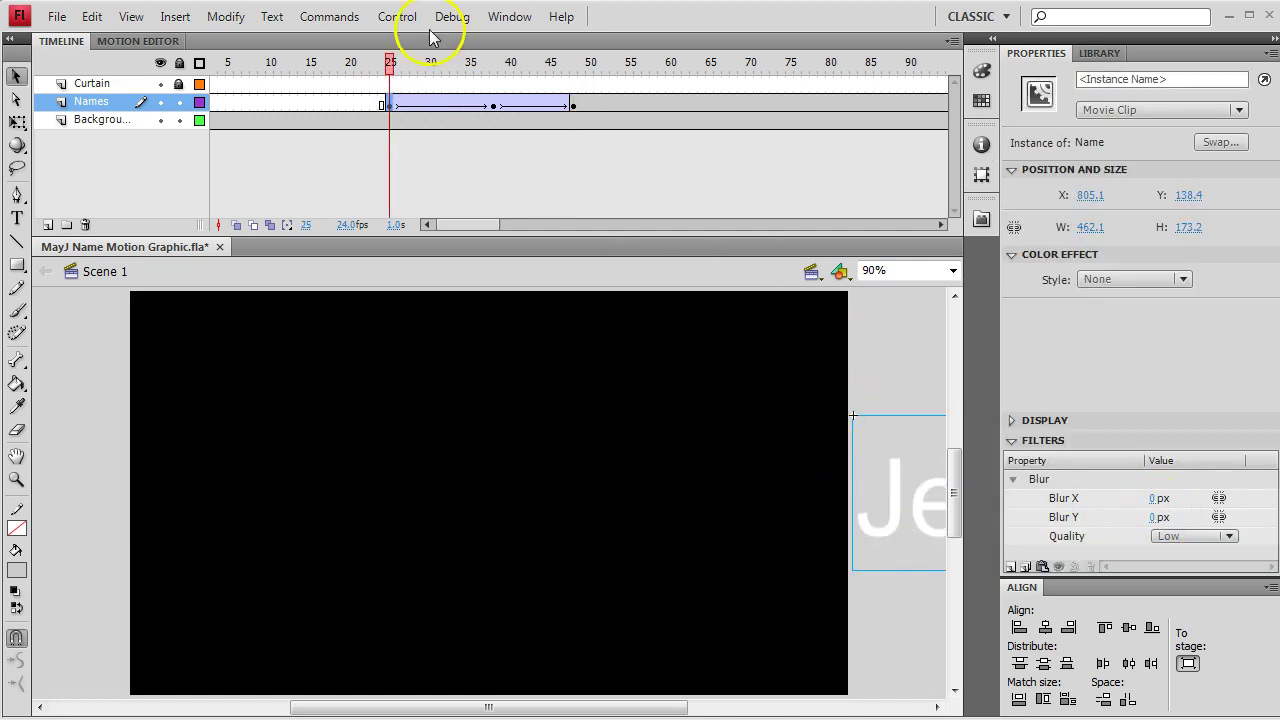
drag(391, 63, 557, 74)
key(ctrl+Return)
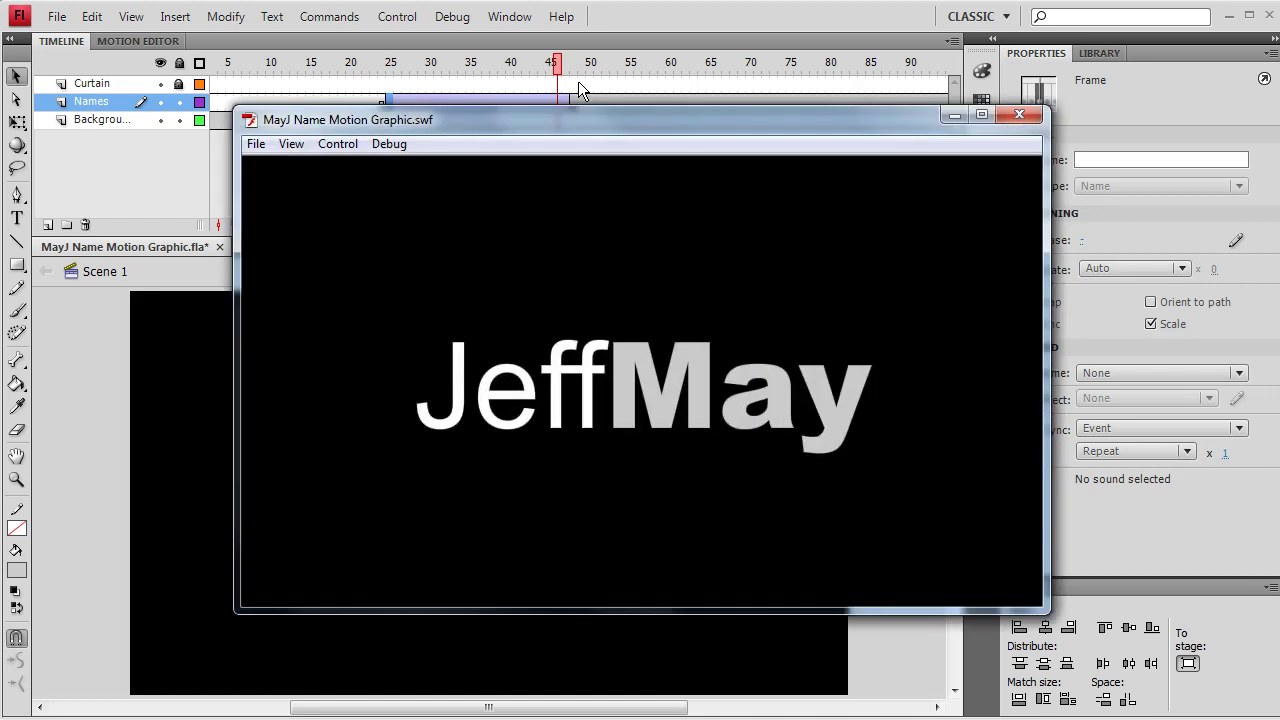
click(1021, 116)
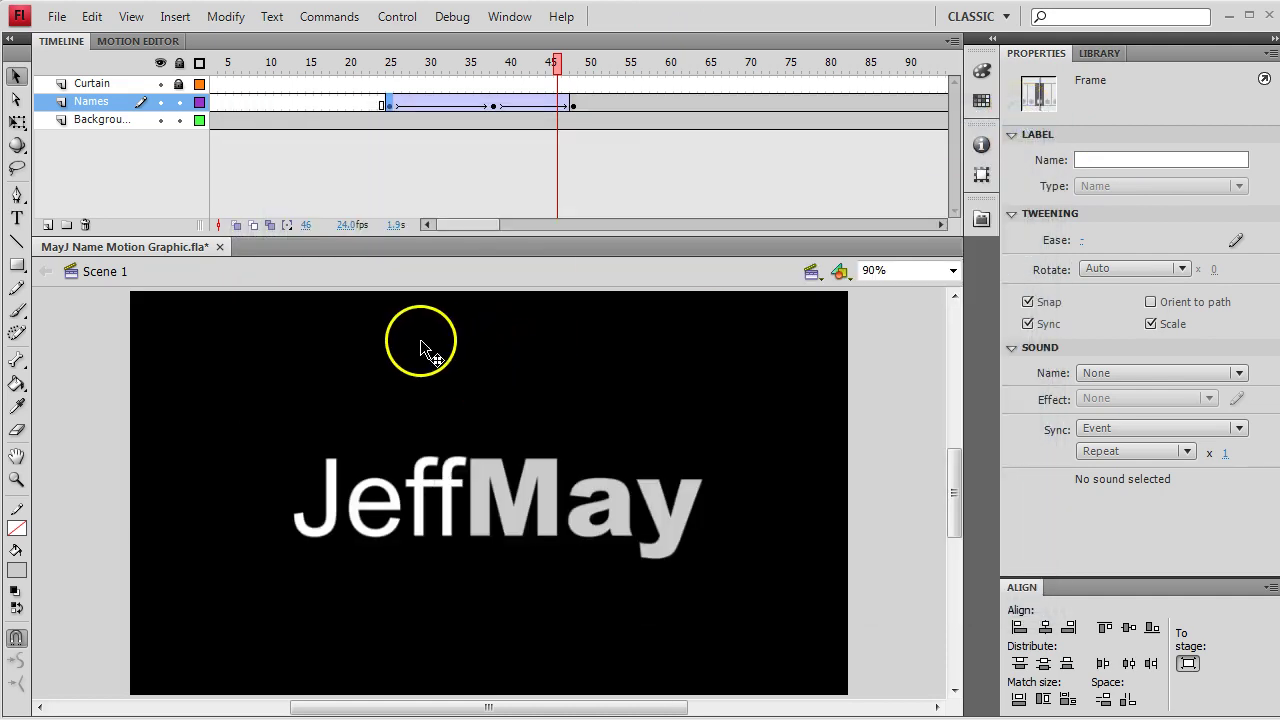
click(57, 16)
click(88, 180)
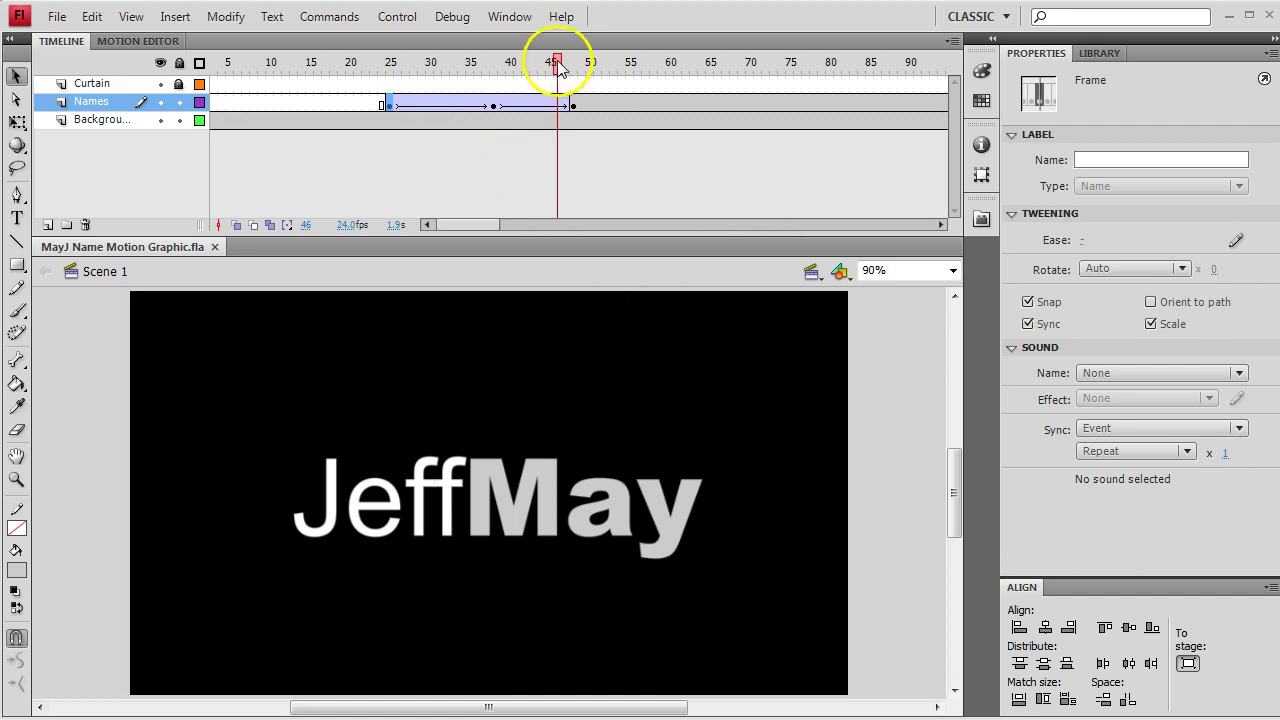
mouse_move(557, 62)
mouse_down()
mouse_move(425, 68)
mouse_move(543, 63)
mouse_up()
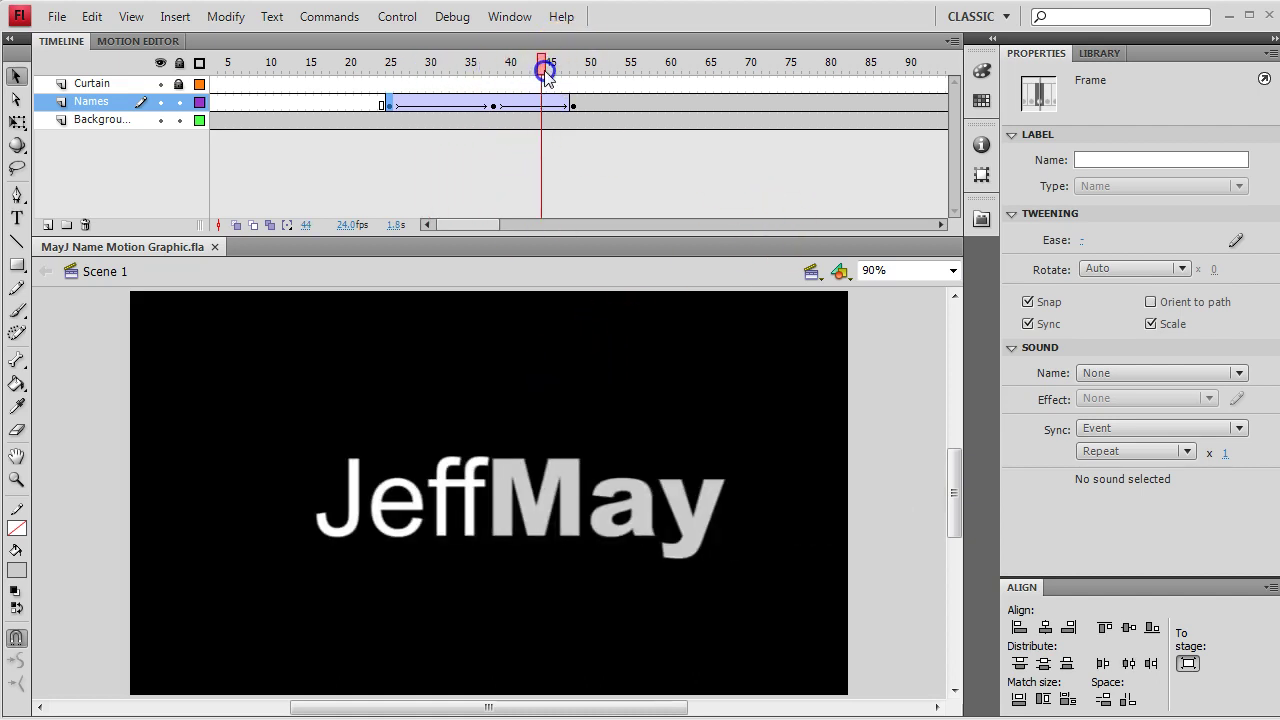
Step: Add a new layer above Names and name it Cursor
click(48, 226)
double_click(95, 104)
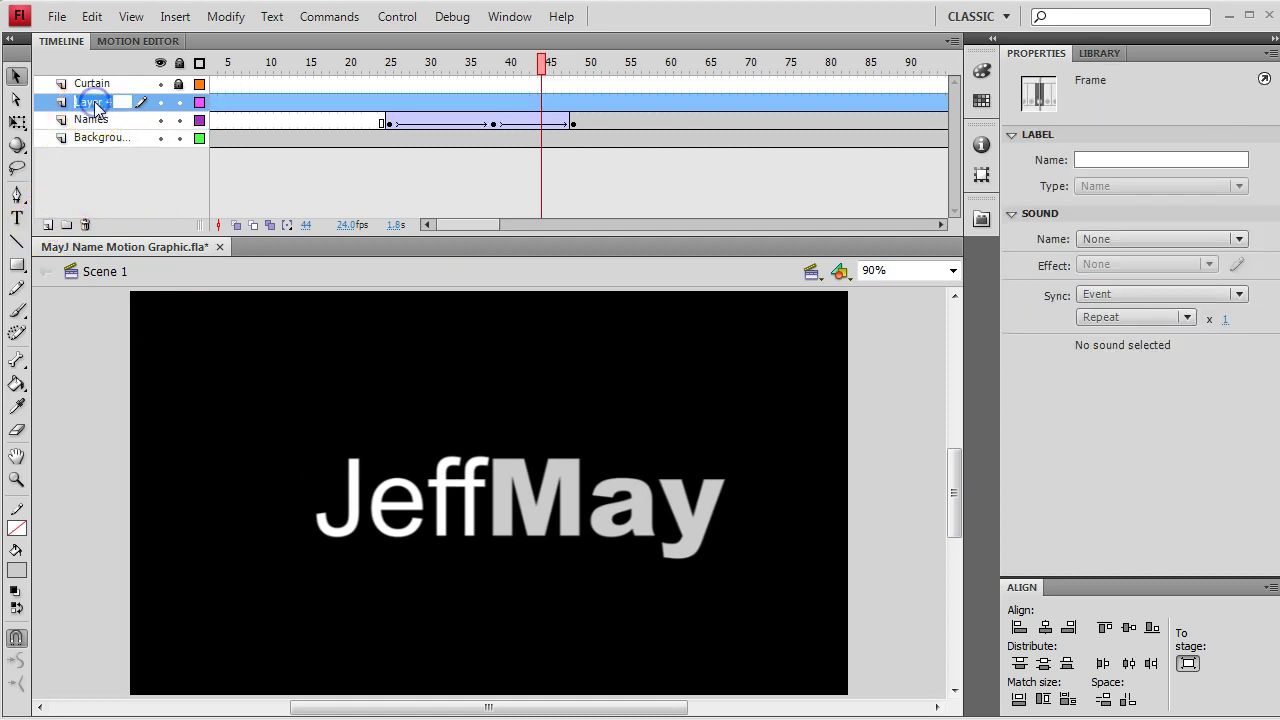
text(Curs)
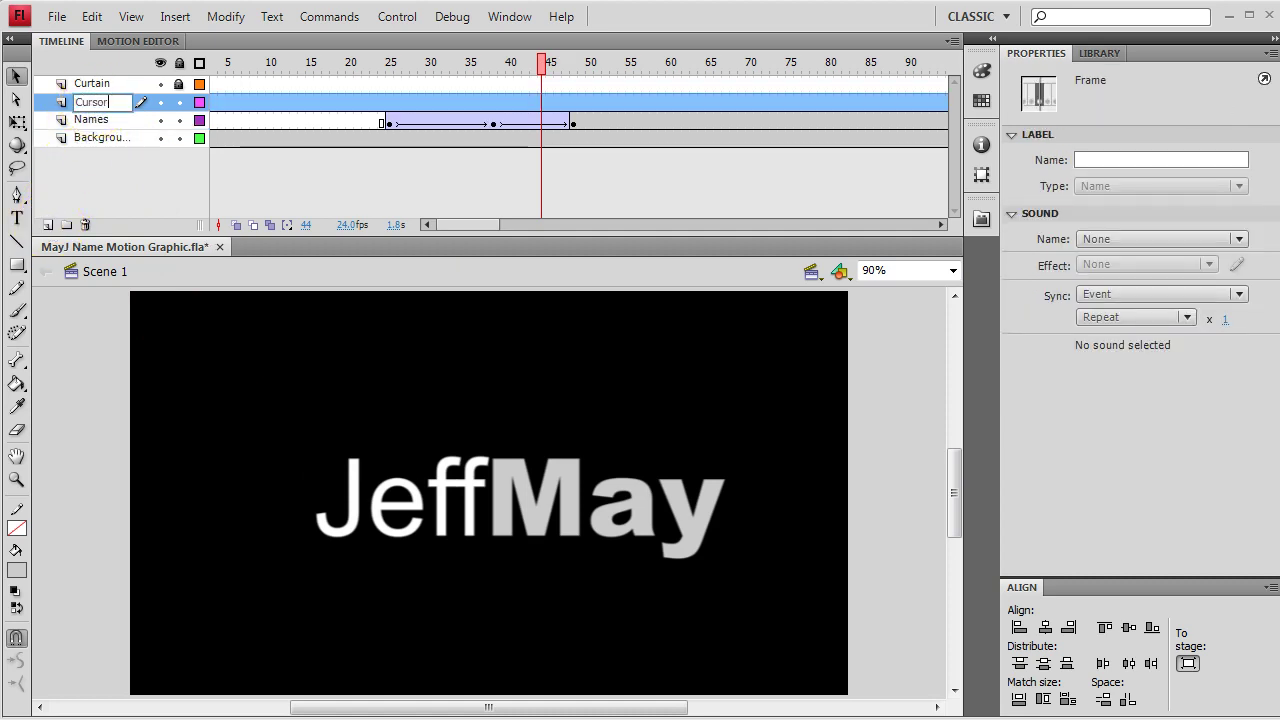
text(or)
key(Return)
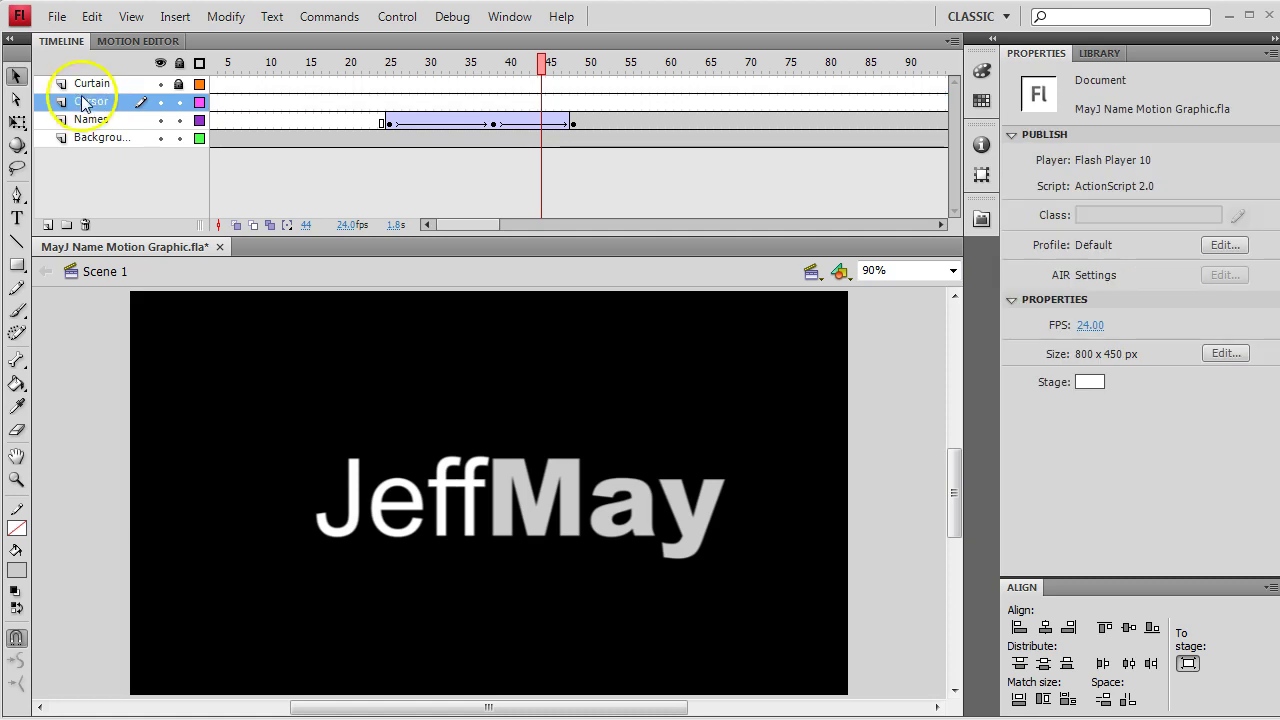
Step: Add a second layer above Names named Mask, then return to frame 28
click(88, 120)
click(47, 224)
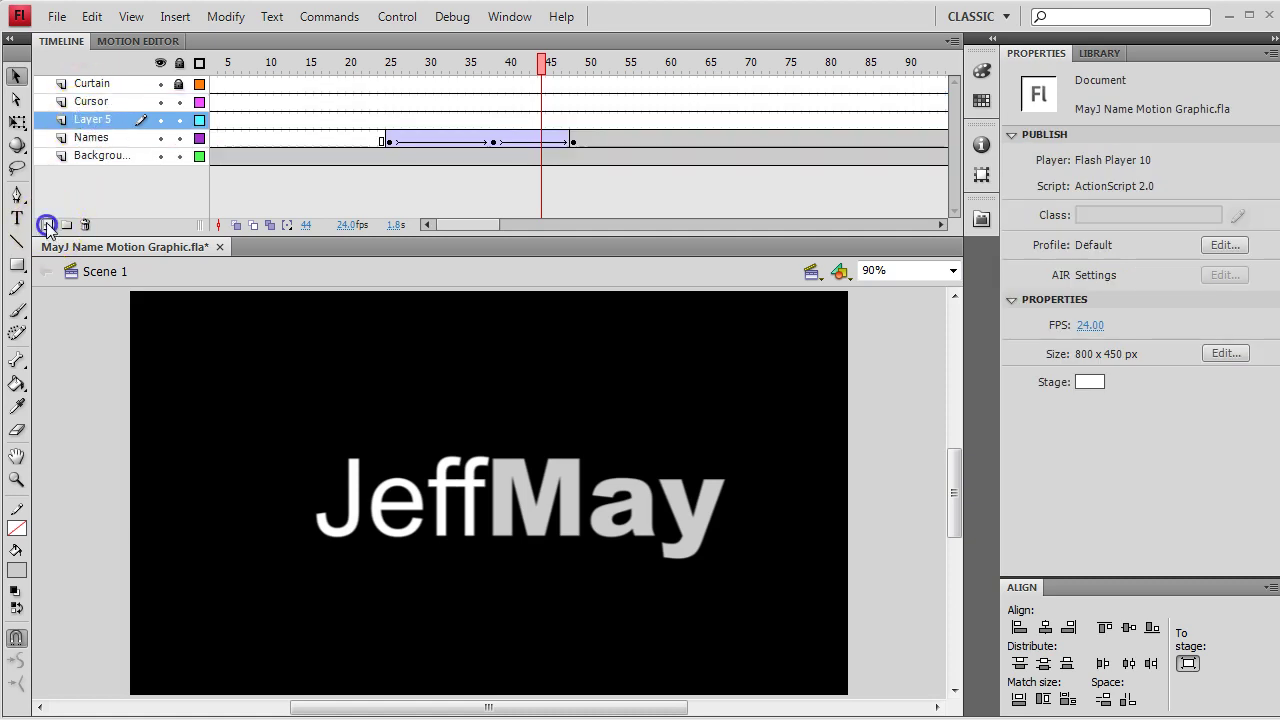
double_click(93, 120)
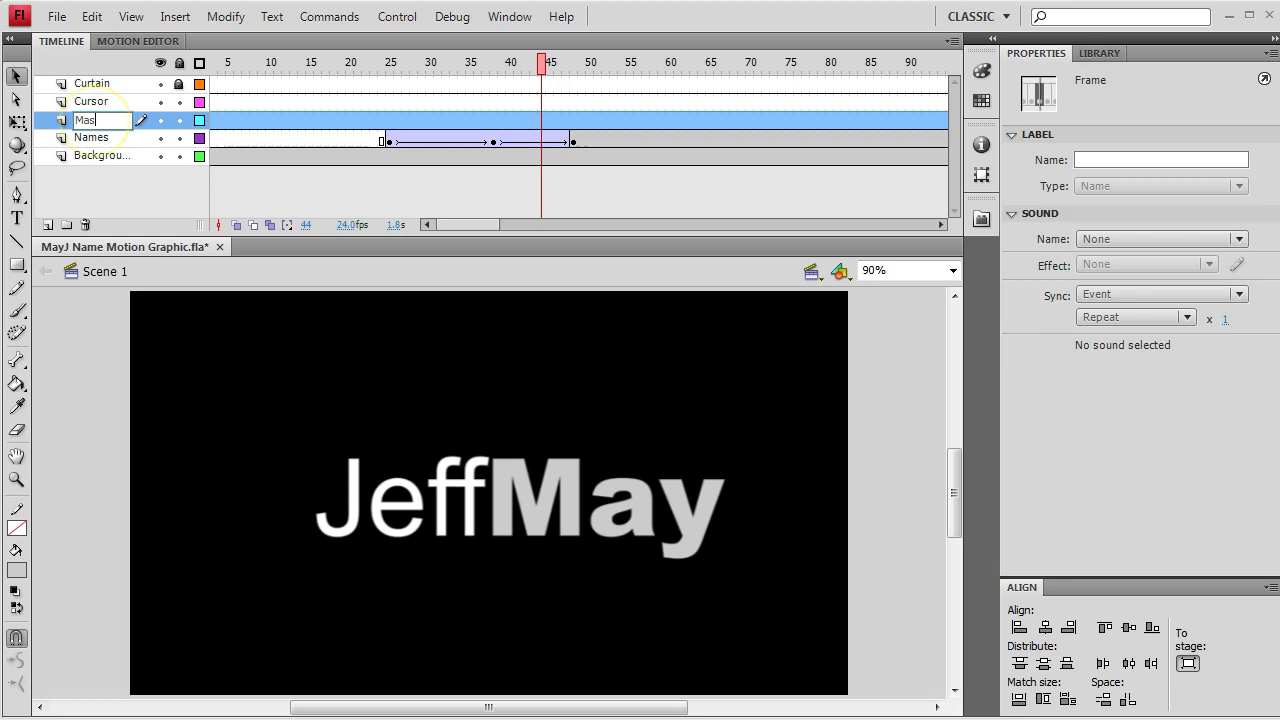
key(Return)
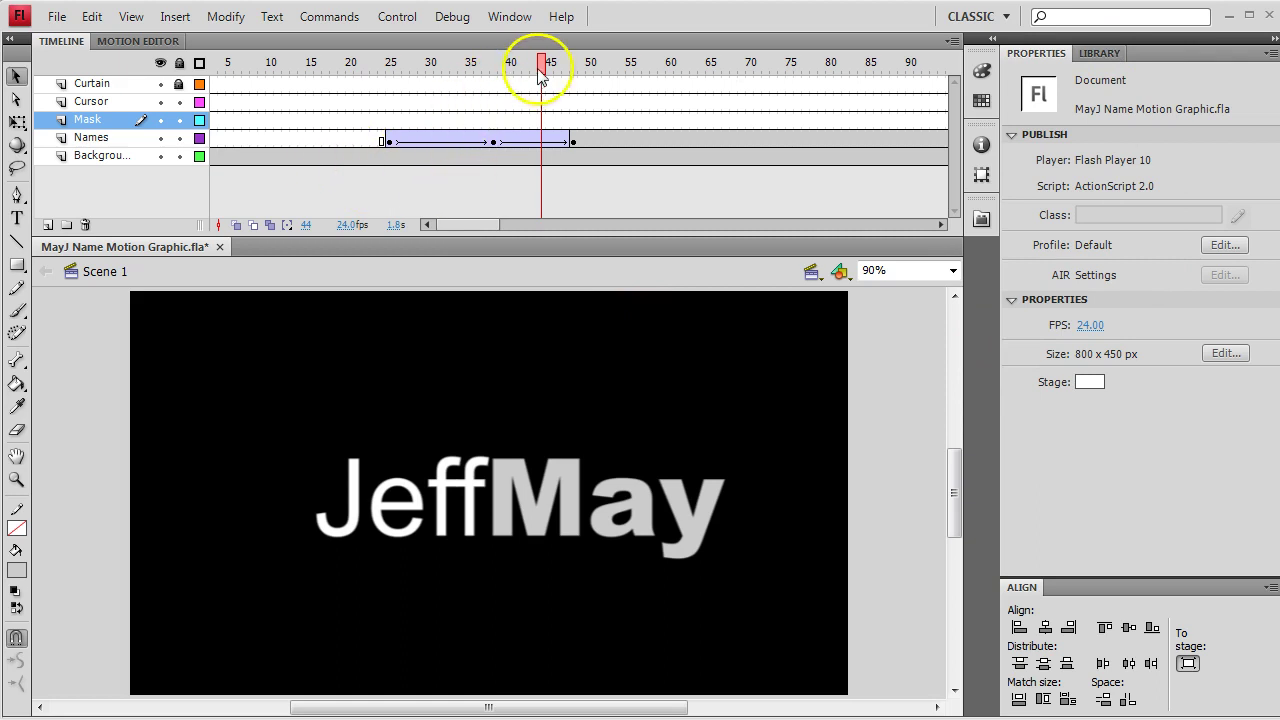
drag(541, 62, 413, 86)
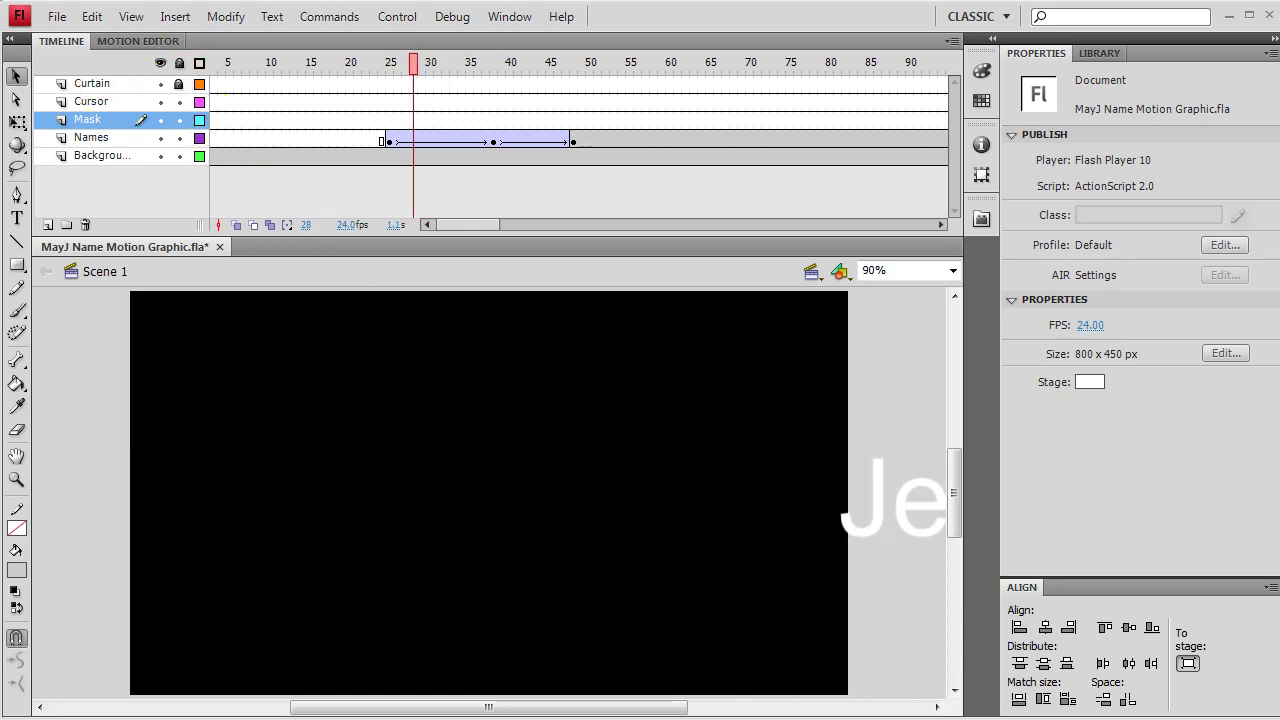
Step: Set the fill colour to white, pick the Rectangle Tool, and move to frame 39
click(20, 578)
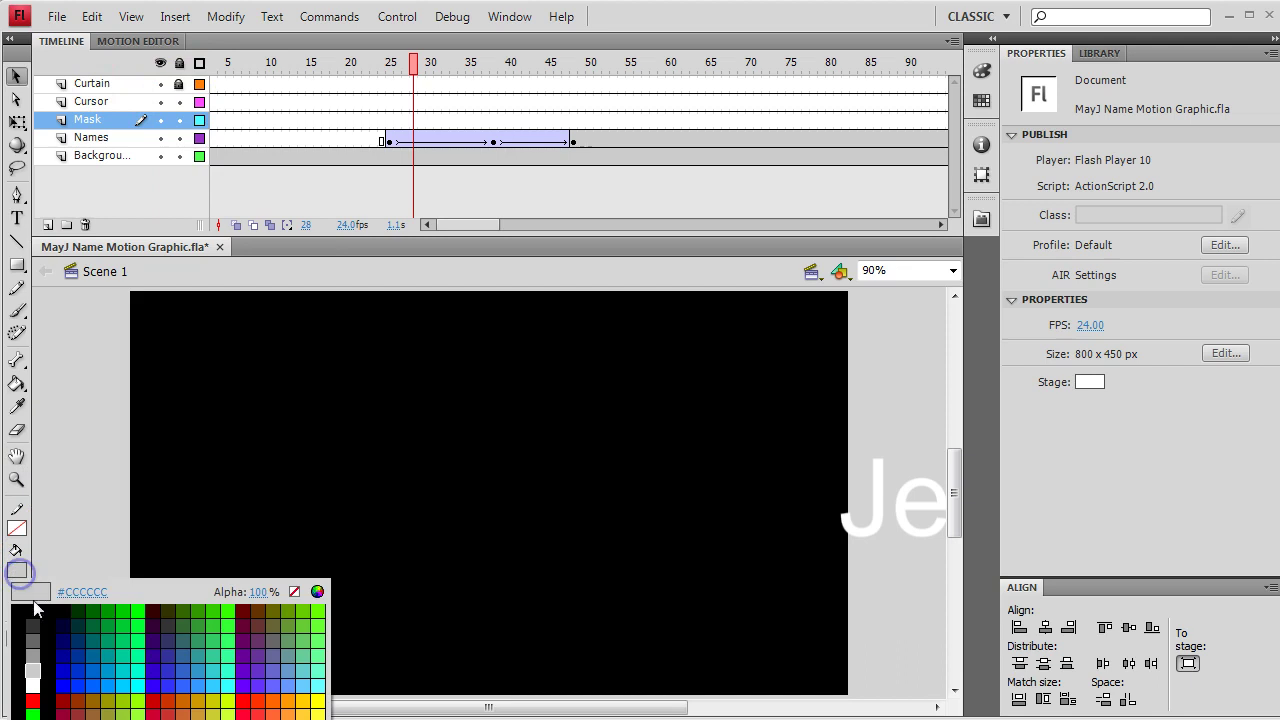
click(30, 666)
click(16, 265)
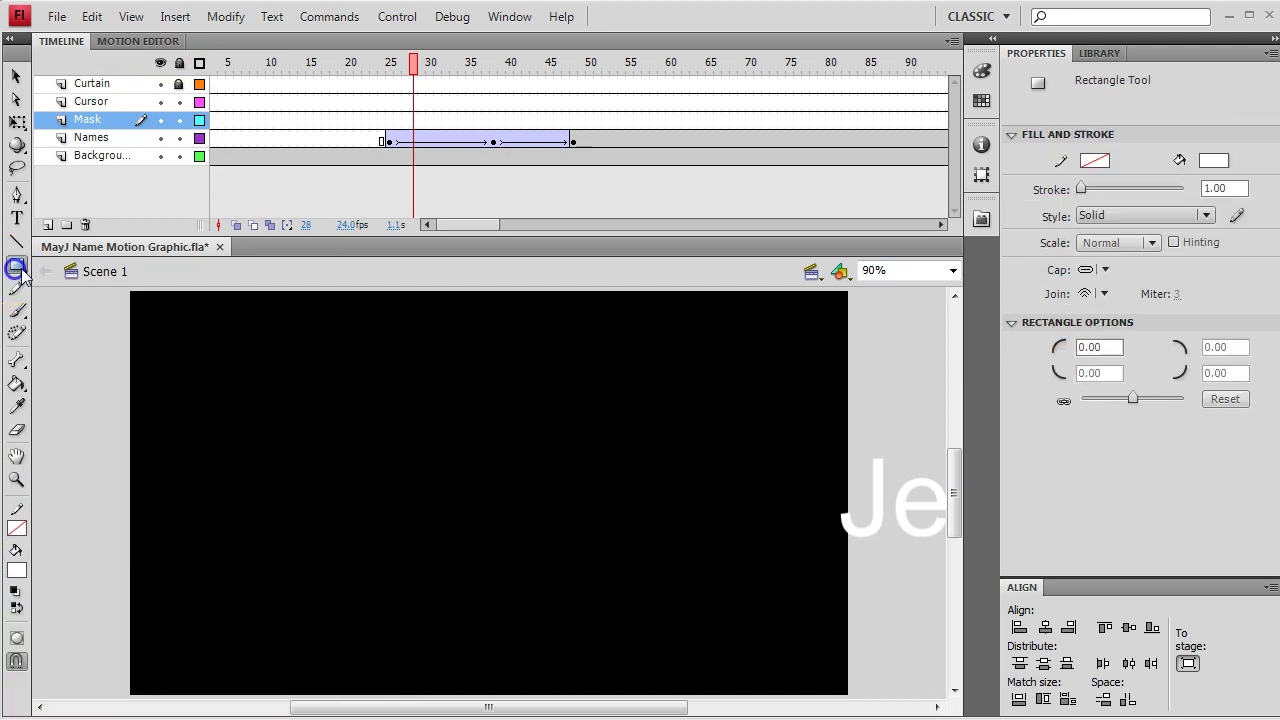
drag(413, 62, 503, 63)
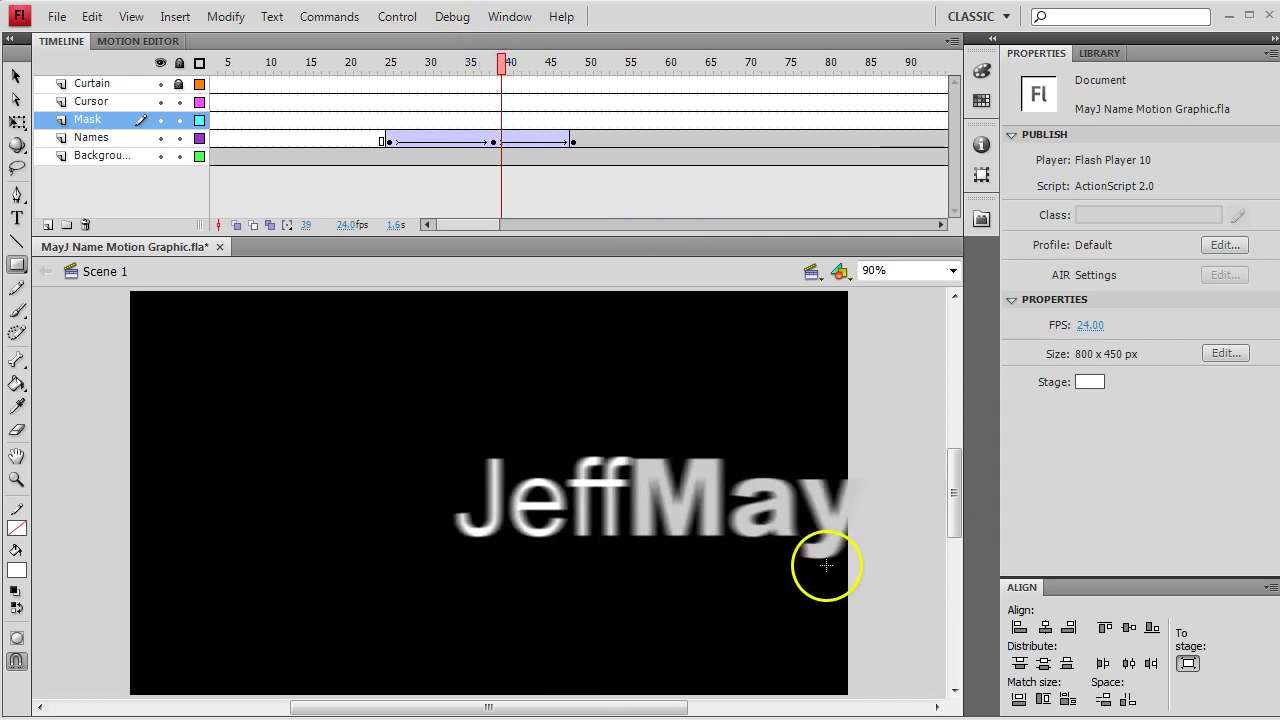
Step: Insert a blank keyframe at frame 39 on Cursor and draw a thin white bar after 'Ma'
click(503, 101)
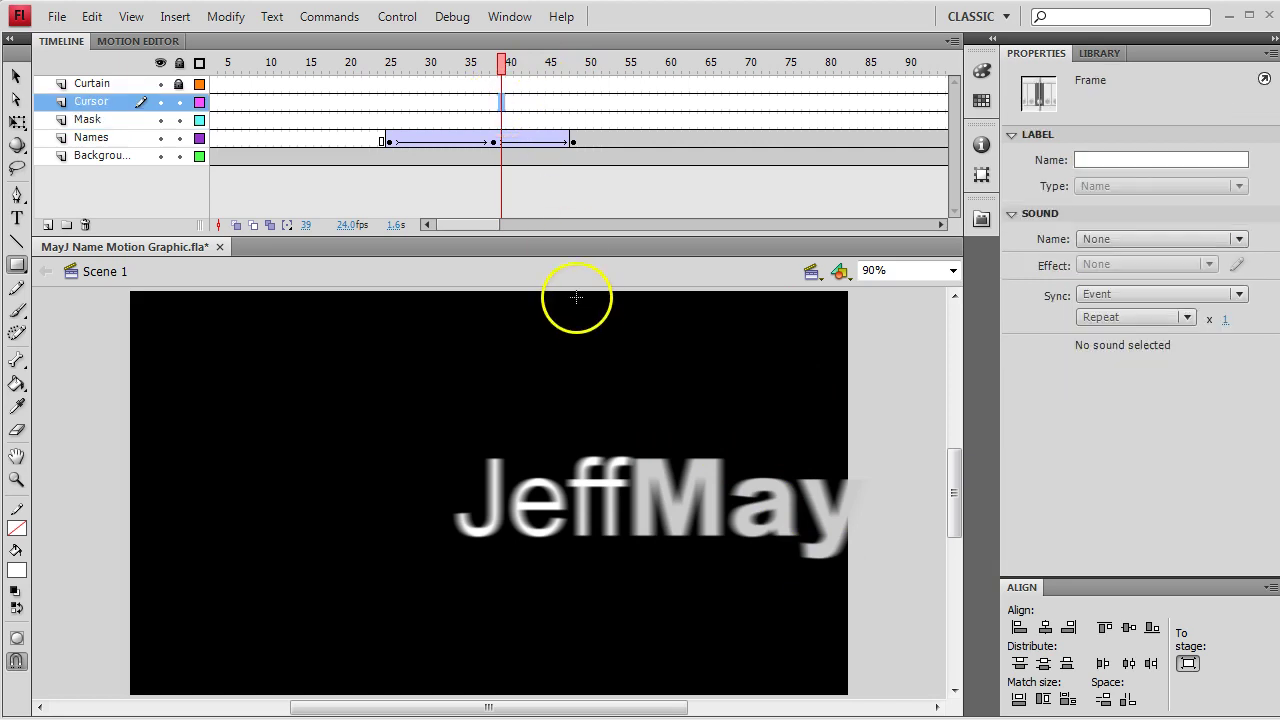
key(F7)
click(502, 103)
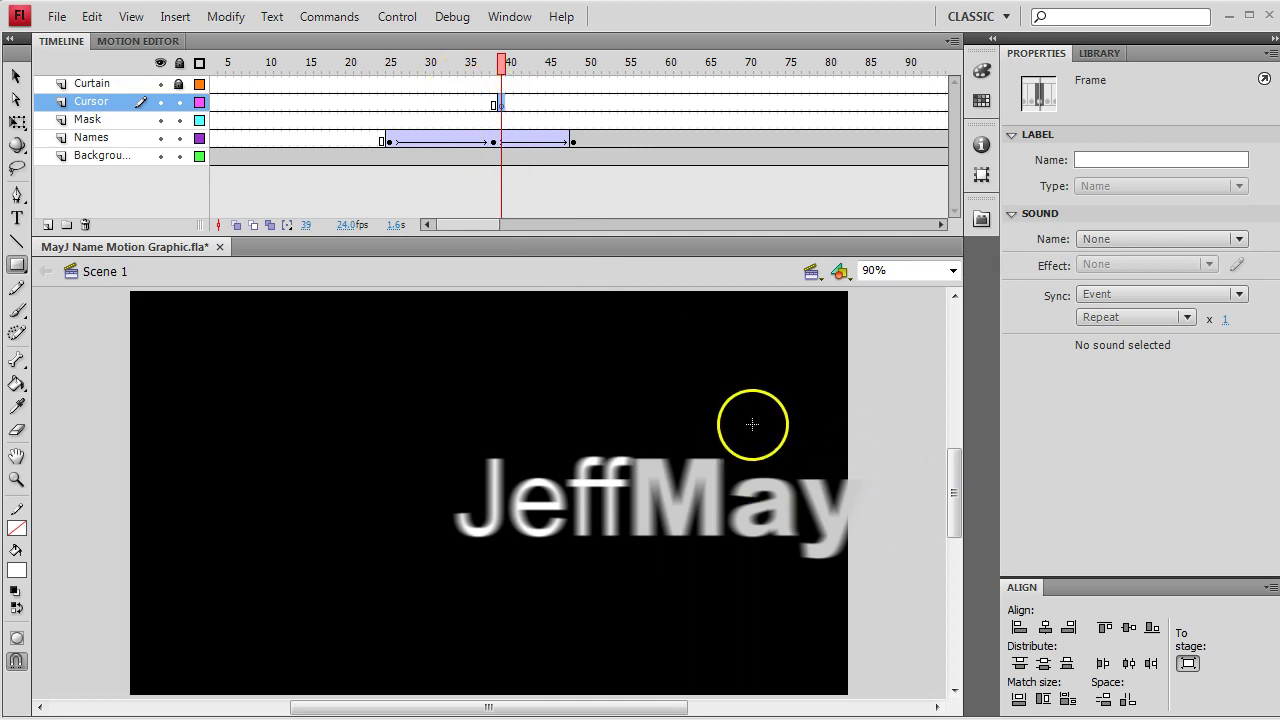
drag(783, 442, 797, 576)
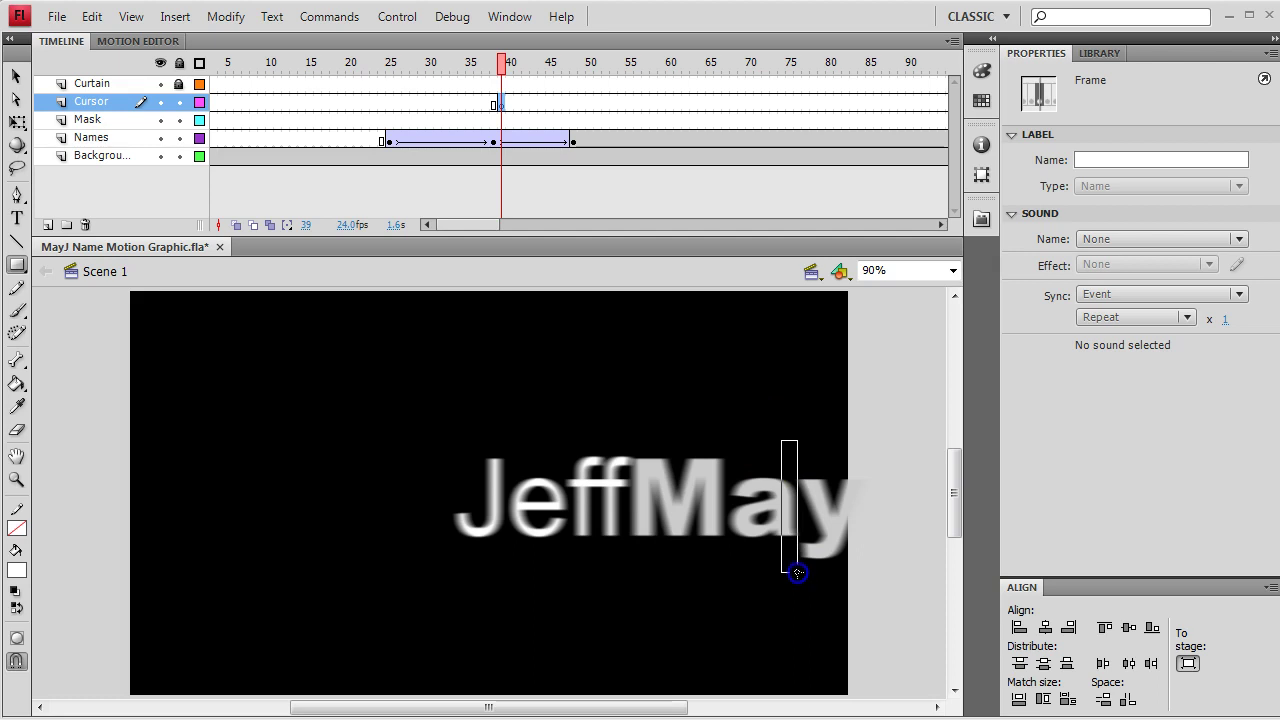
drag(793, 572, 793, 571)
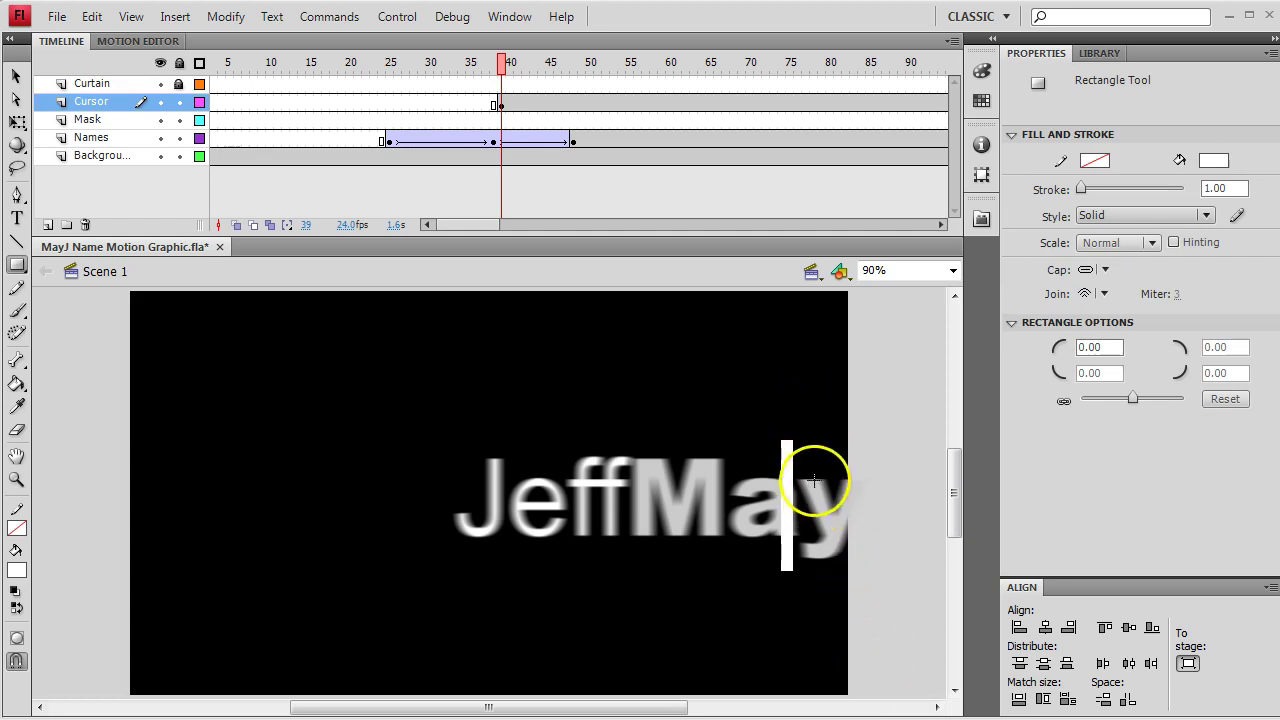
click(501, 120)
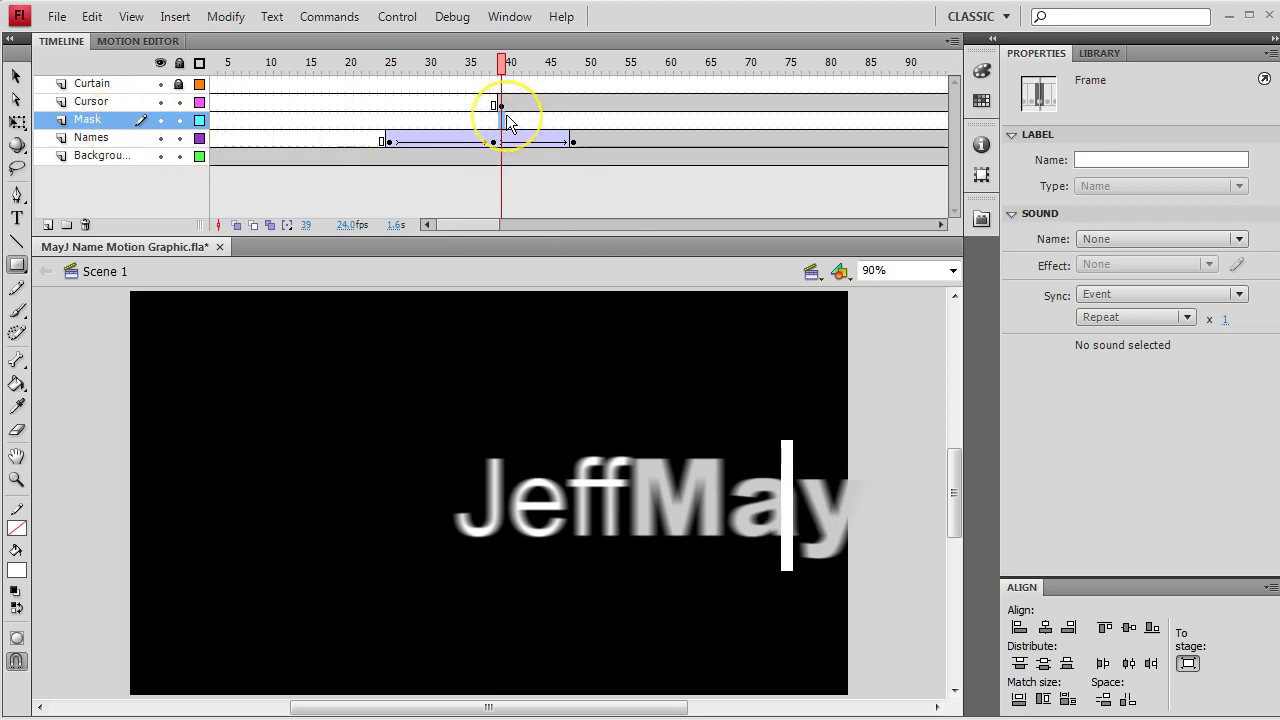
Step: Keyframe frame 39 on Mask, draw a black rectangle over the 'y', and lock Mask
key(F6)
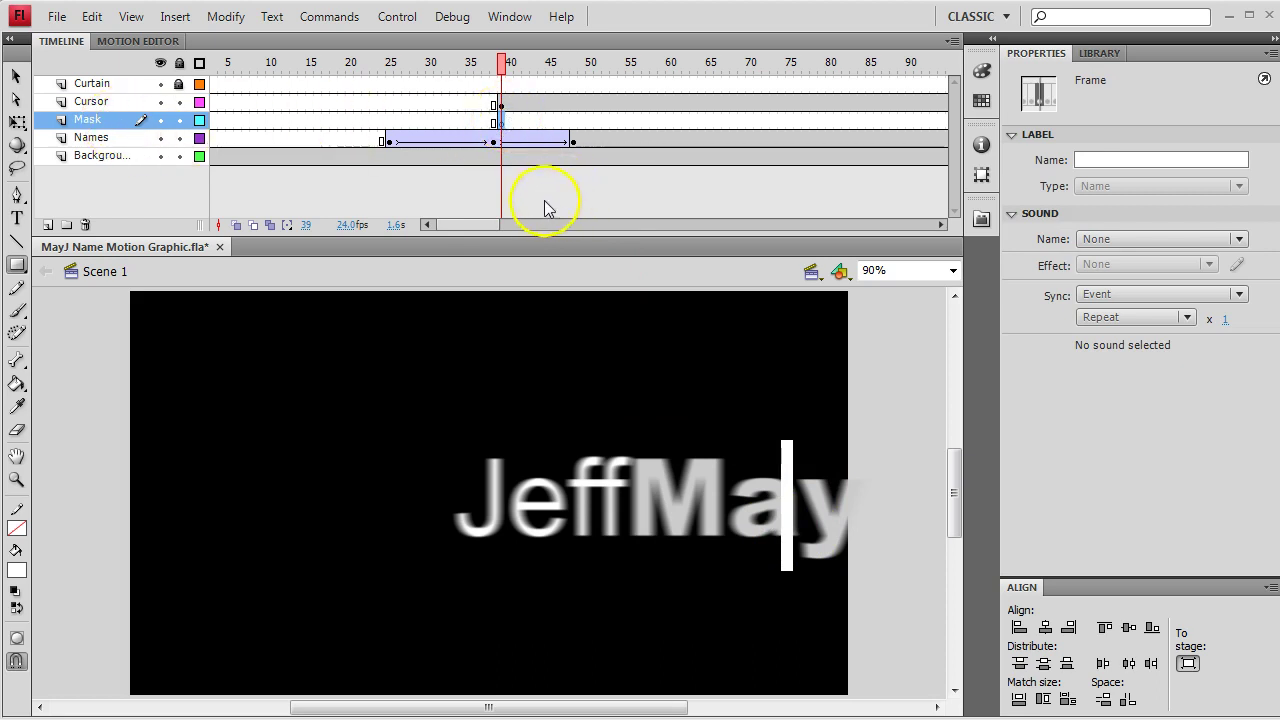
click(18, 266)
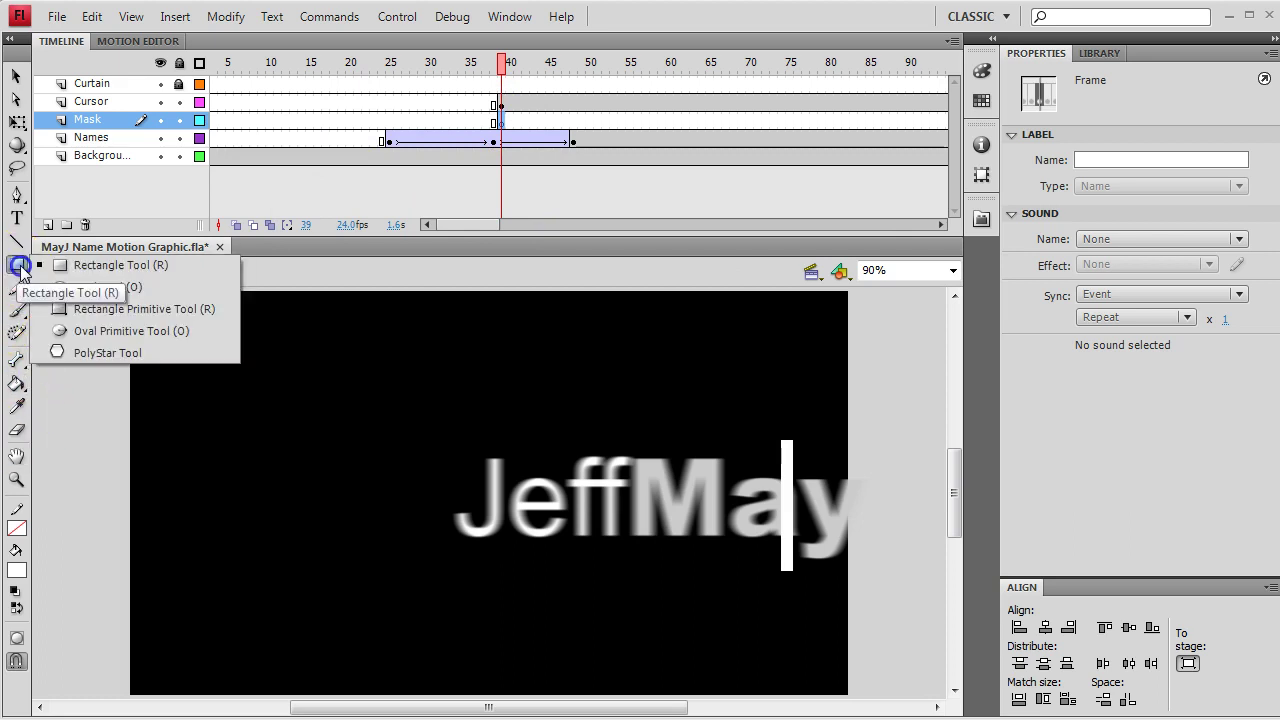
click(17, 571)
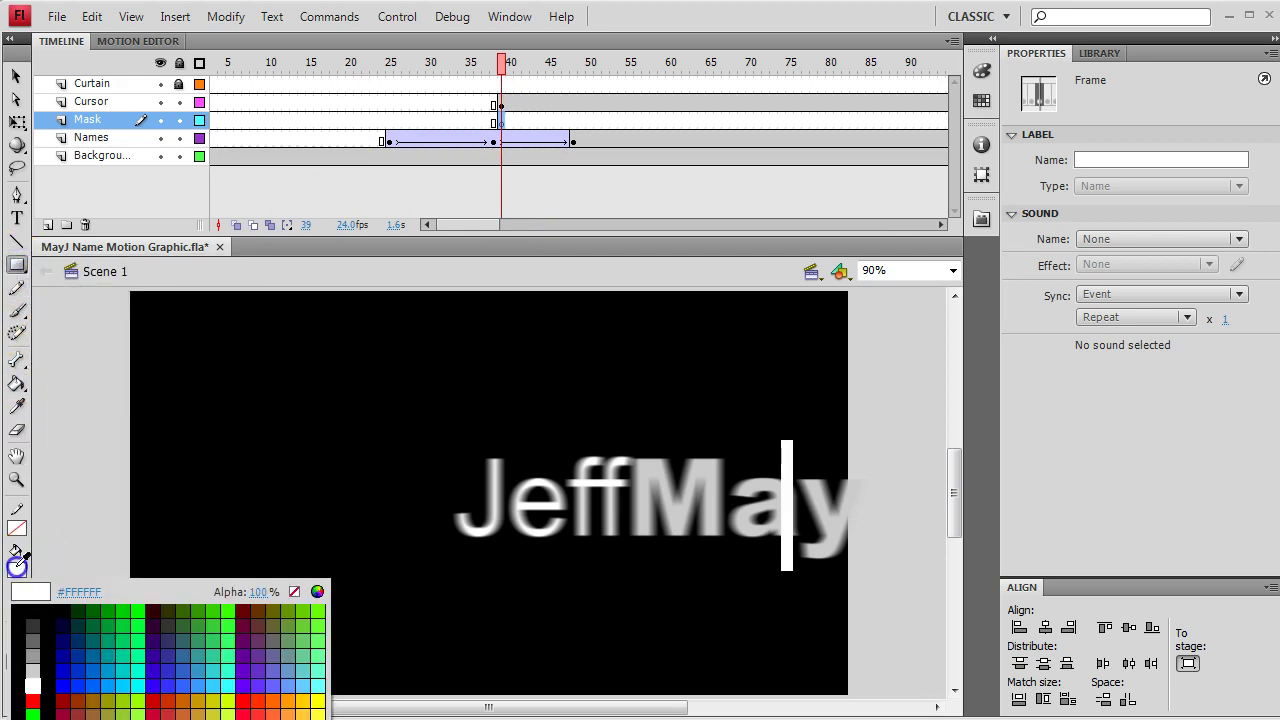
click(33, 608)
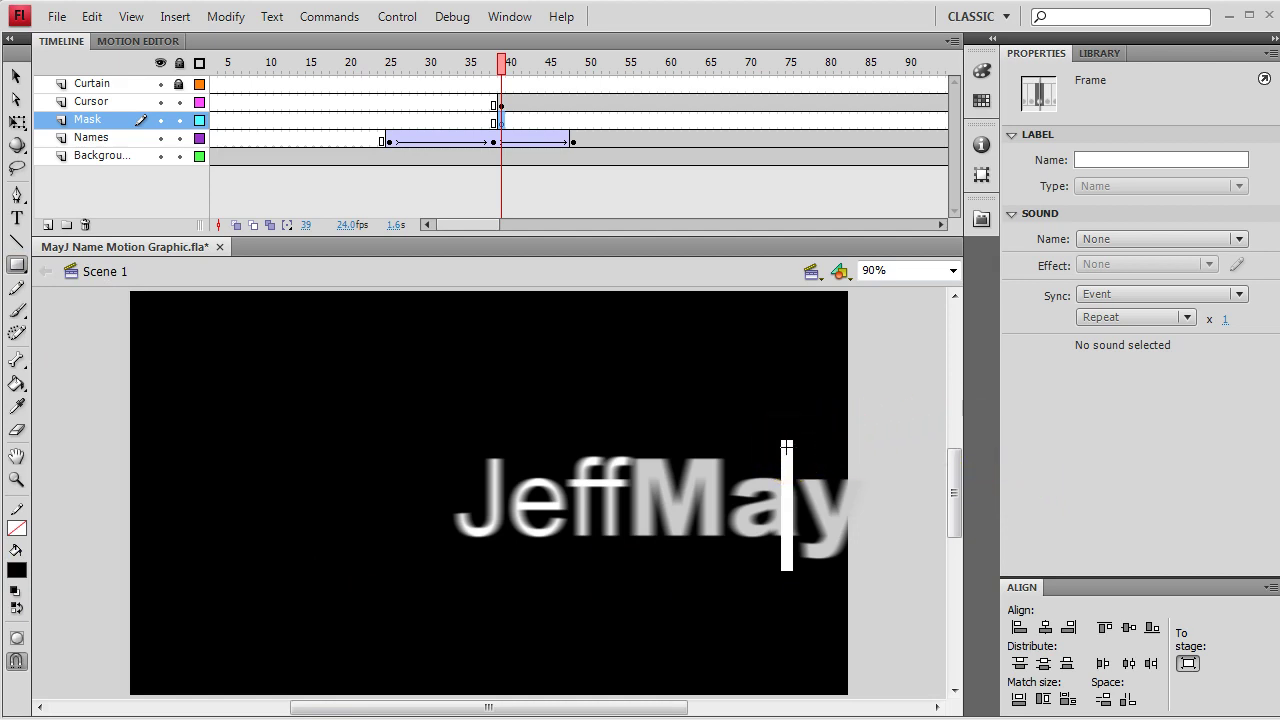
mouse_move(820, 484)
mouse_down()
mouse_move(843, 576)
mouse_move(882, 570)
mouse_move(868, 569)
mouse_up()
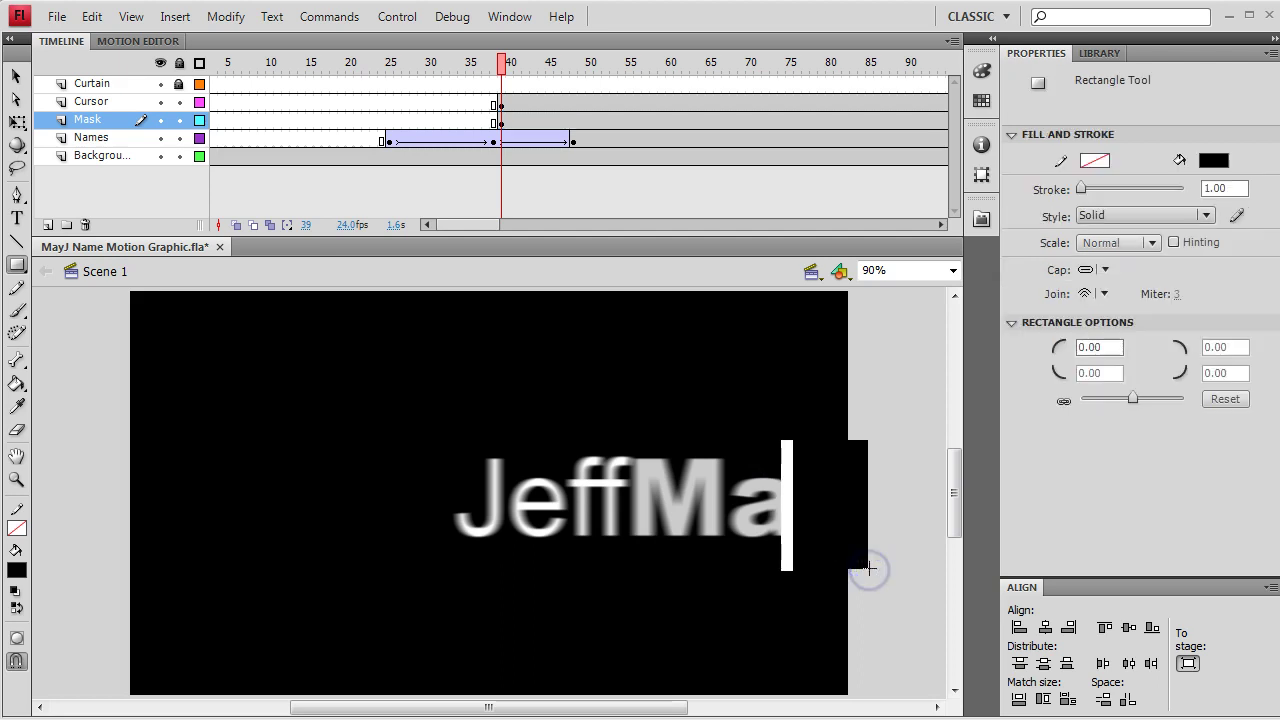
click(15, 78)
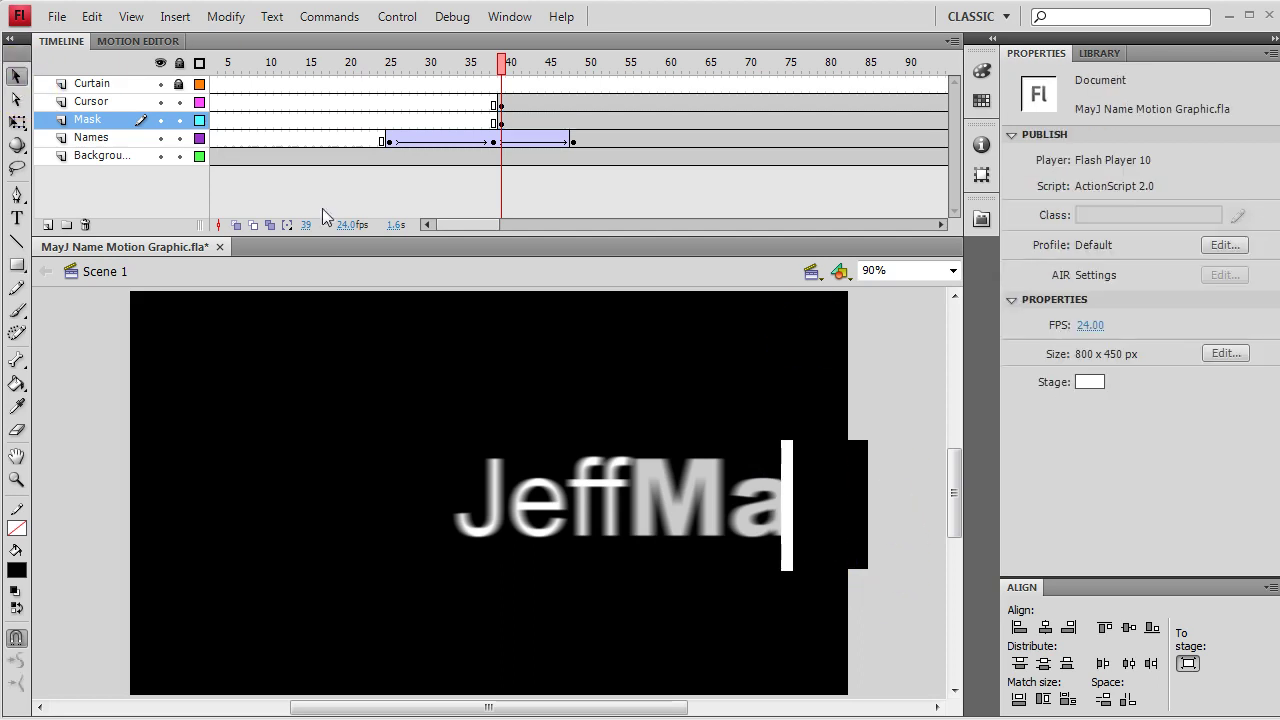
click(846, 530)
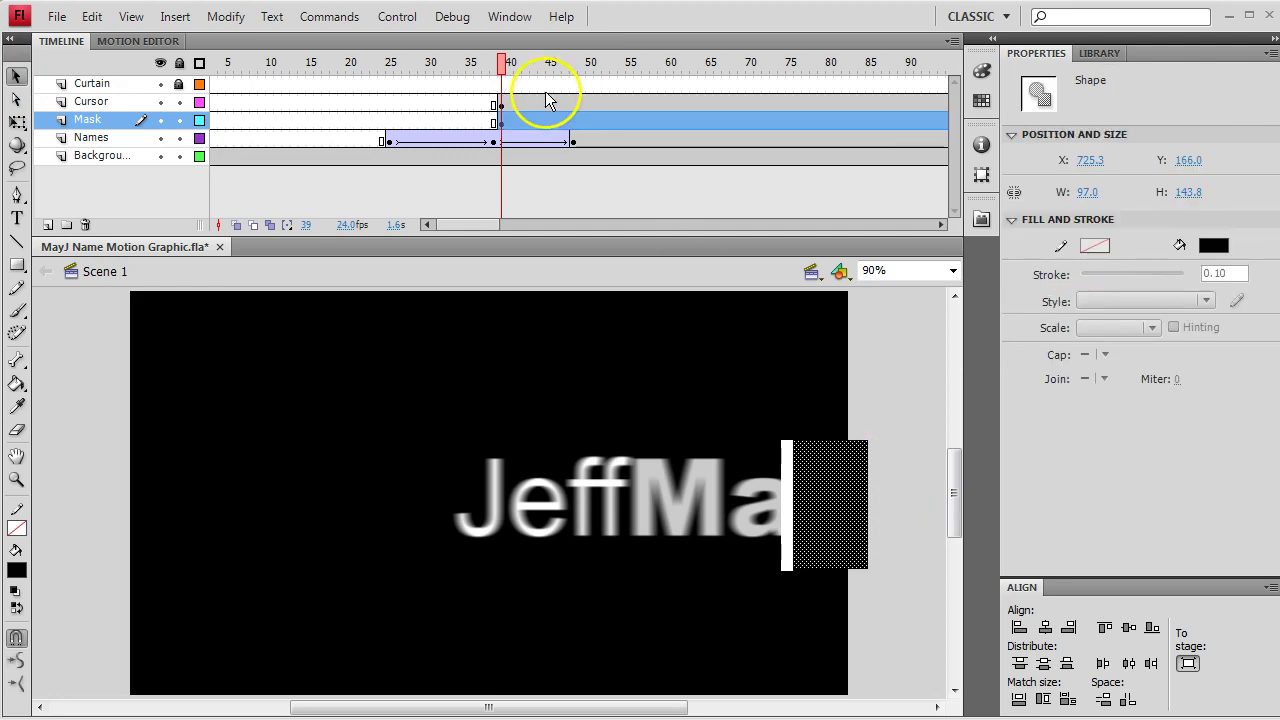
click(179, 120)
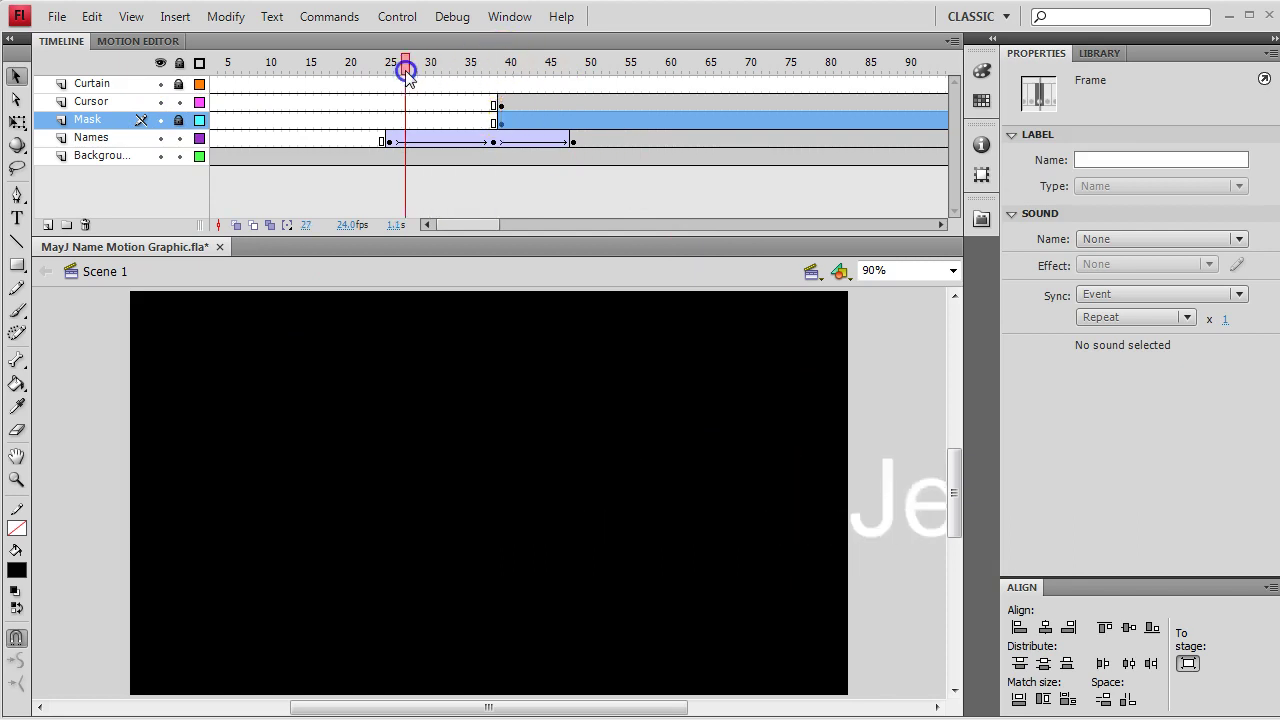
Step: Scrub the timeline and test-play the movie to preview the cursor bar at frame 39
drag(407, 75, 196, 101)
click(501, 103)
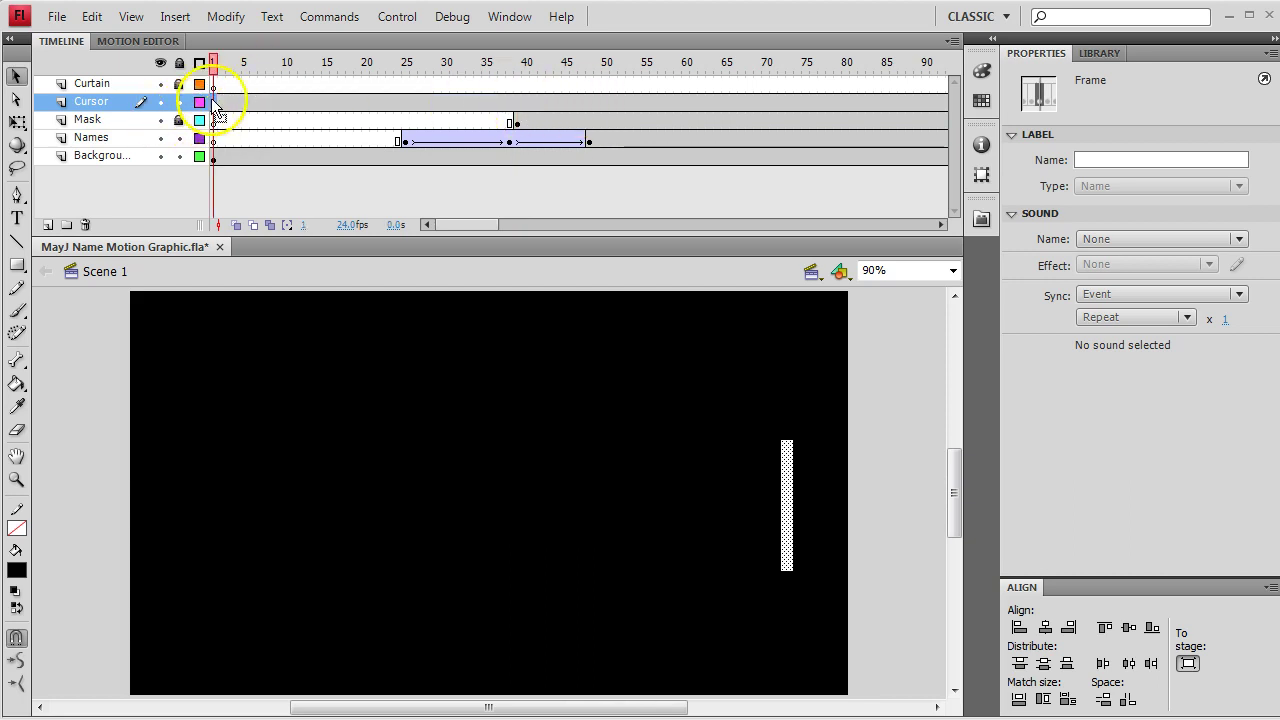
key(ctrl+Return)
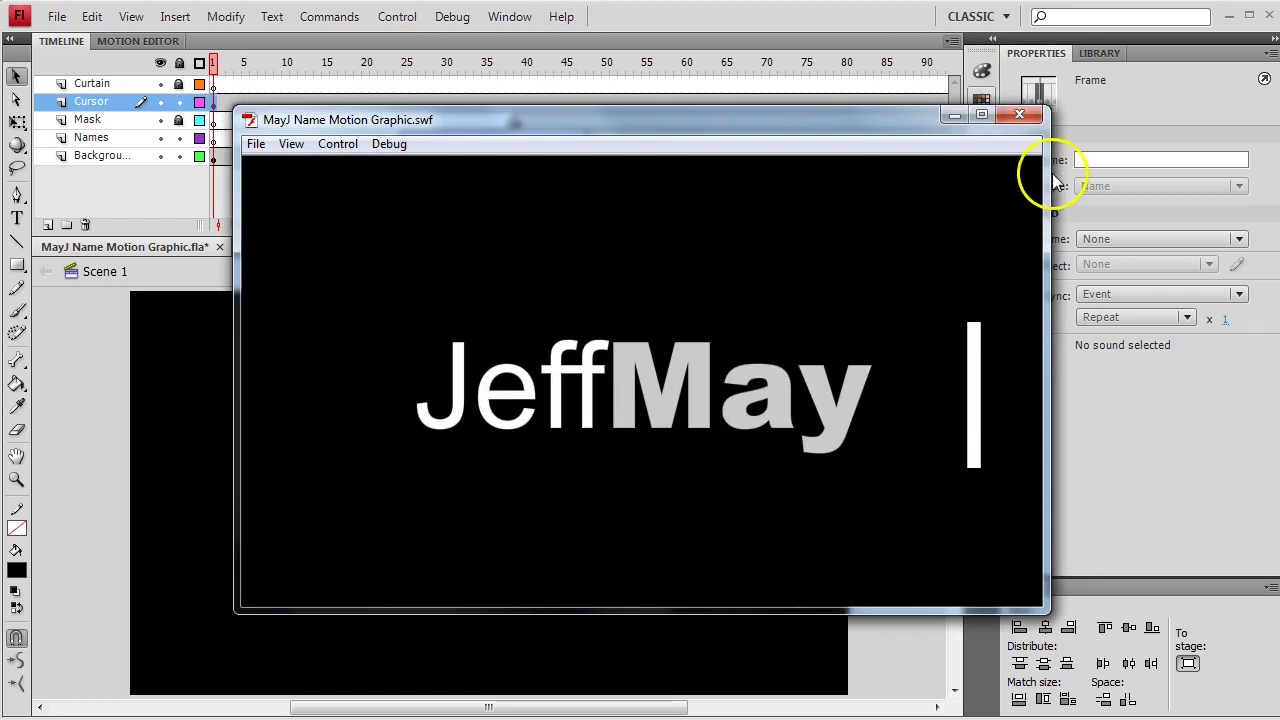
click(1024, 116)
Step: Test the movie again from frame 1, then select frame 1 of the Cursor layer
click(513, 121)
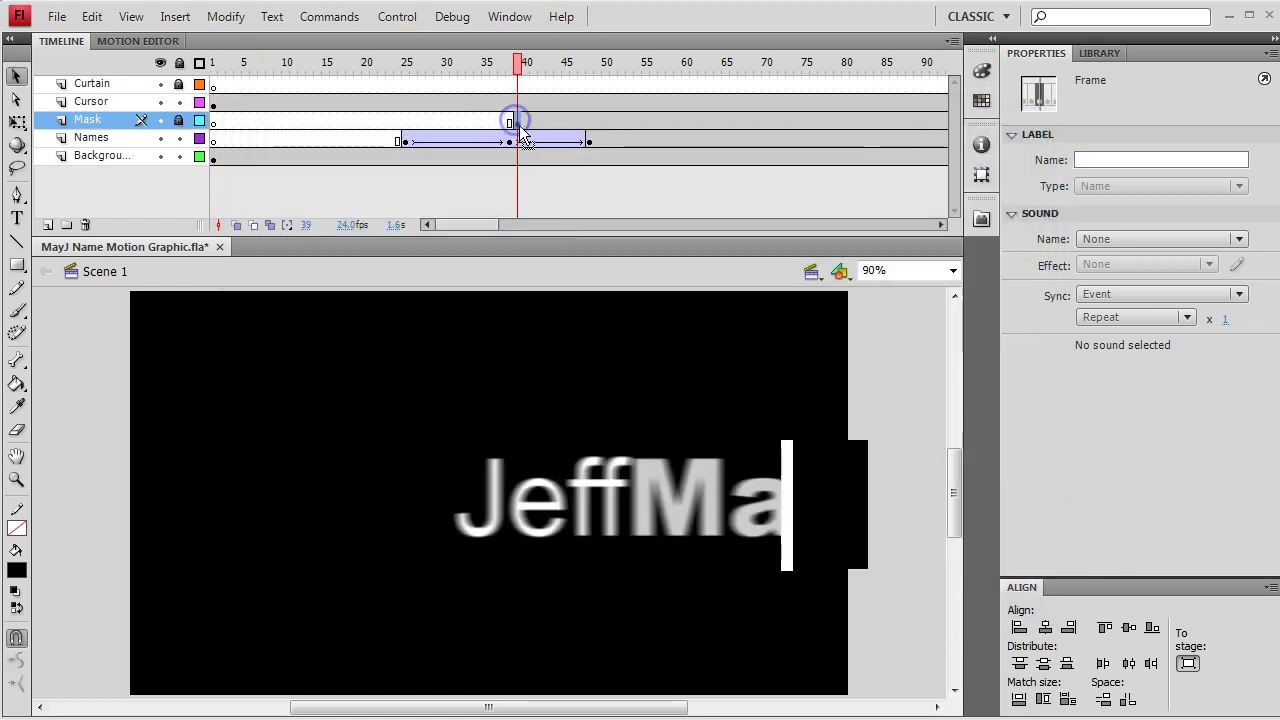
click(210, 122)
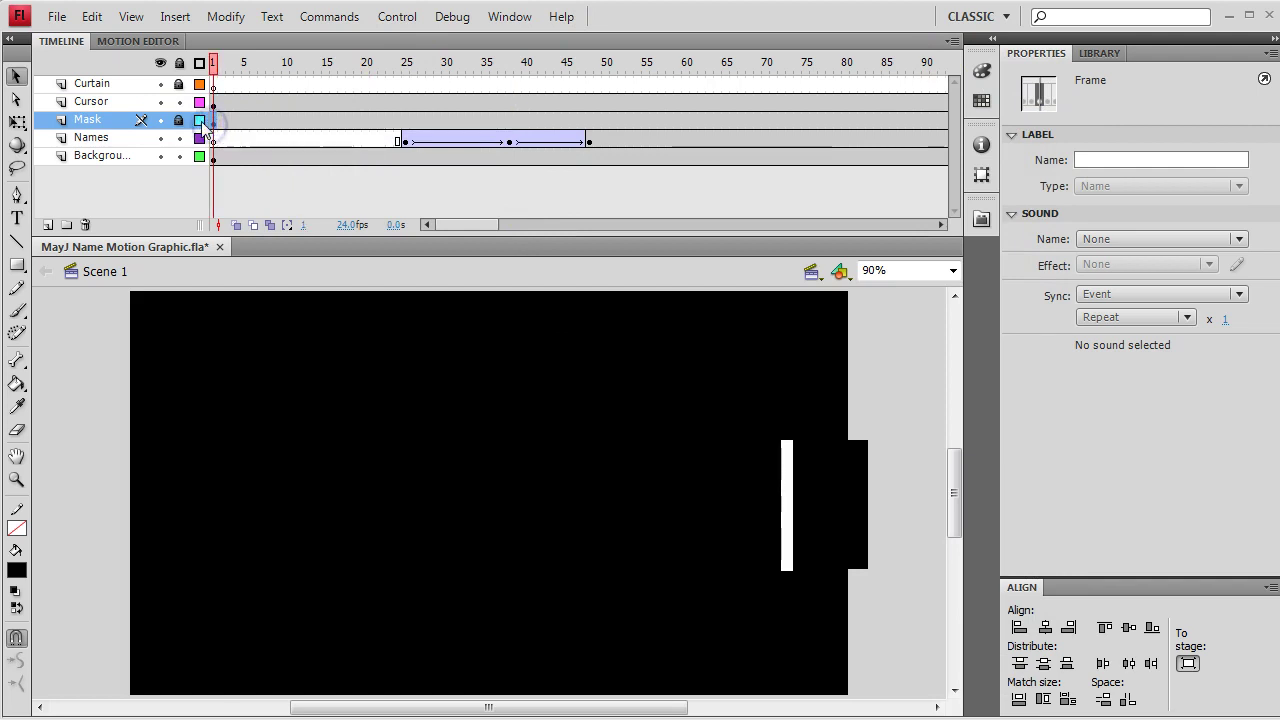
key(ctrl+Return)
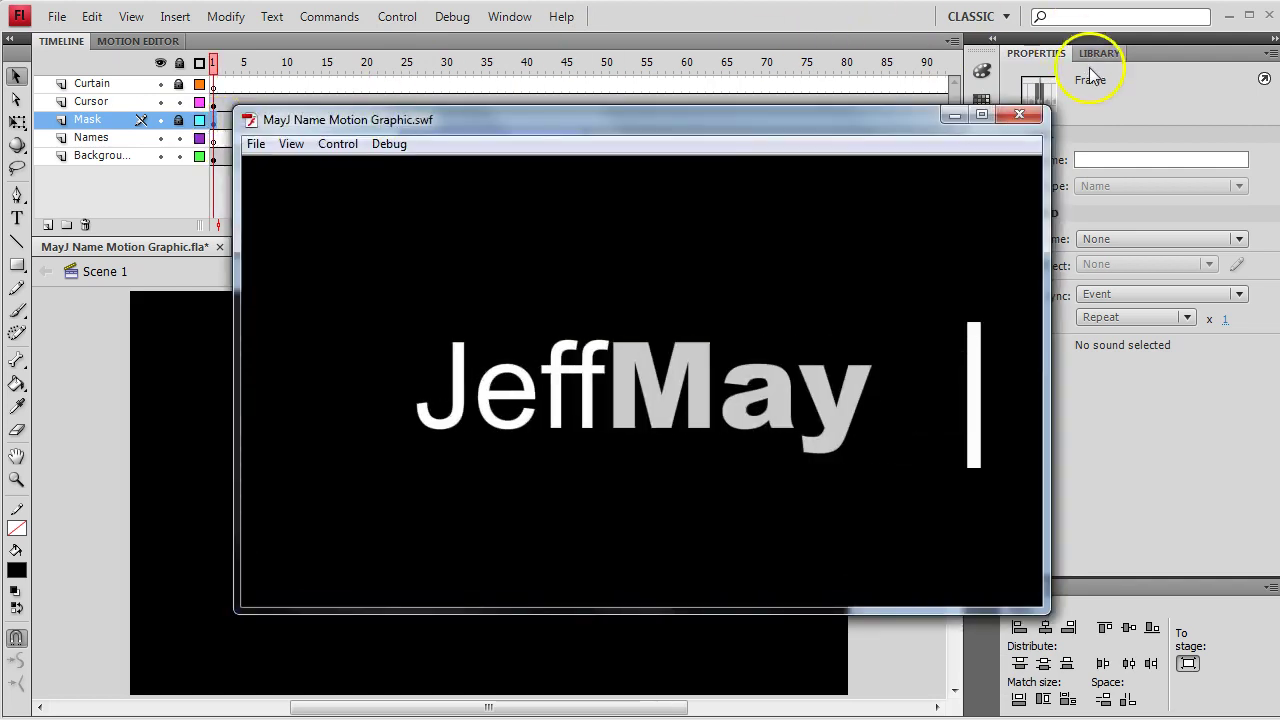
click(1025, 114)
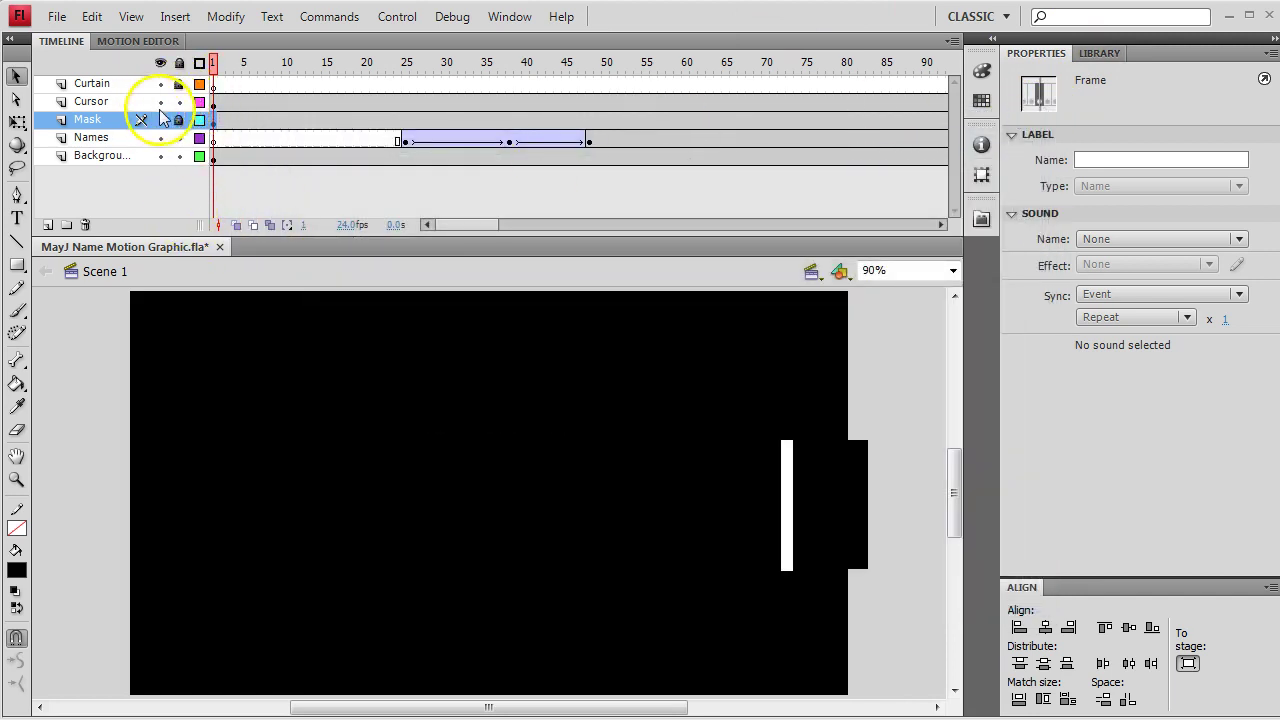
click(213, 101)
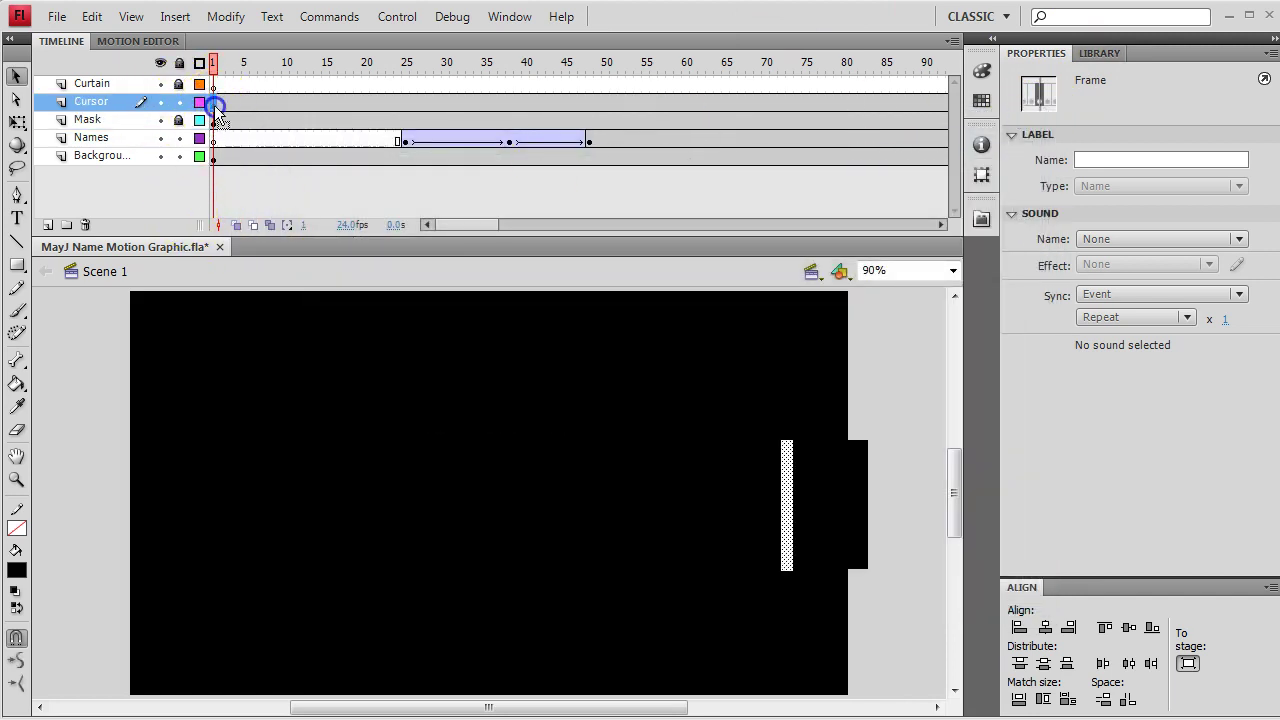
Step: Add a keyframe at frame 12 on Cursor and convert the bar to a movie clip named Cursor
click(287, 101)
key(F6)
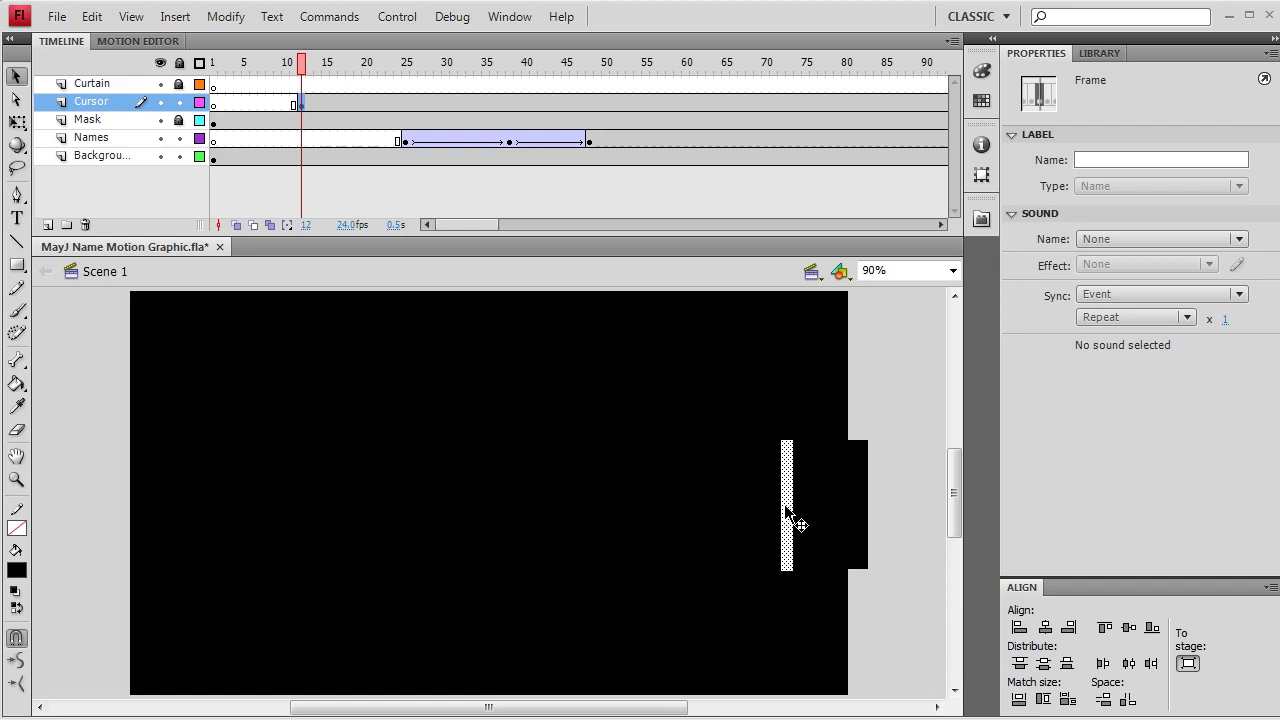
key(F8)
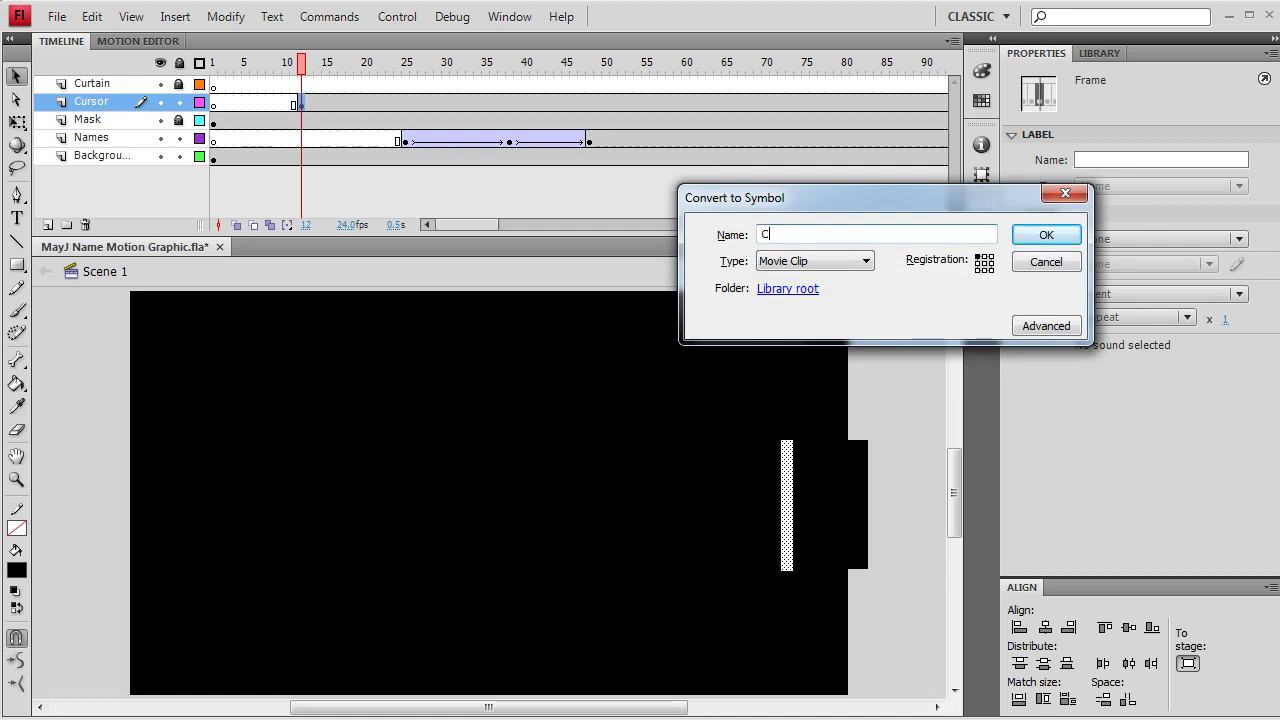
key(Return)
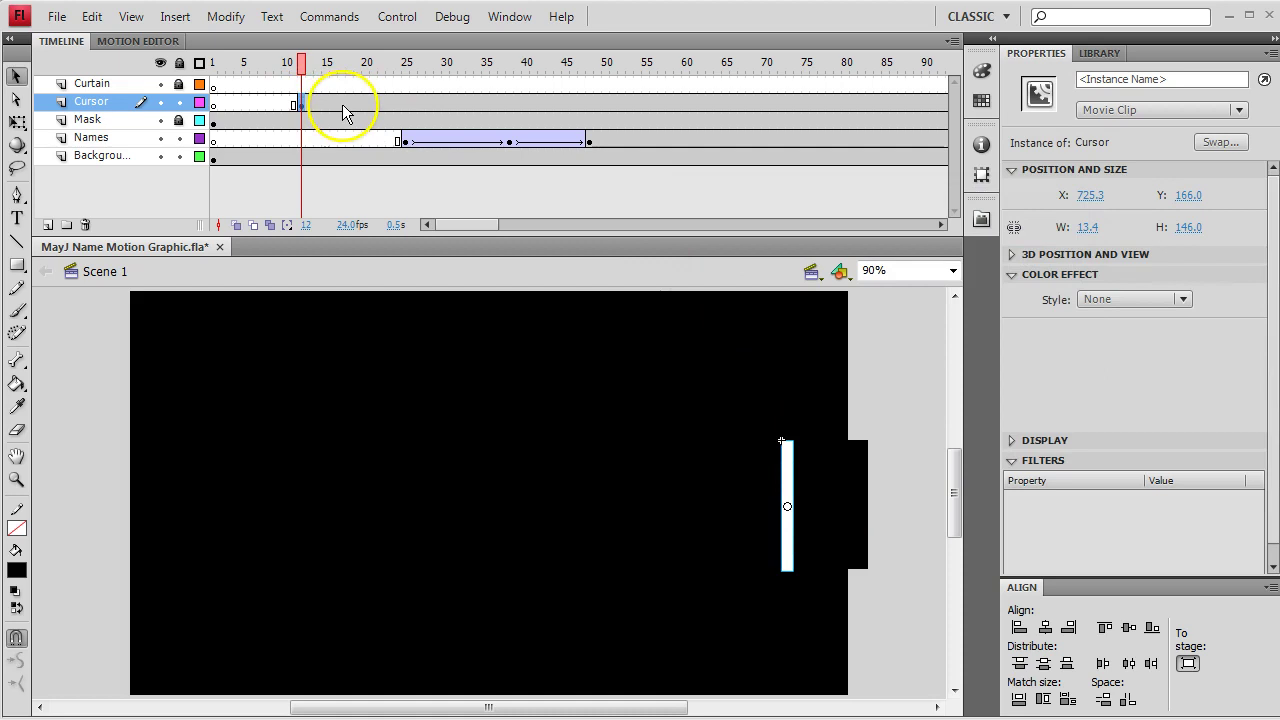
Step: Create a classic tween on the Cursor layer from frame 12 to frame 19
click(300, 104)
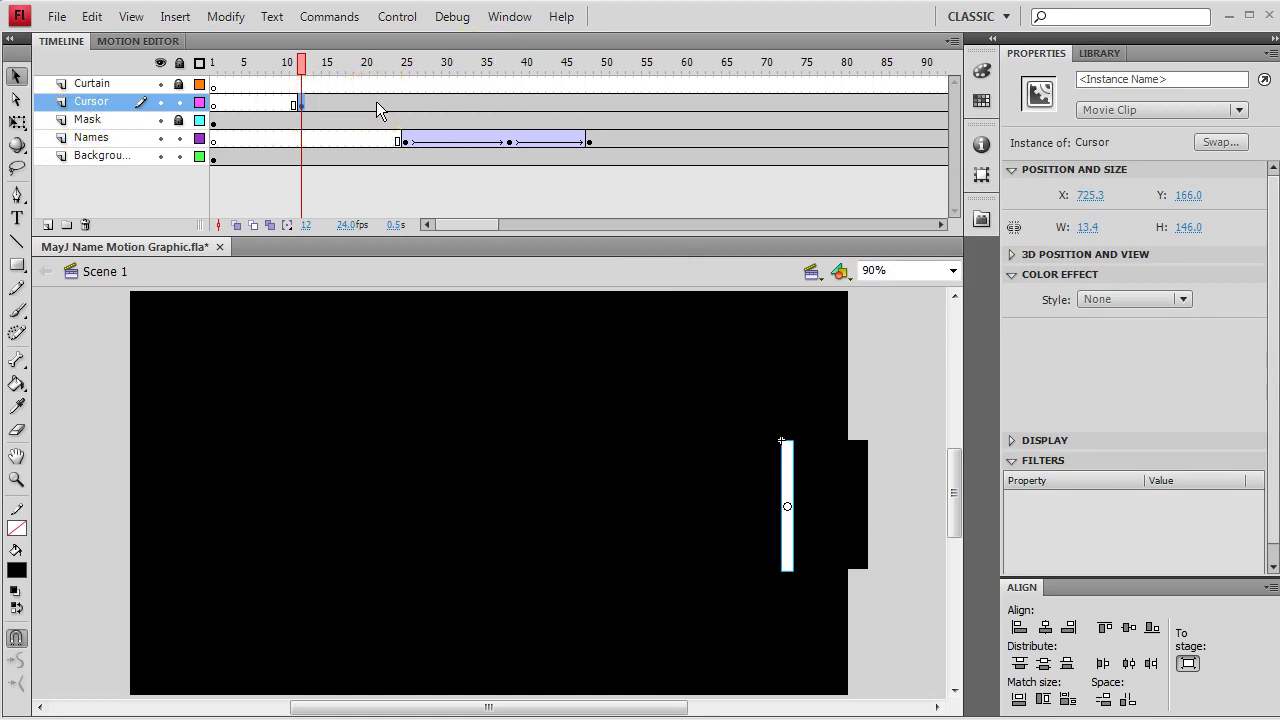
click(357, 101)
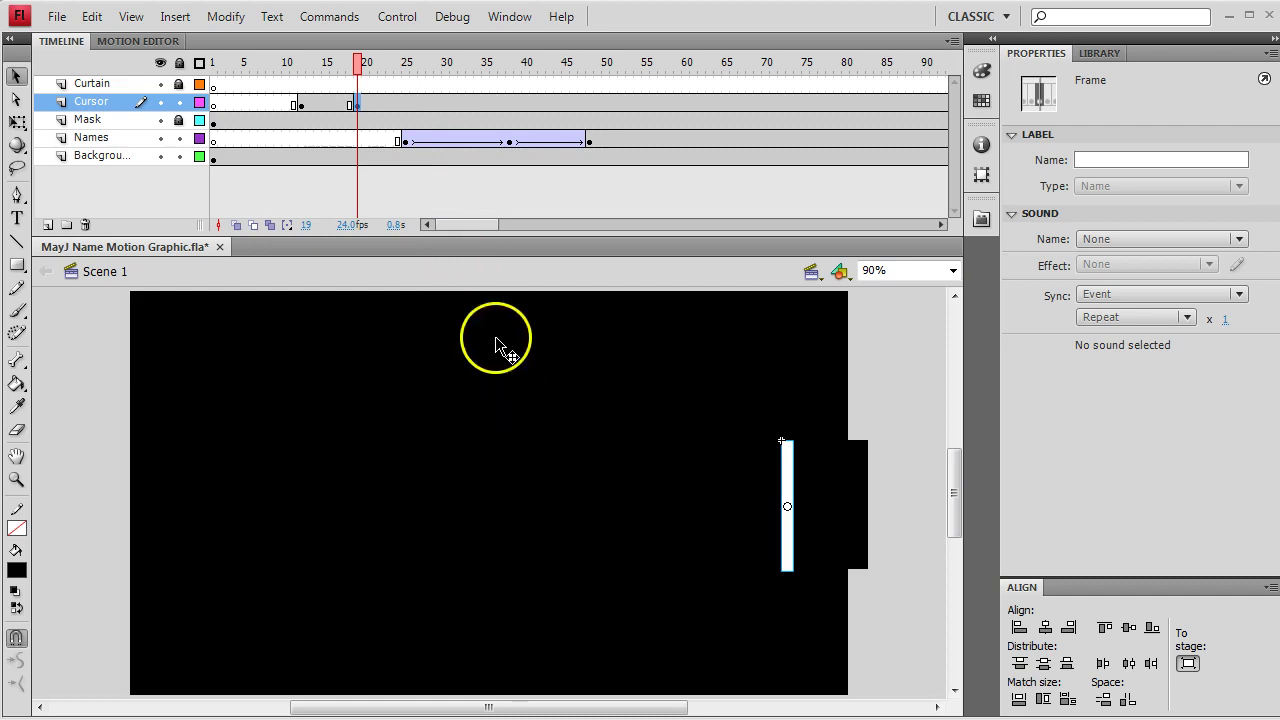
right_click(330, 104)
click(382, 156)
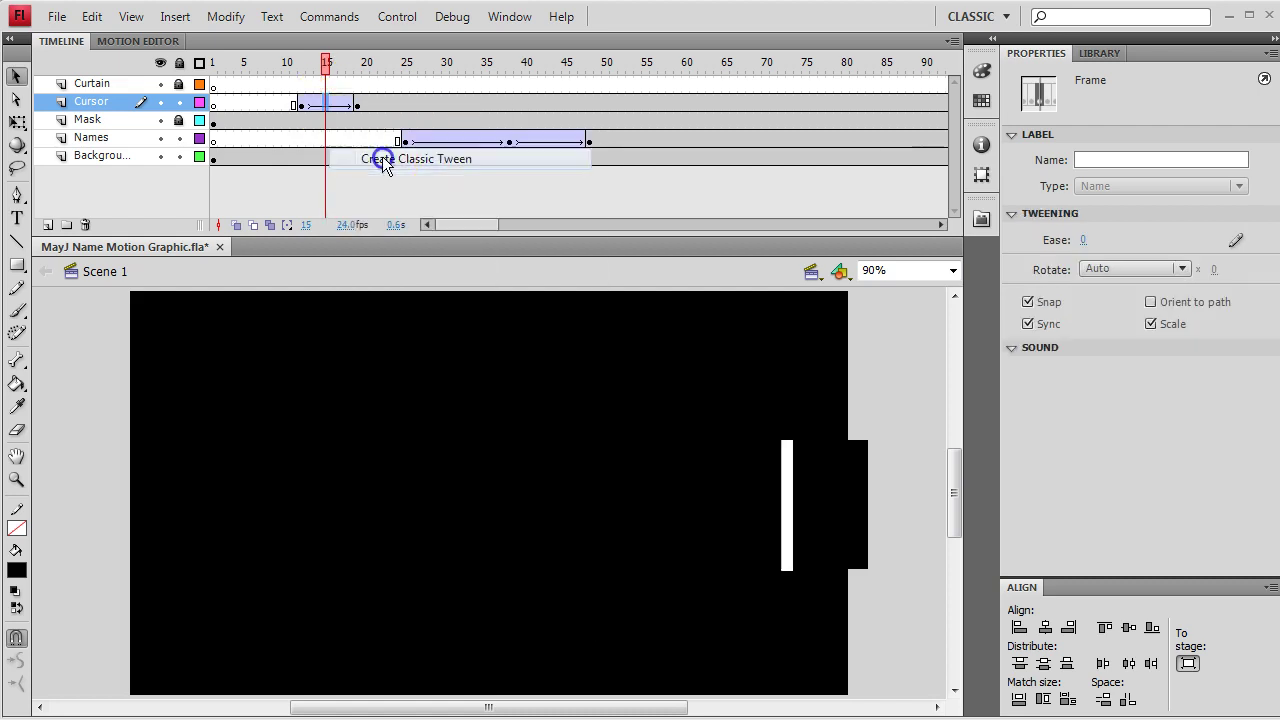
drag(316, 106, 390, 62)
Step: Scale the cursor bar down to about 14.5 px tall at frame 12, then scrub to check
click(300, 106)
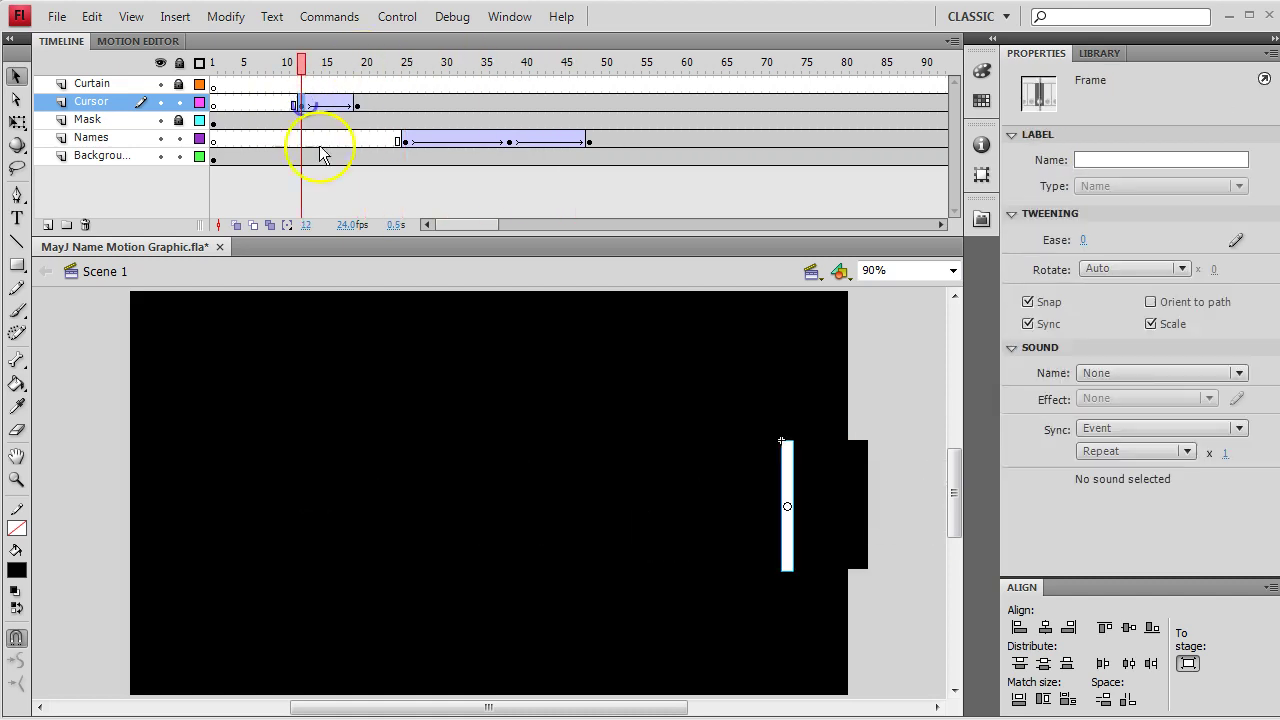
click(19, 122)
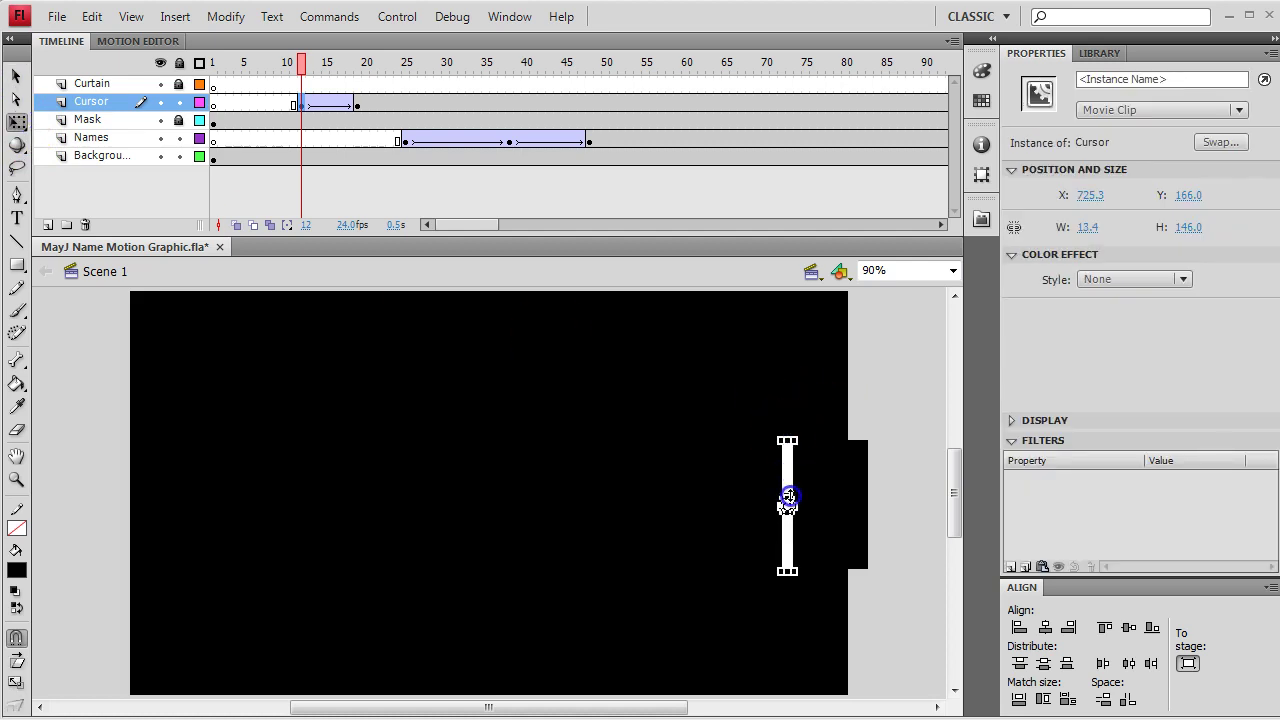
key(ctrl+z)
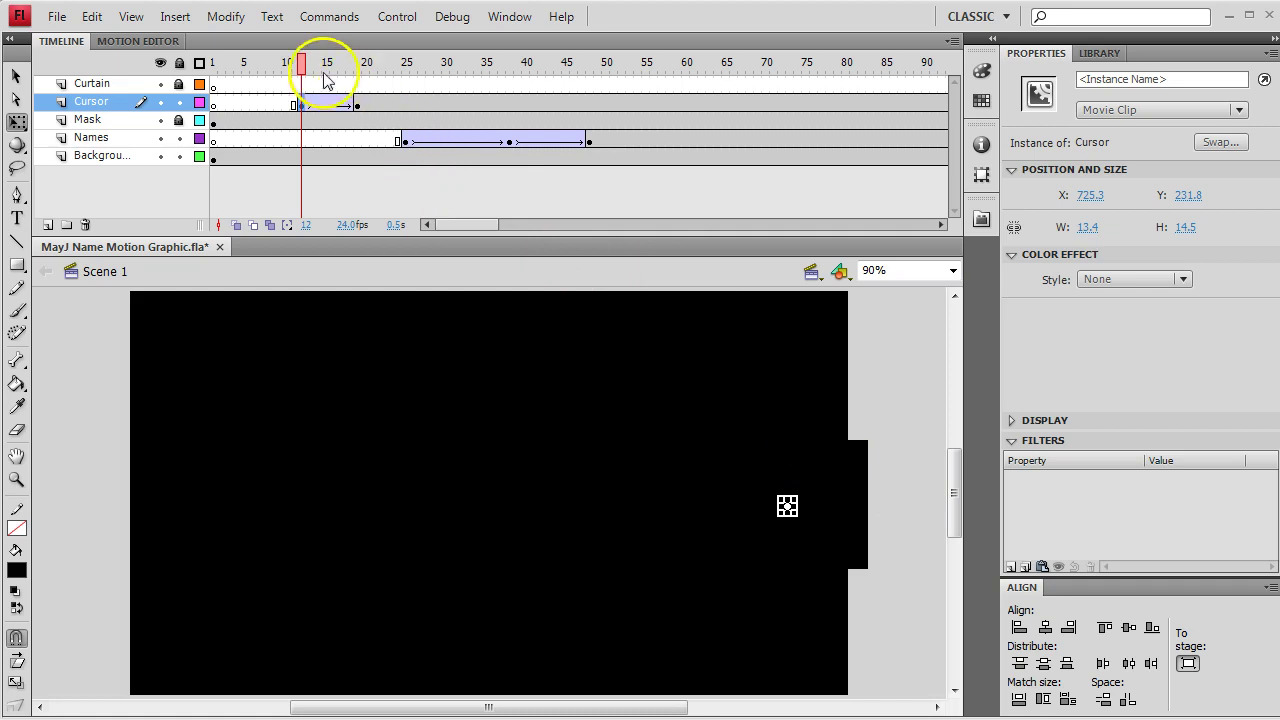
drag(297, 64, 641, 107)
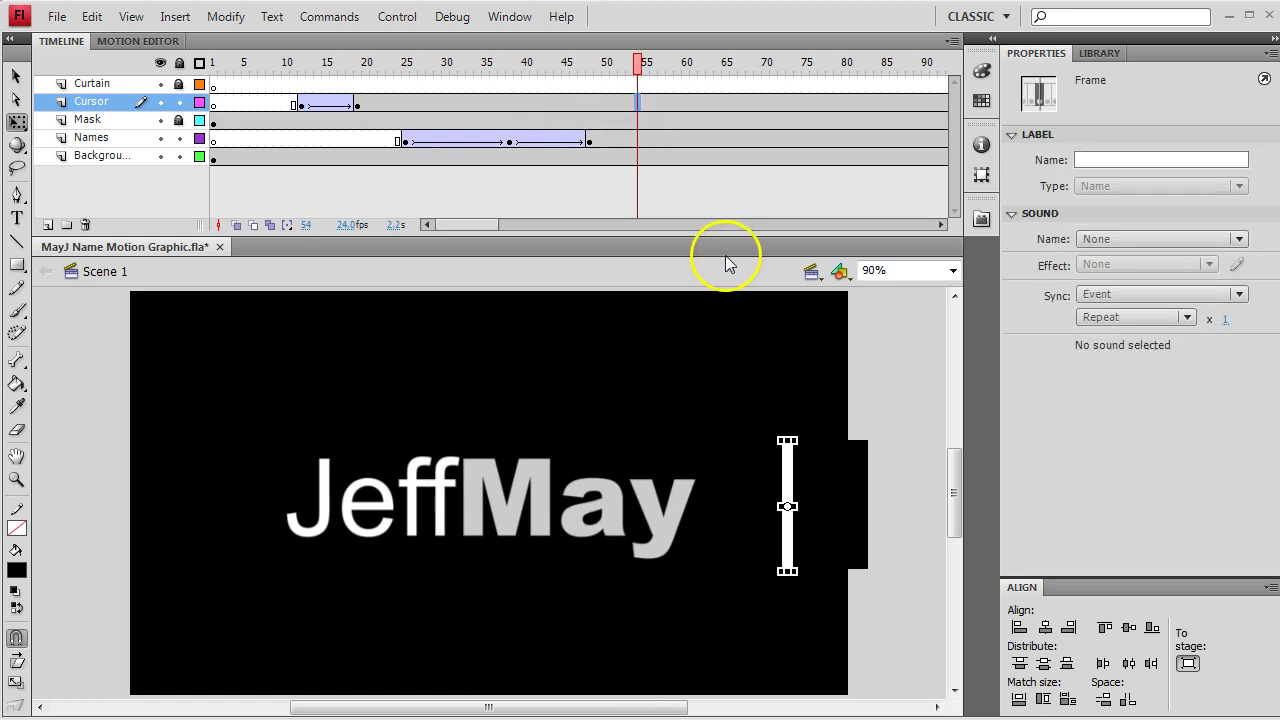
Step: Add a frame 54–60 classic tween that shrinks the bar to 34.5 px tall
key(F6)
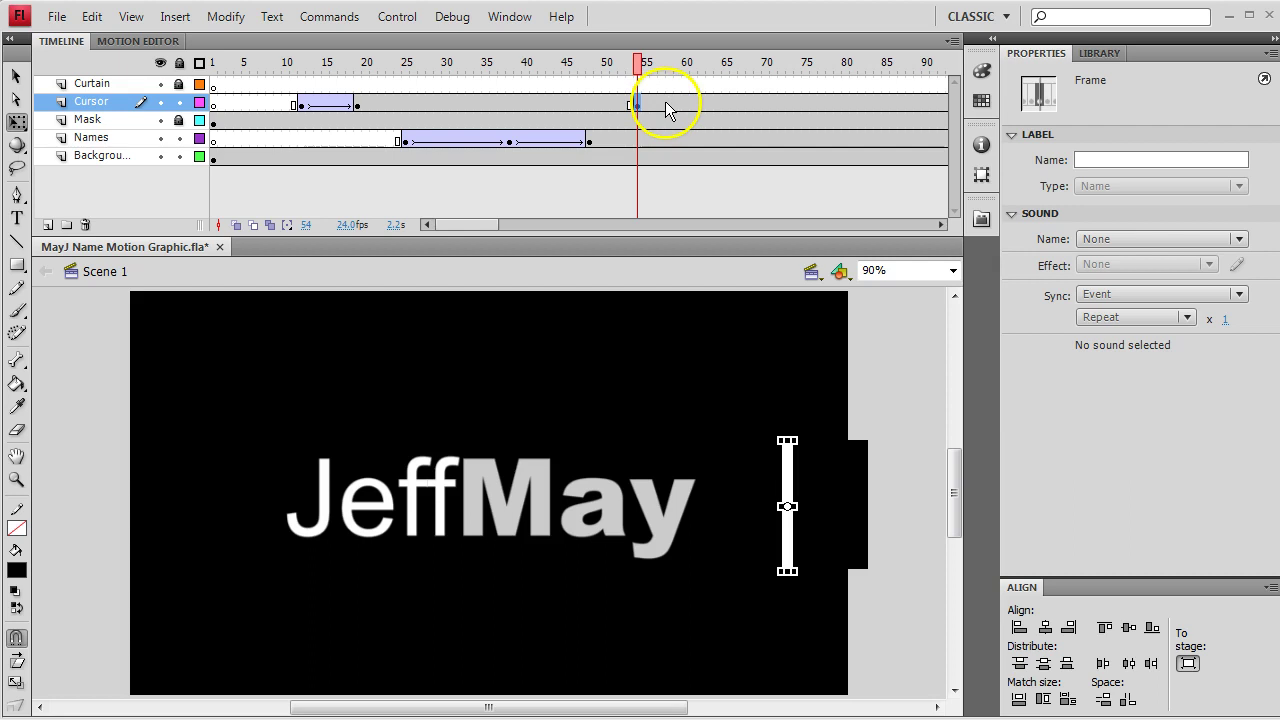
click(686, 104)
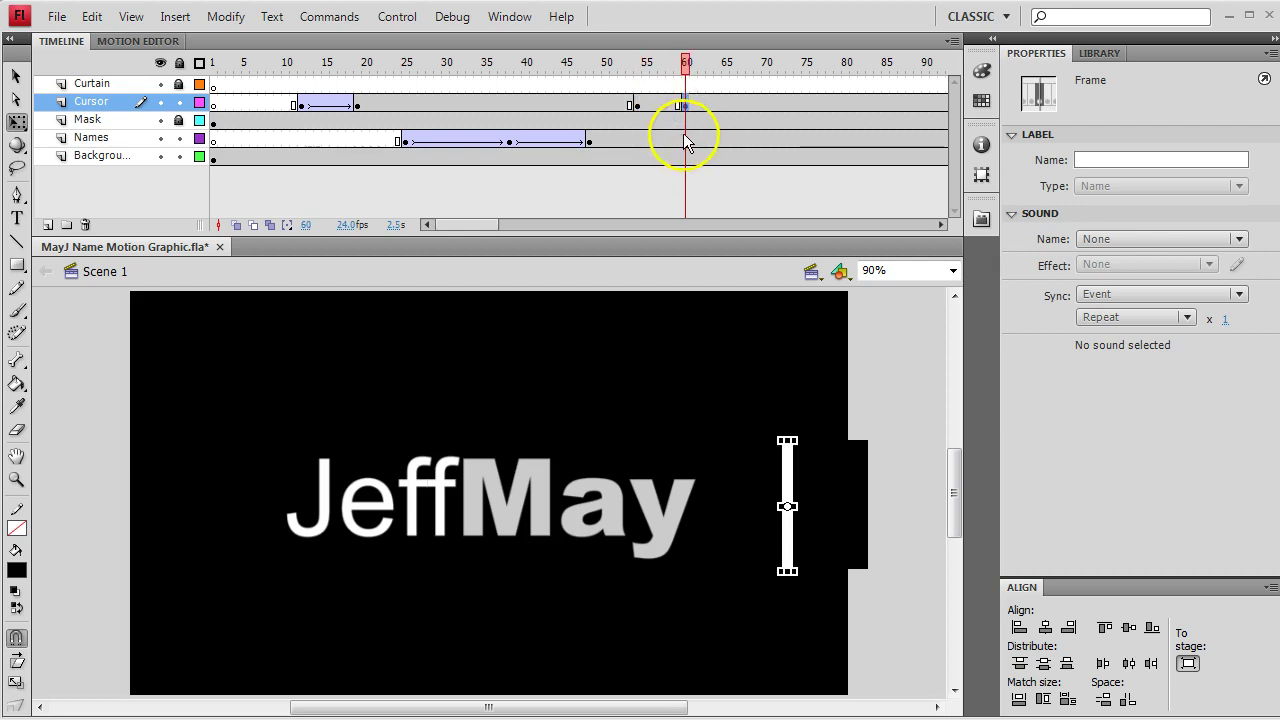
right_click(655, 104)
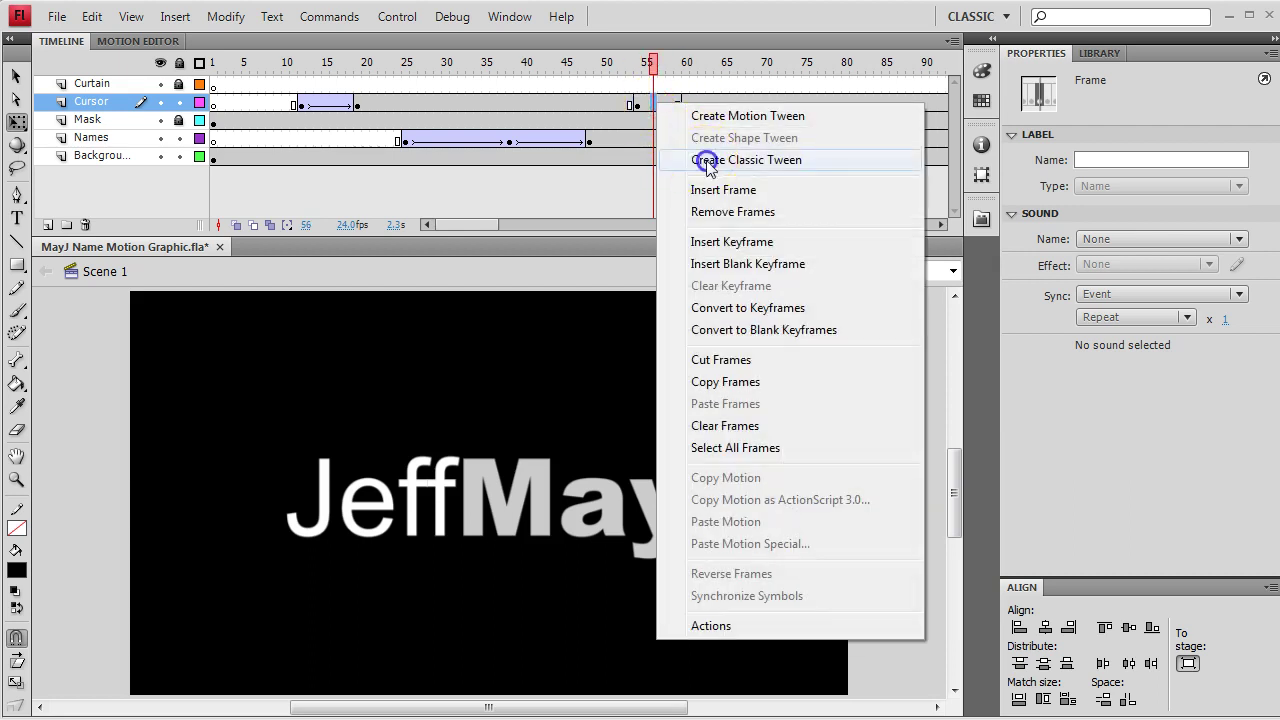
click(707, 160)
click(686, 104)
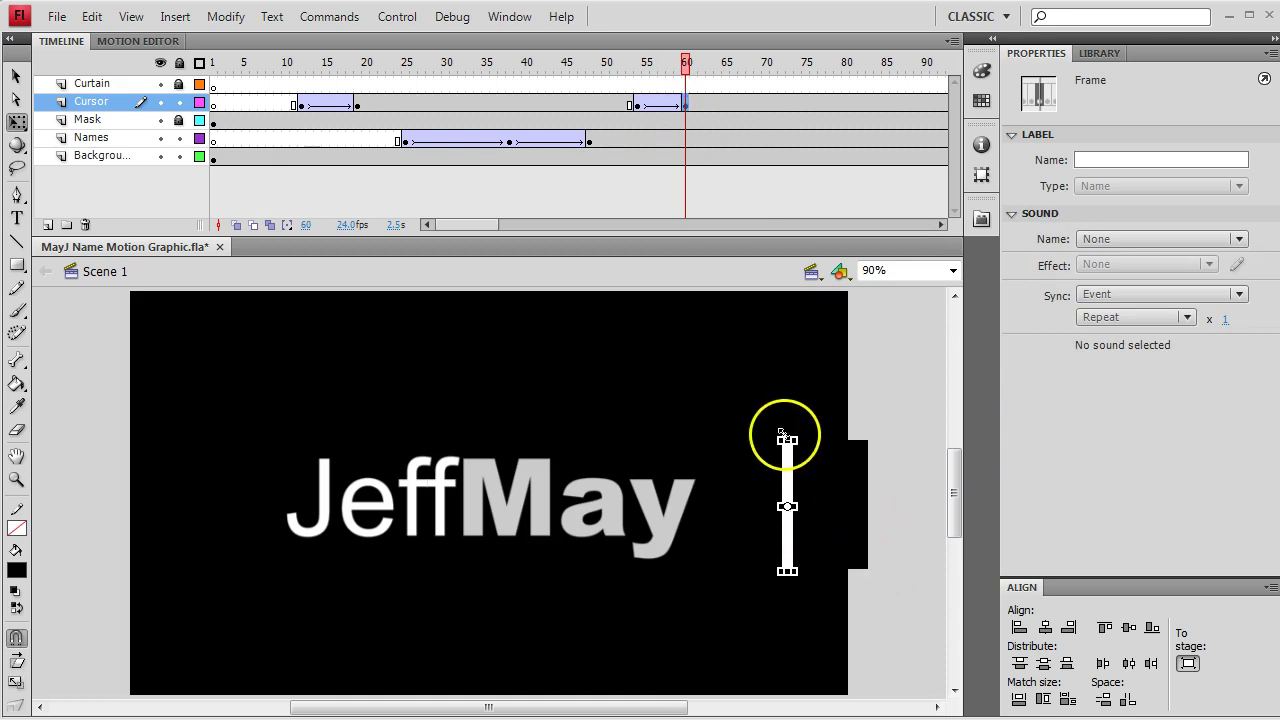
drag(787, 438, 789, 489)
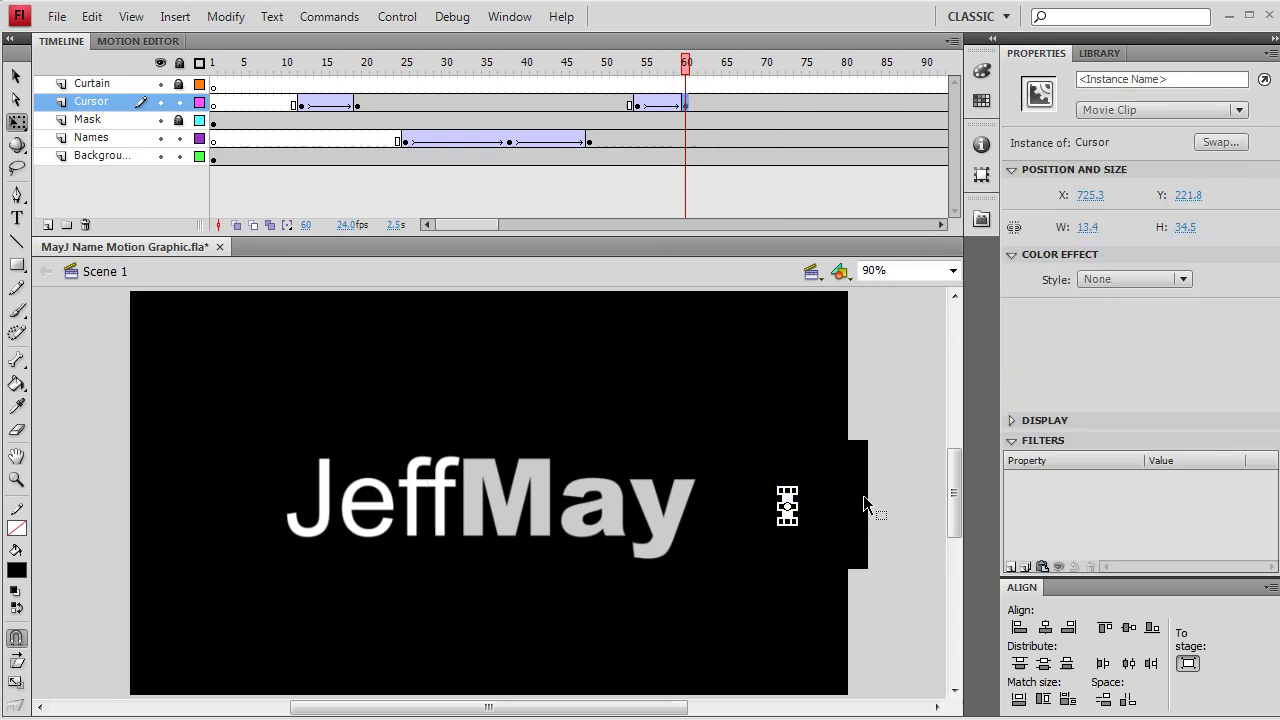
click(793, 492)
Step: Insert a blank keyframe at frame 62 on Cursor, test-playing the movie before and after
key(ctrl+Return)
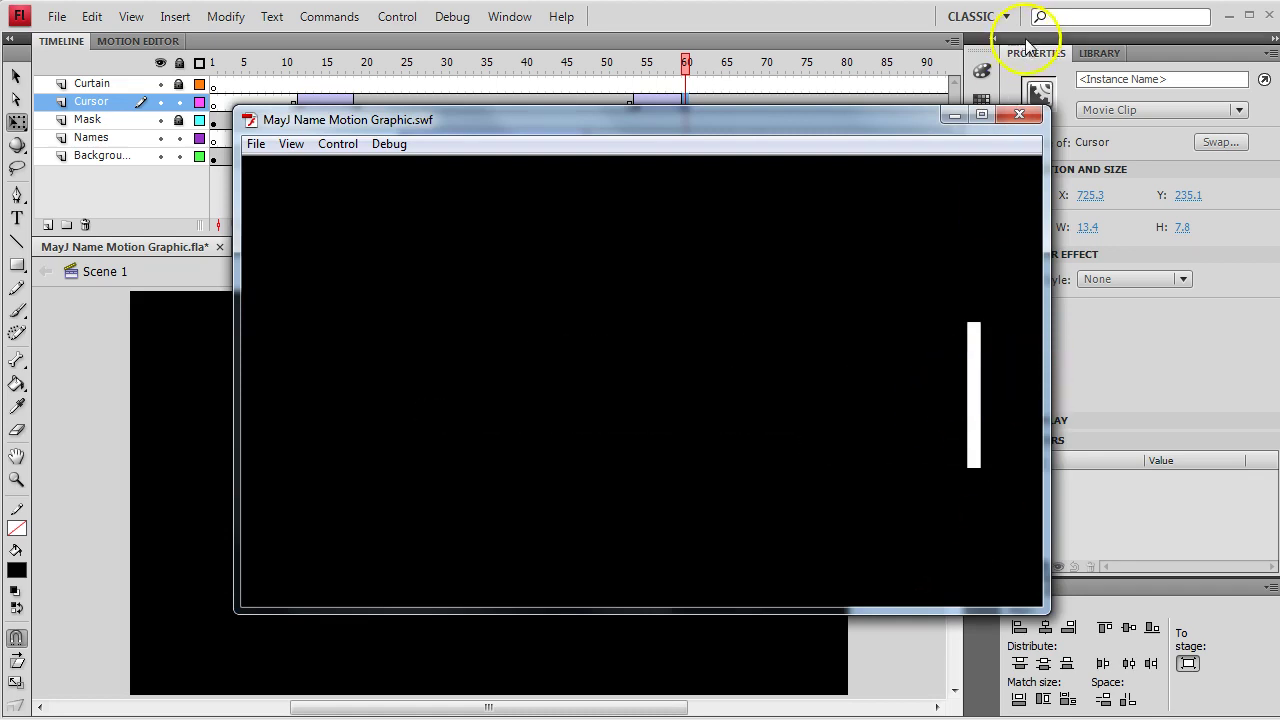
click(1019, 114)
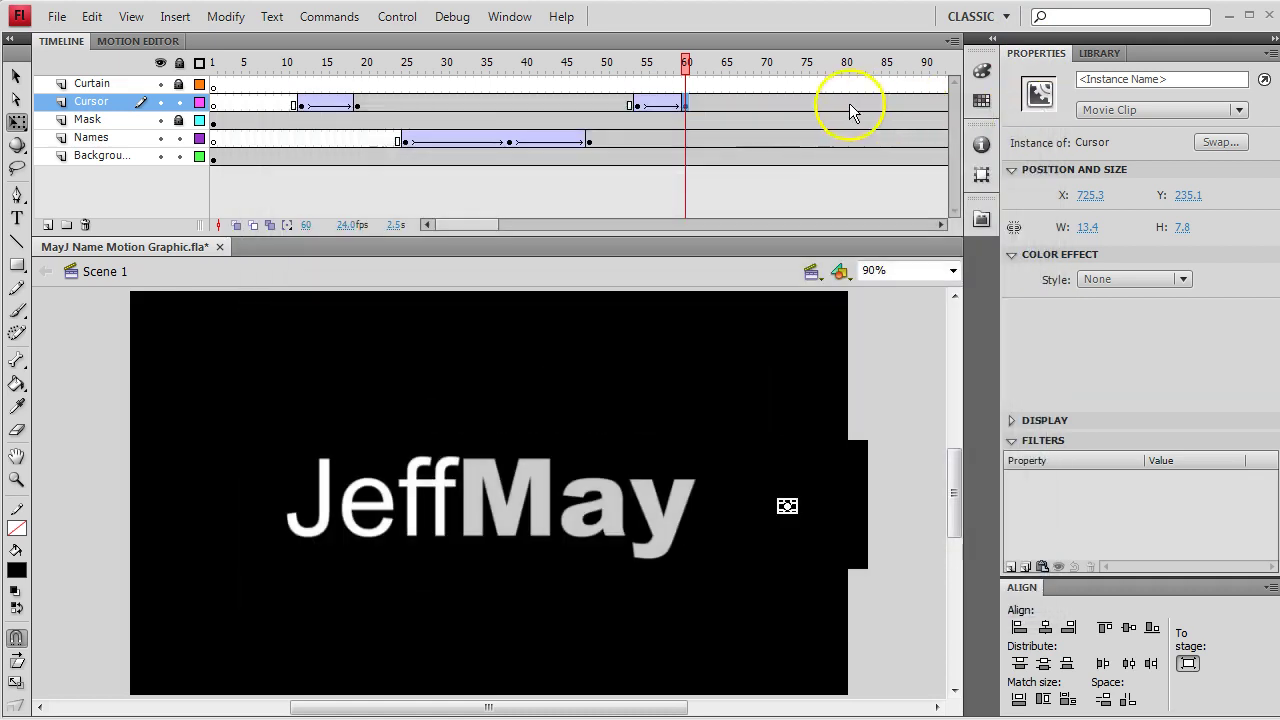
click(699, 104)
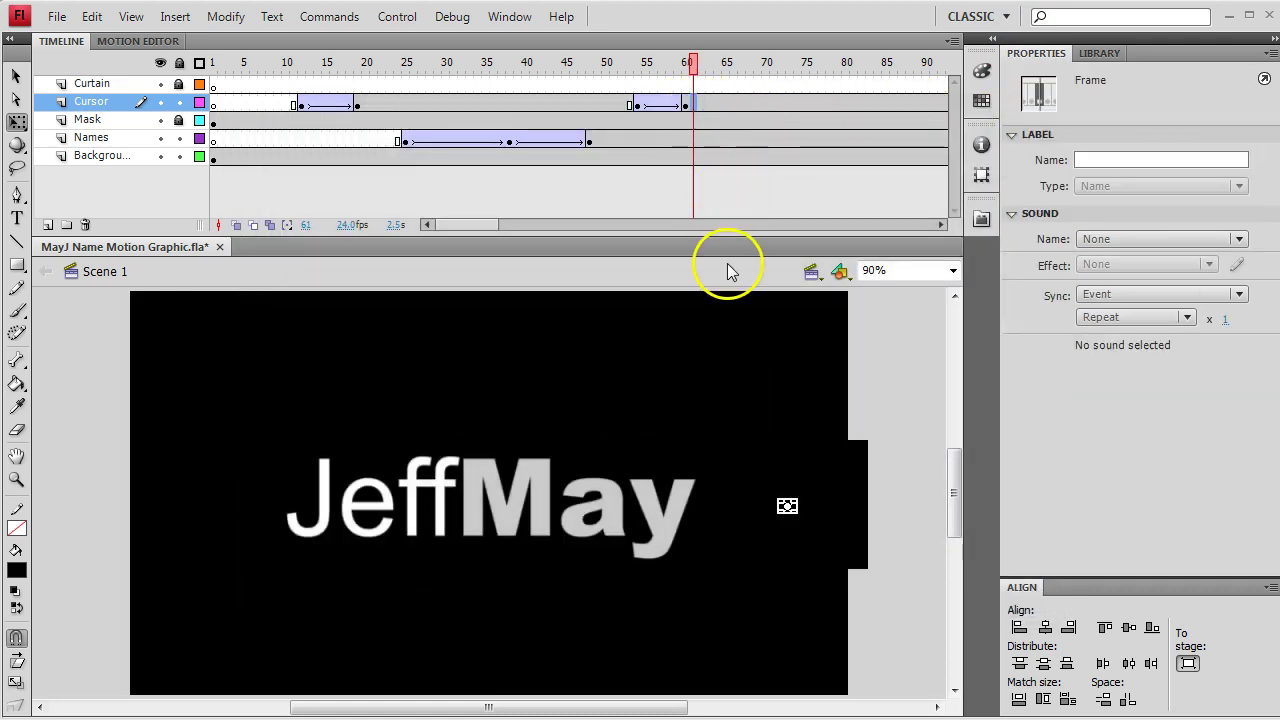
key(F7)
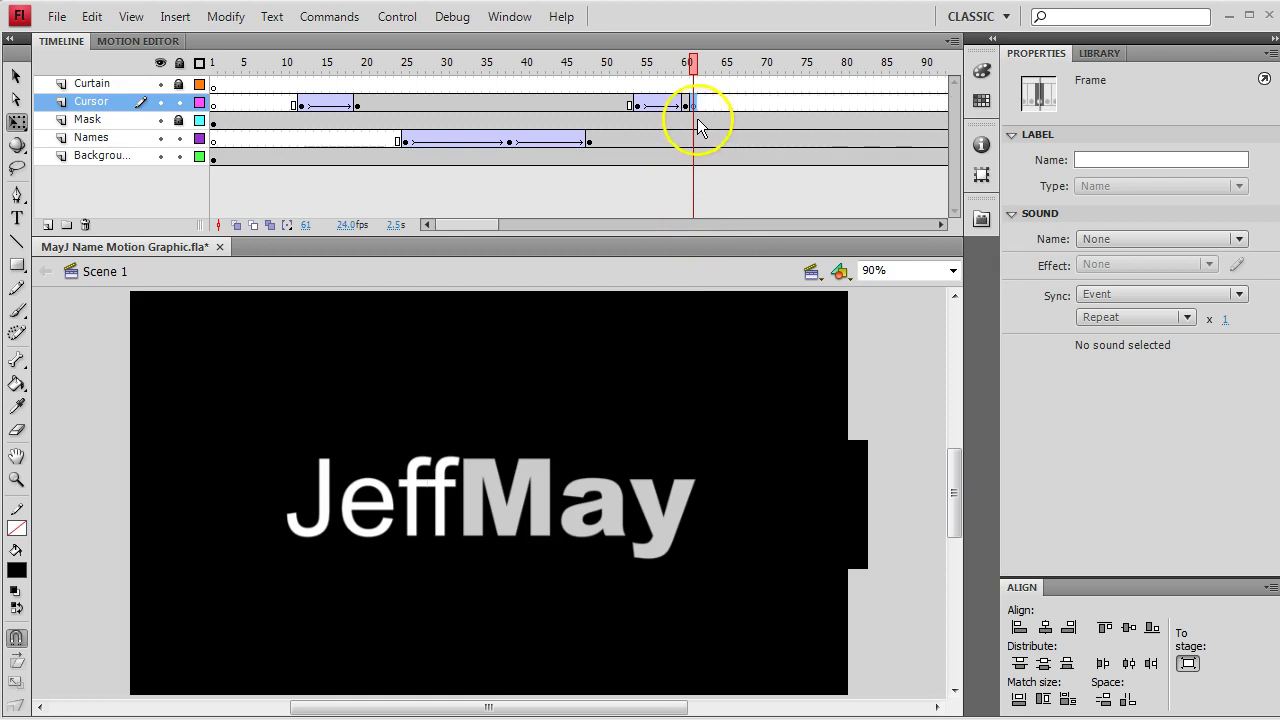
mouse_move(700, 62)
mouse_down()
mouse_move(660, 62)
mouse_move(686, 64)
mouse_up()
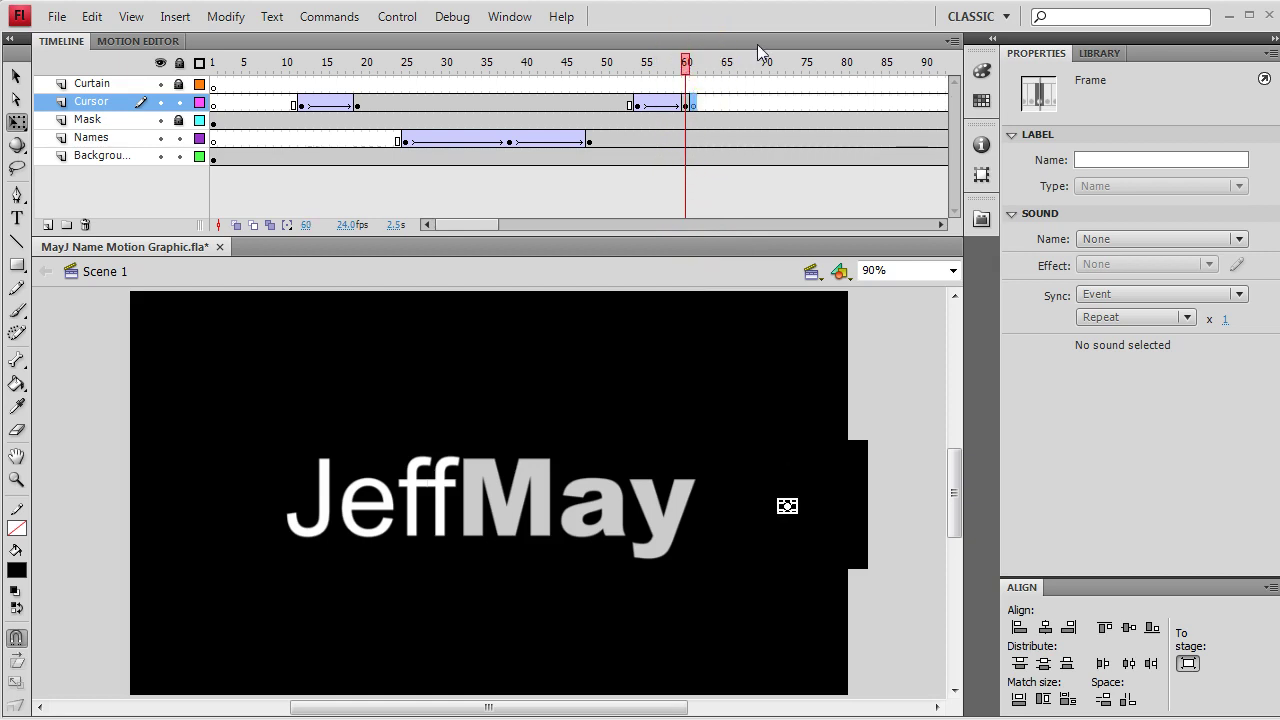
key(ctrl+Return)
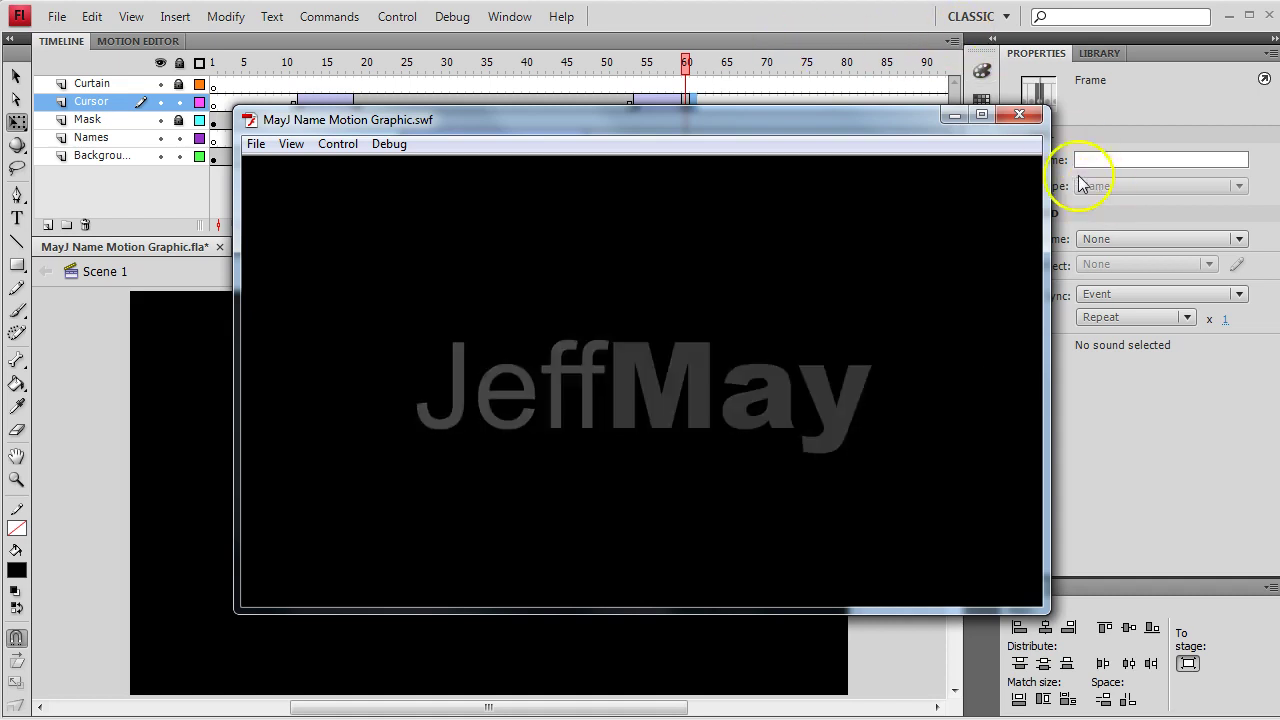
click(1019, 115)
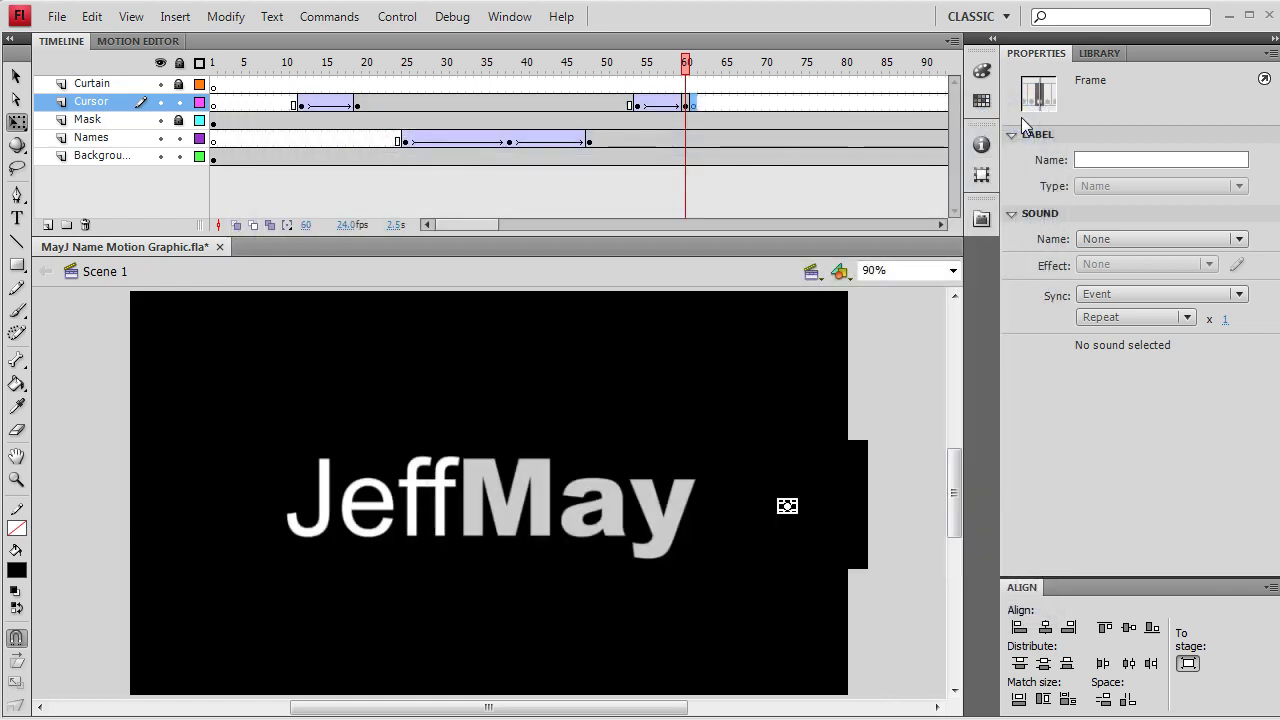